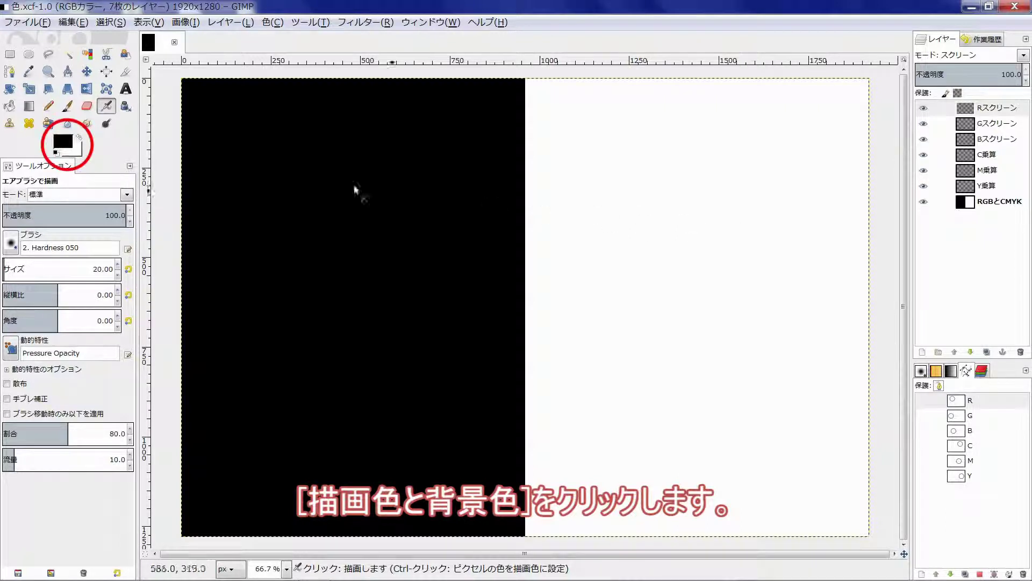
Step: Make the foreground colour pure white (V 100, ffffff)
{"action": "left_click", "coordinate": [63, 142]}
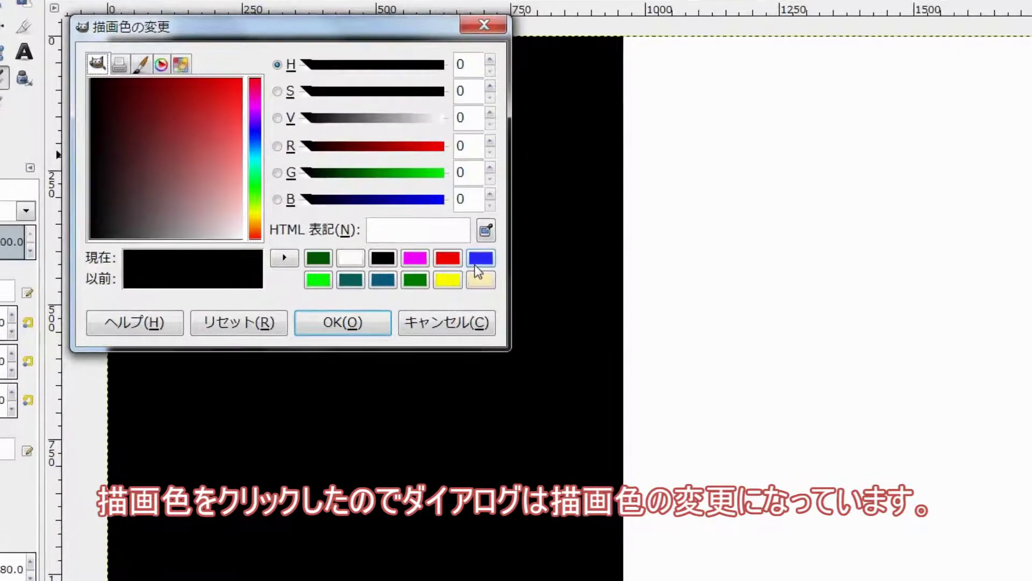
{"action": "left_click", "coordinate": [310, 125]}
{"action": "left_click_drag", "start_coordinate": [310, 125], "coordinate": [451, 145]}
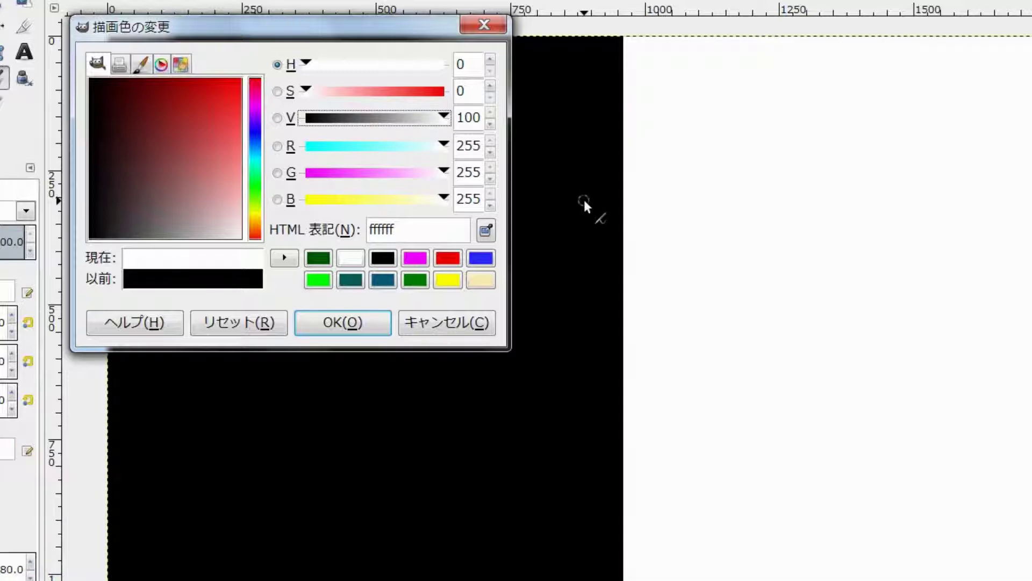
Step: Set the foreground brightness to 50 for mid grey, then to 0 for black
{"action": "left_click_drag", "start_coordinate": [481, 118], "coordinate": [456, 121]}
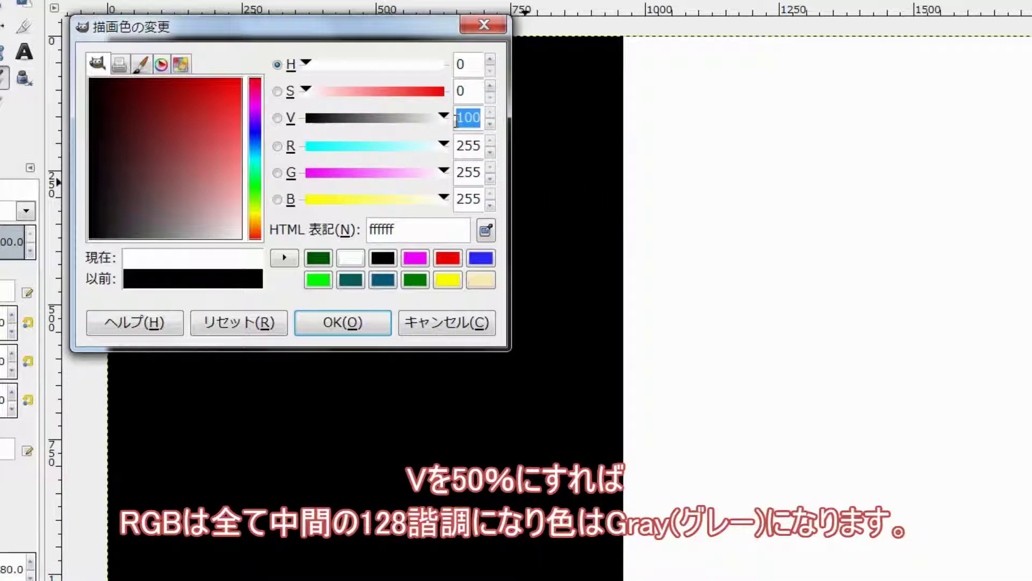
{"action": "type", "text": "50"}
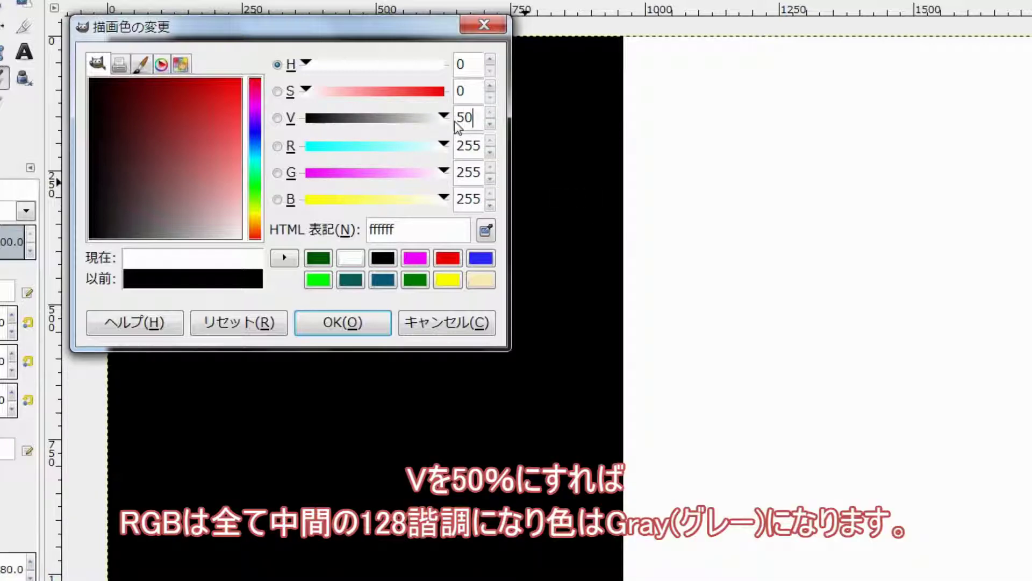
{"action": "key", "text": "Return"}
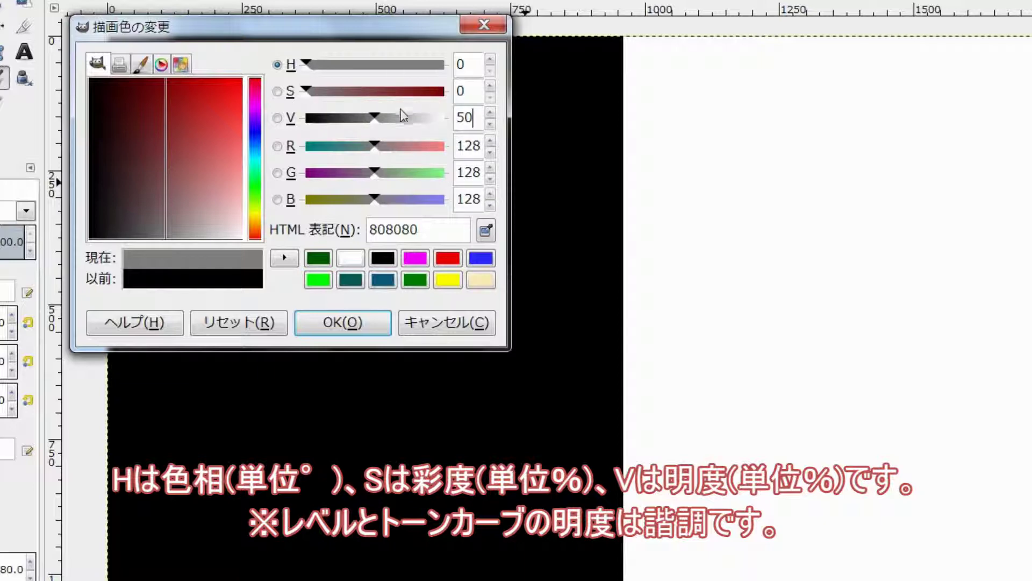
{"action": "left_click_drag", "start_coordinate": [375, 119], "coordinate": [275, 131]}
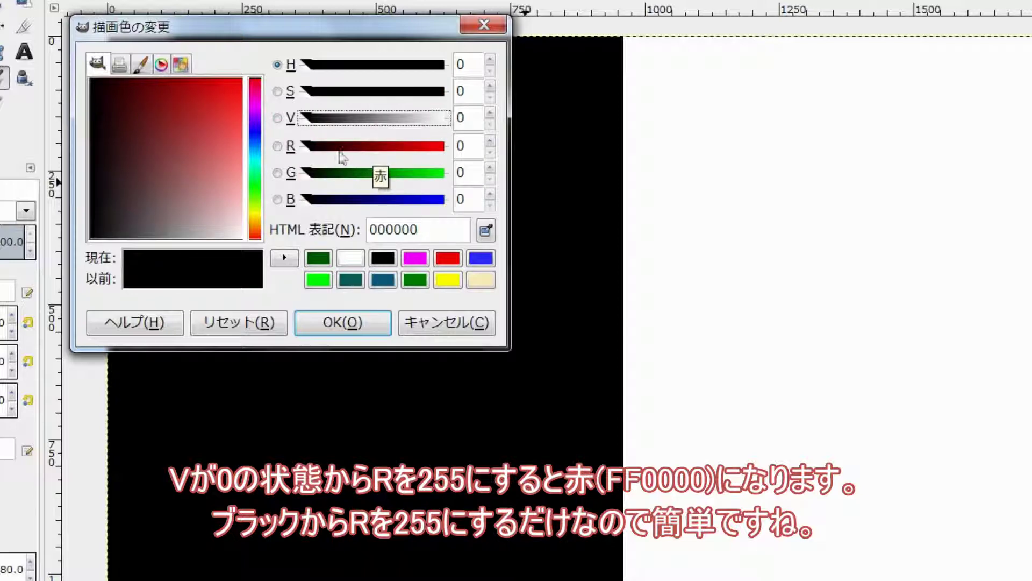
Step: Try pure red (R 255), then reset red to 0 and set green to 255
{"action": "left_click_drag", "start_coordinate": [321, 153], "coordinate": [456, 151]}
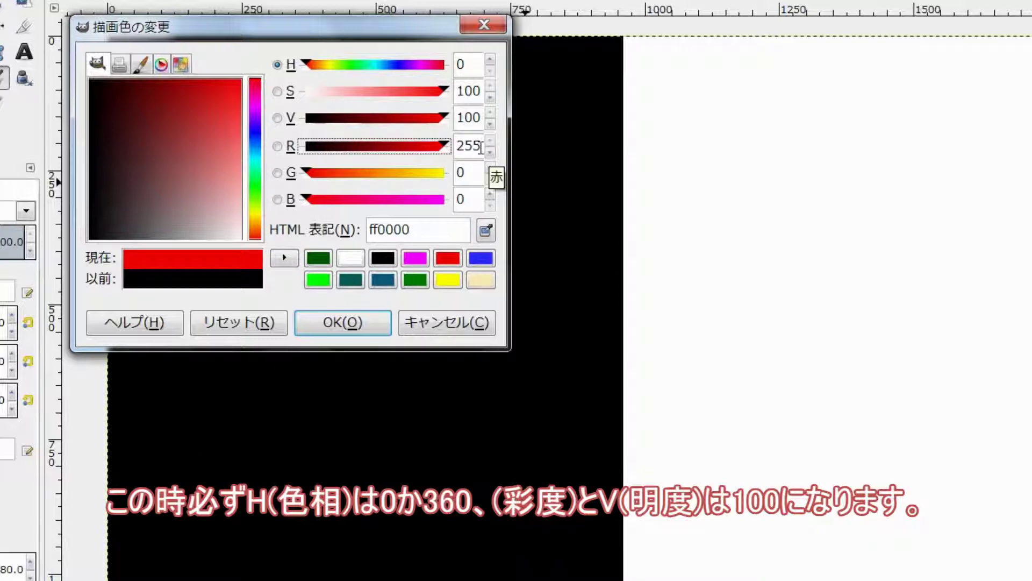
{"action": "left_click_drag", "start_coordinate": [482, 146], "coordinate": [456, 148]}
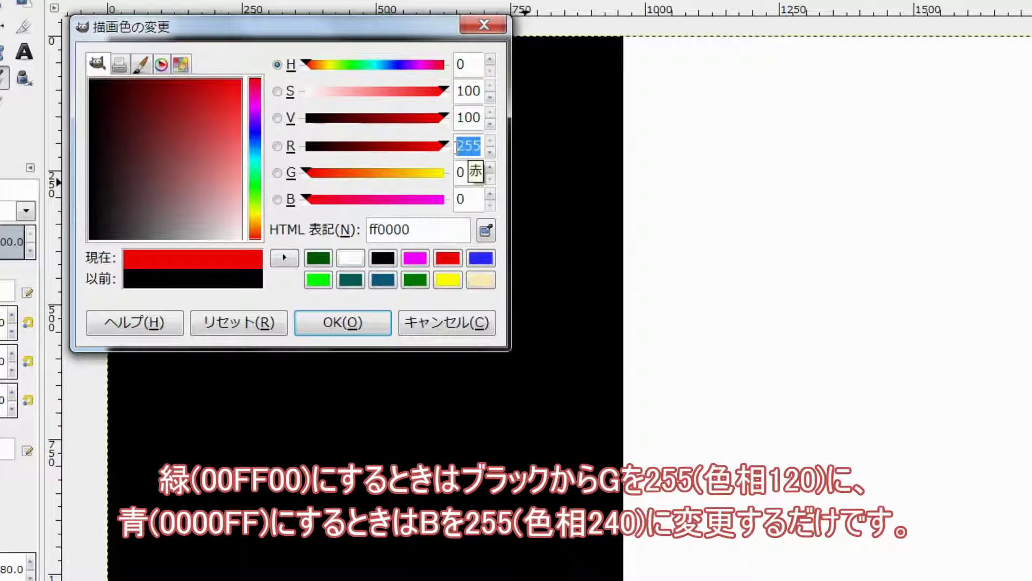
{"action": "type", "text": "0"}
{"action": "double_click", "coordinate": [460, 171]}
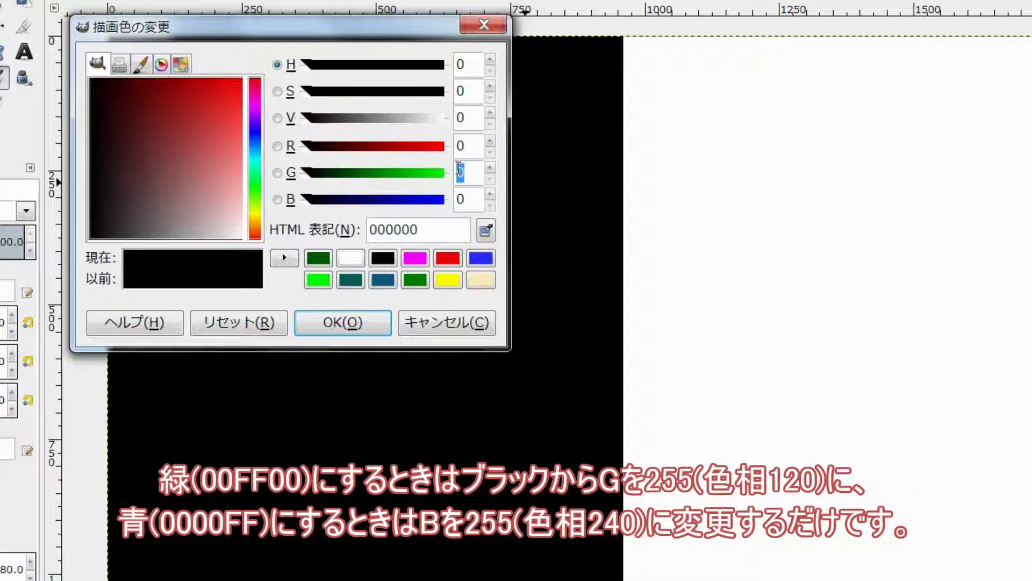
{"action": "type", "text": "255"}
{"action": "key", "text": "Return"}
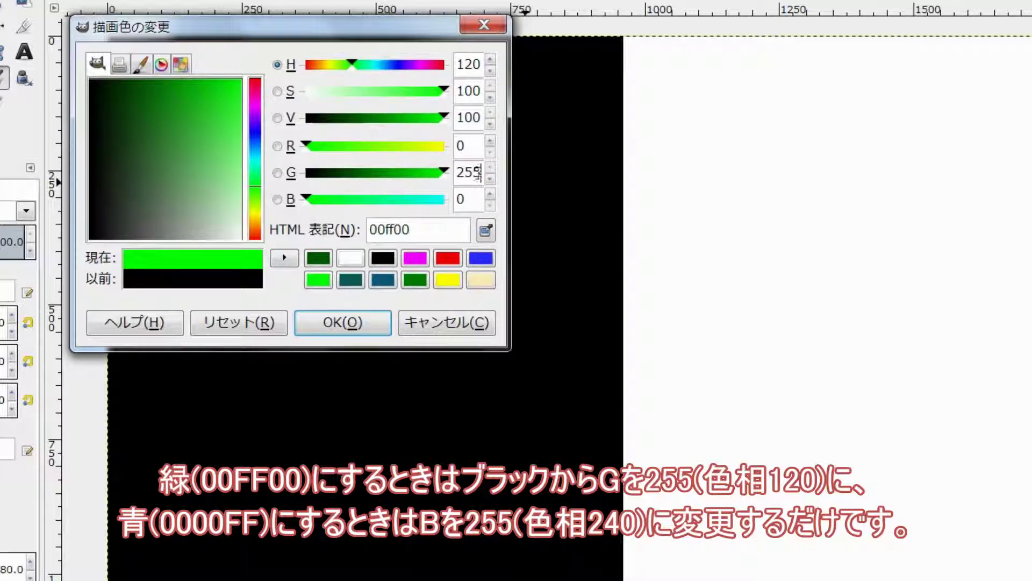
Step: Reset green to 0, try pure blue (B 255), then return blue to 0 for black
{"action": "left_click_drag", "start_coordinate": [480, 172], "coordinate": [457, 171]}
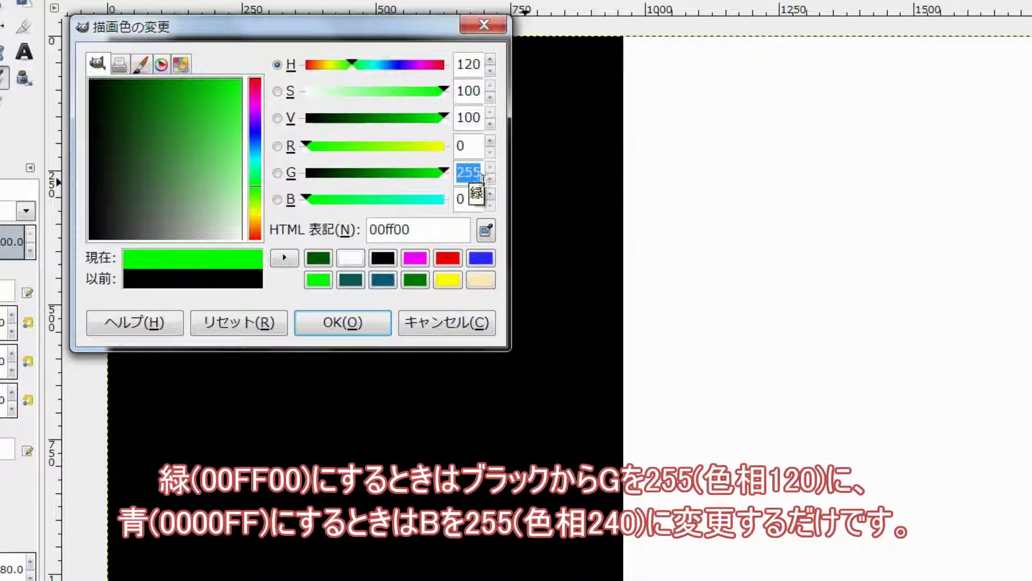
{"action": "type", "text": "0"}
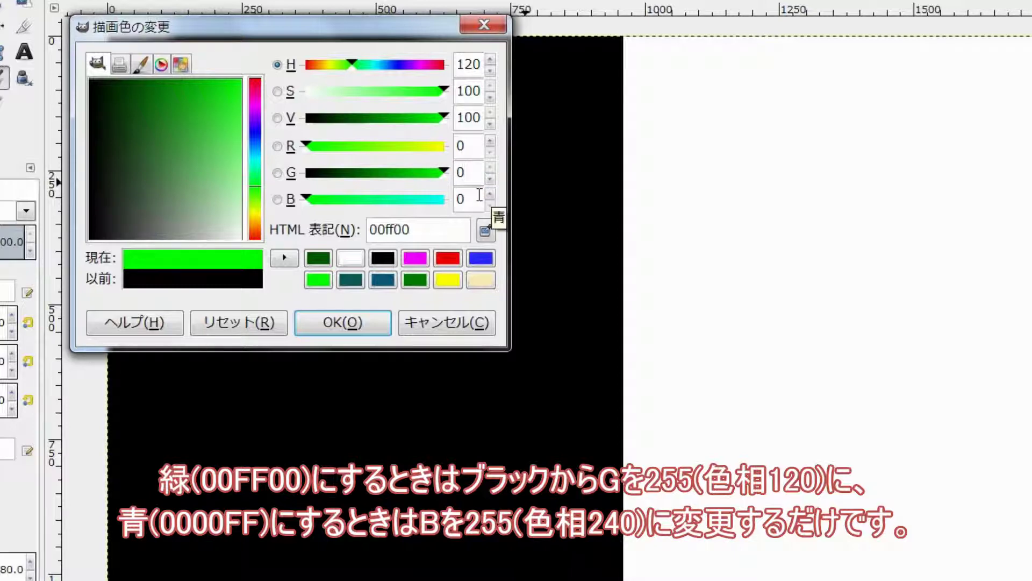
{"action": "key", "text": "Return"}
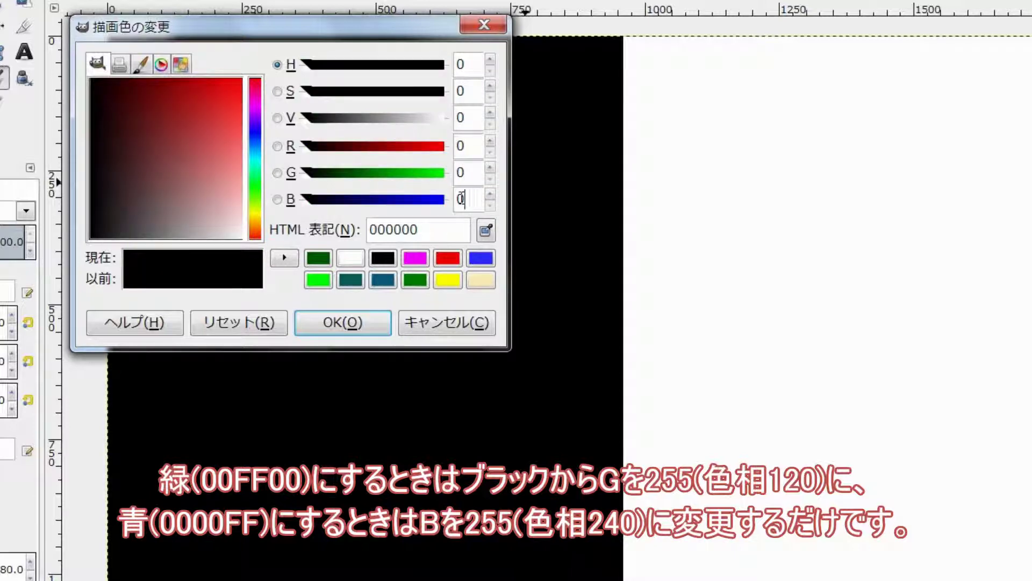
{"action": "type", "text": "255"}
{"action": "key", "text": "Return"}
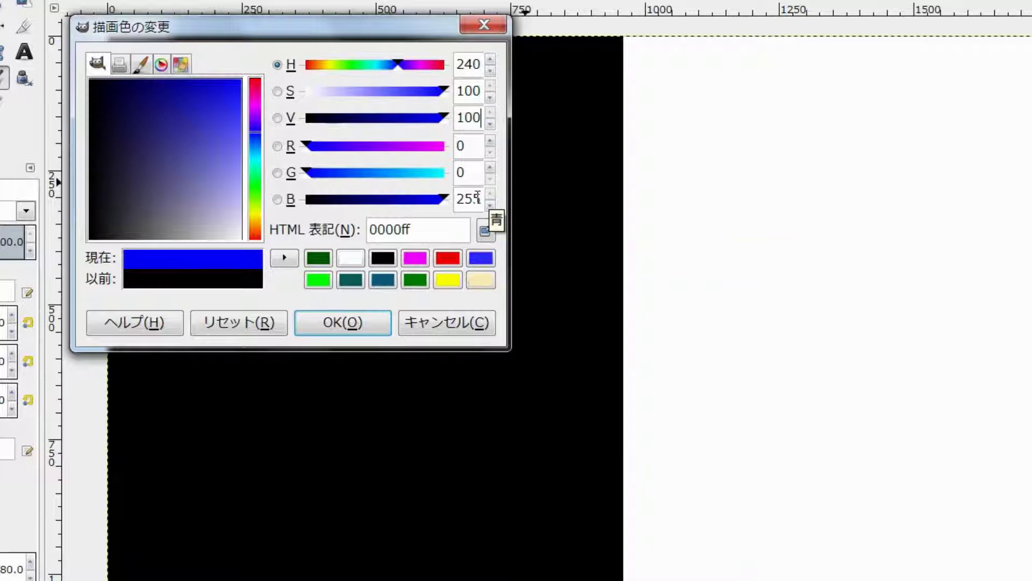
{"action": "left_click_drag", "start_coordinate": [442, 200], "coordinate": [275, 201]}
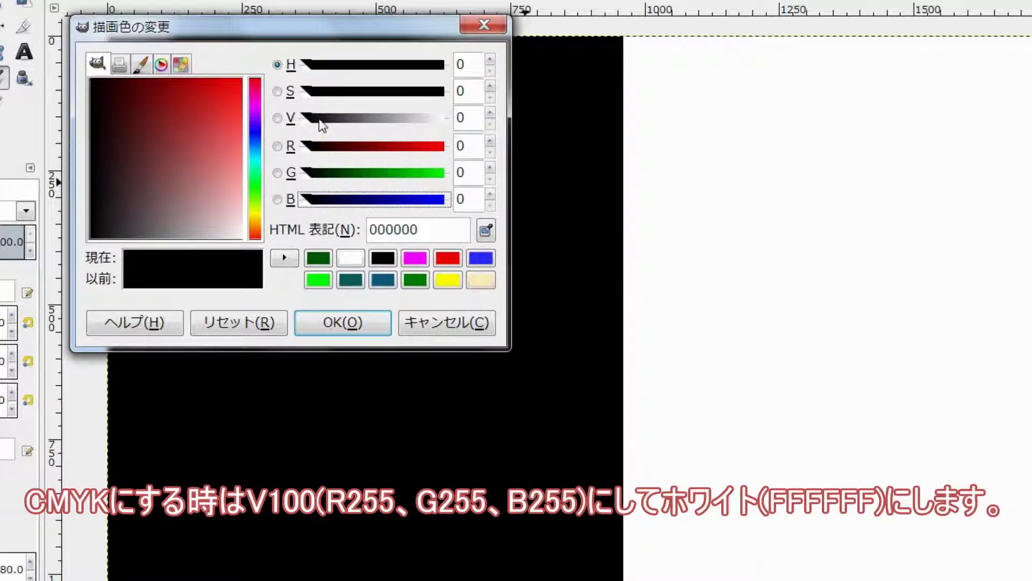
Step: From white (V 100), zero R, G and B in turn for cyan, magenta and yellow, restoring each
{"action": "left_click_drag", "start_coordinate": [316, 119], "coordinate": [472, 124]}
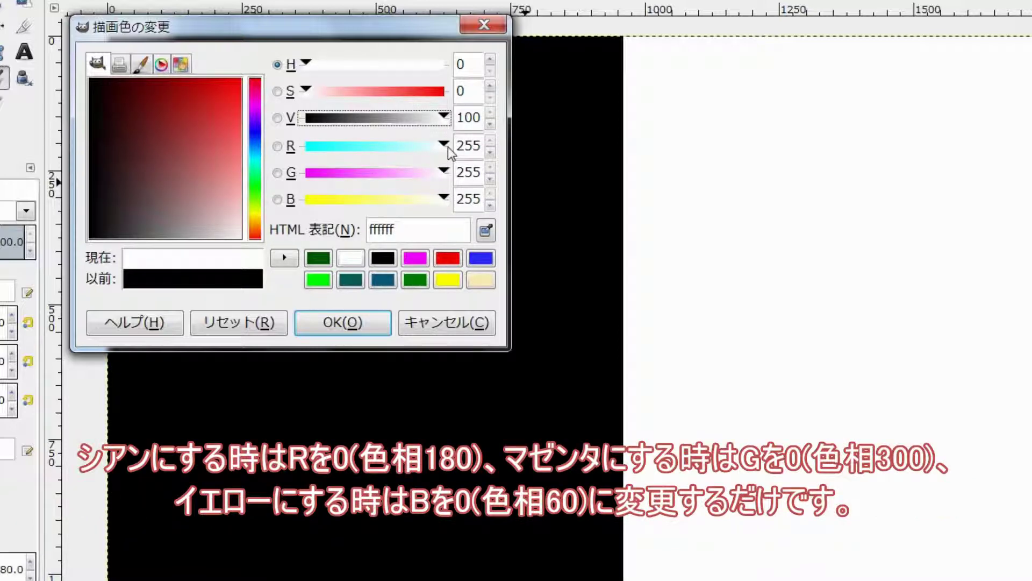
{"action": "left_click_drag", "start_coordinate": [446, 146], "coordinate": [302, 155]}
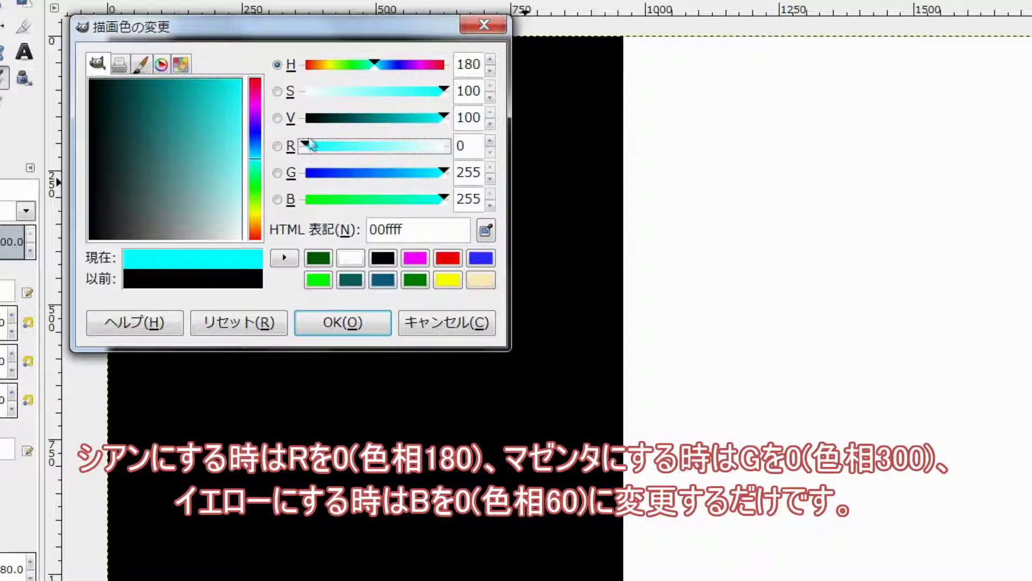
{"action": "mouse_move", "coordinate": [307, 144]}
{"action": "left_mouse_down"}
{"action": "mouse_move", "coordinate": [448, 146]}
{"action": "mouse_move", "coordinate": [302, 175]}
{"action": "left_mouse_up"}
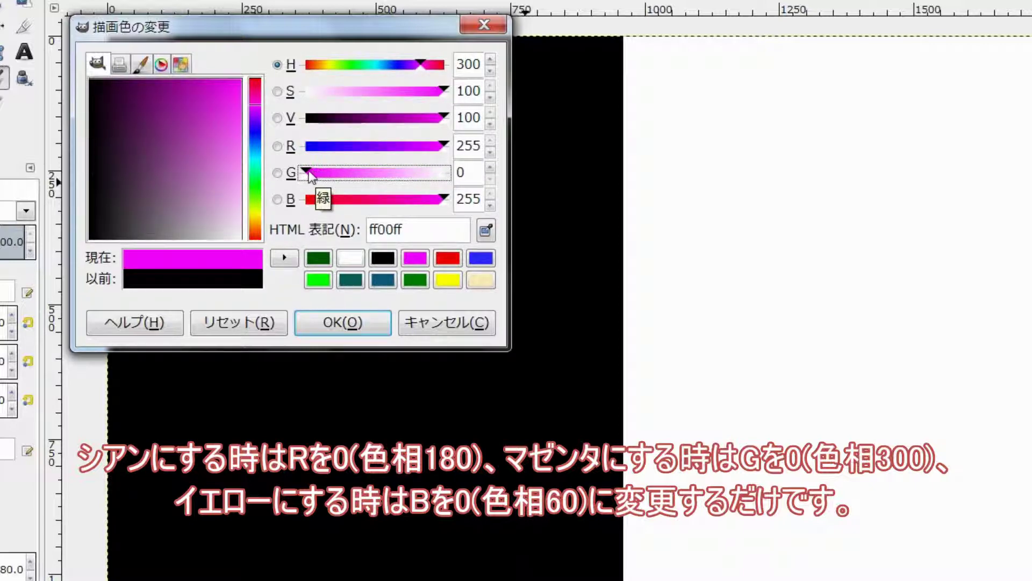
{"action": "mouse_move", "coordinate": [326, 175]}
{"action": "left_mouse_down"}
{"action": "mouse_move", "coordinate": [465, 177]}
{"action": "mouse_move", "coordinate": [284, 204]}
{"action": "left_mouse_up"}
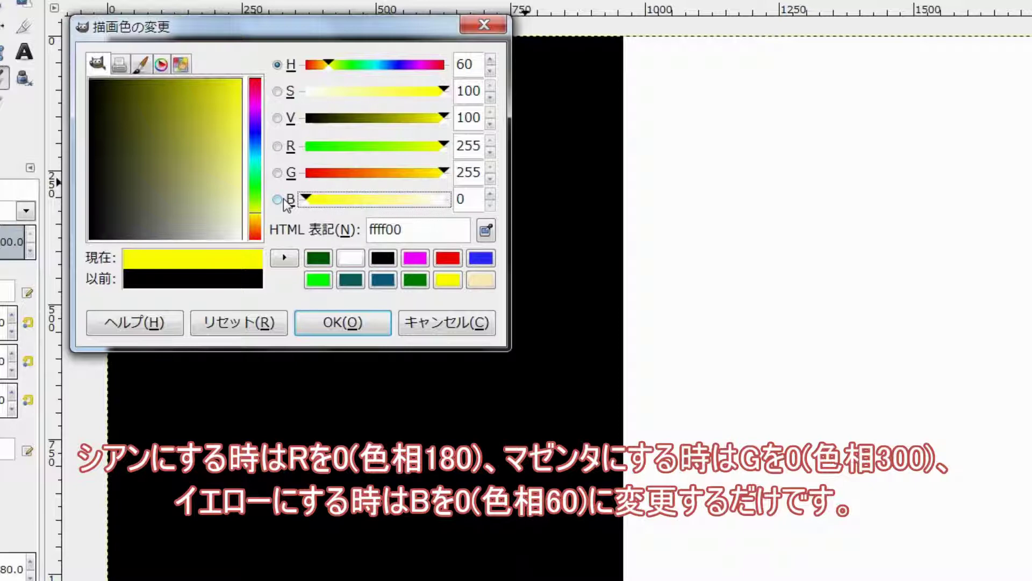
{"action": "left_click_drag", "start_coordinate": [305, 199], "coordinate": [459, 202]}
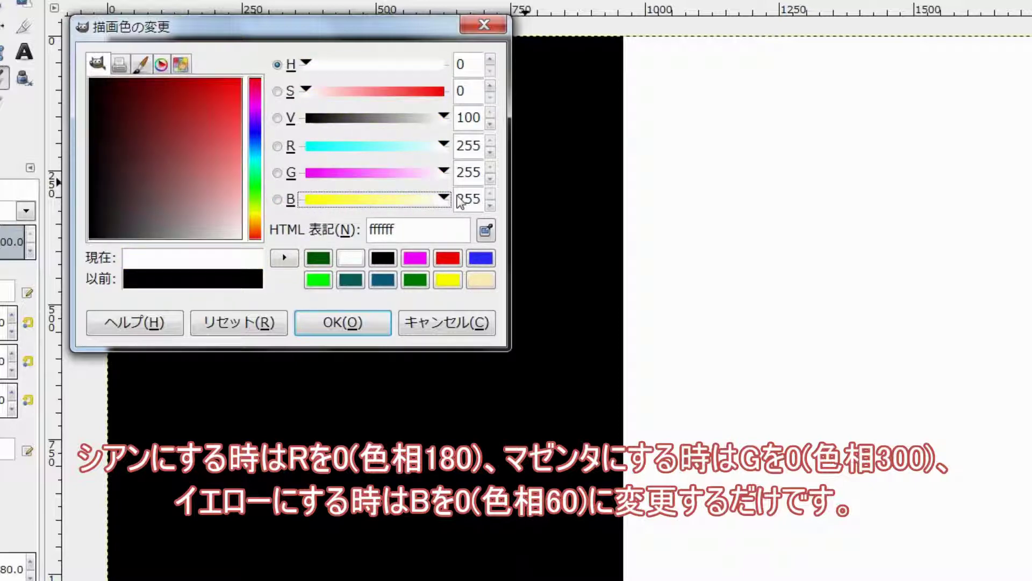
Step: In CMYK values, try C, M, Y and K at 100, returning each to 0
{"action": "left_click", "coordinate": [120, 64]}
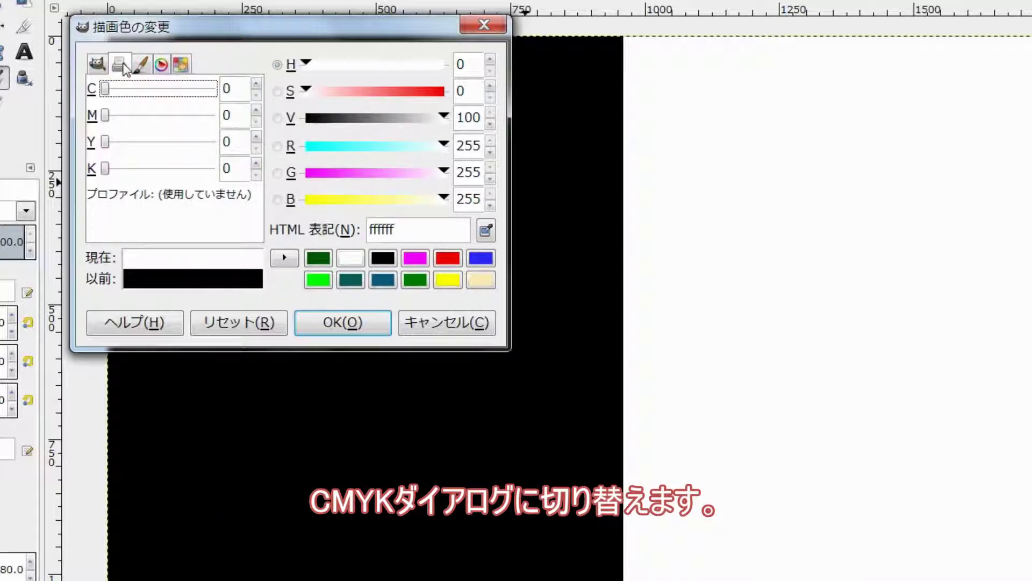
{"action": "mouse_move", "coordinate": [105, 87]}
{"action": "left_mouse_down"}
{"action": "mouse_move", "coordinate": [214, 88]}
{"action": "mouse_move", "coordinate": [102, 88]}
{"action": "mouse_move", "coordinate": [131, 120]}
{"action": "mouse_move", "coordinate": [214, 118]}
{"action": "left_mouse_up"}
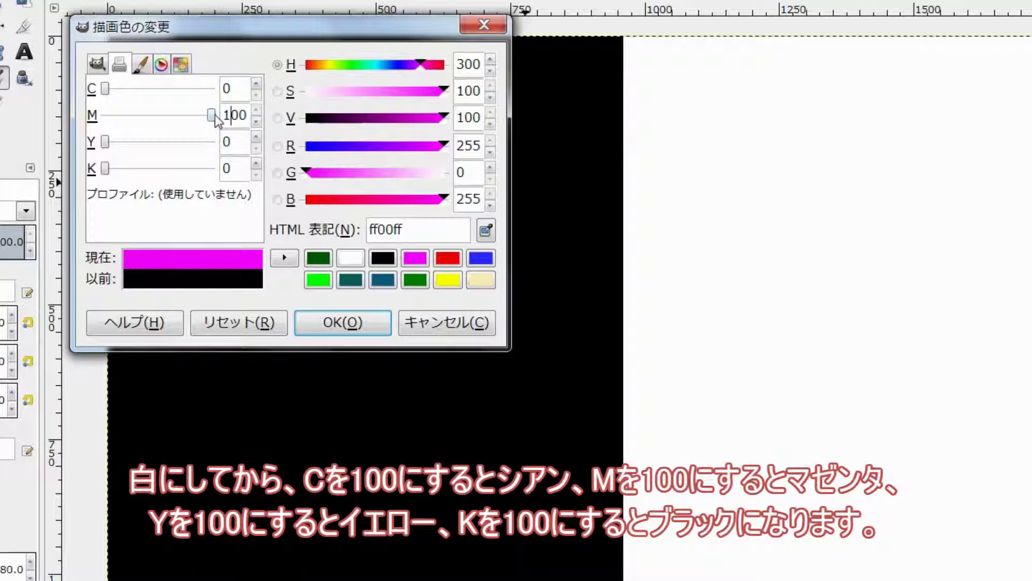
{"action": "mouse_move", "coordinate": [214, 119]}
{"action": "left_mouse_down"}
{"action": "mouse_move", "coordinate": [103, 118]}
{"action": "mouse_move", "coordinate": [115, 142]}
{"action": "mouse_move", "coordinate": [214, 141]}
{"action": "mouse_move", "coordinate": [105, 142]}
{"action": "mouse_move", "coordinate": [215, 168]}
{"action": "left_mouse_up"}
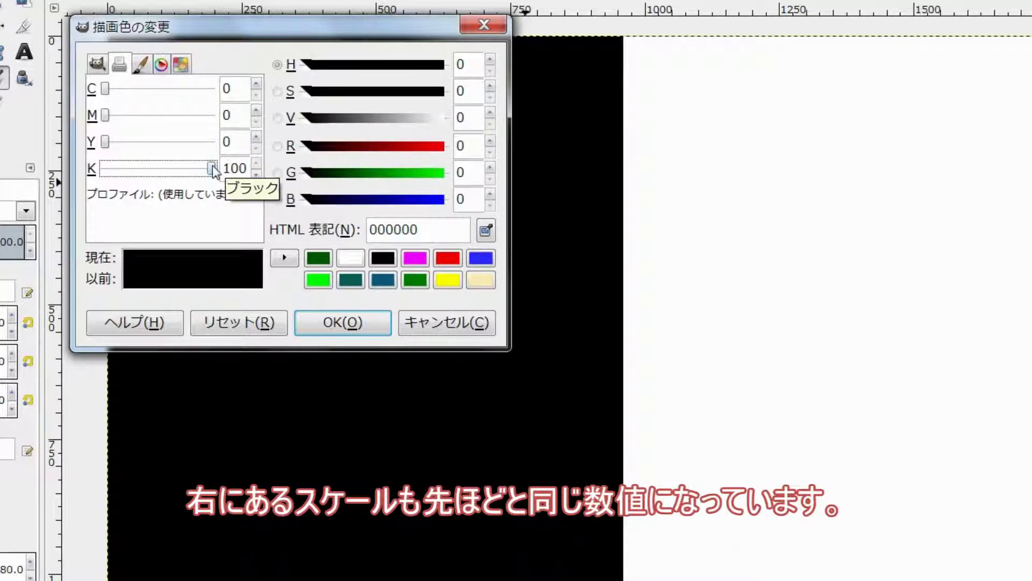
{"action": "left_click_drag", "start_coordinate": [212, 167], "coordinate": [97, 164]}
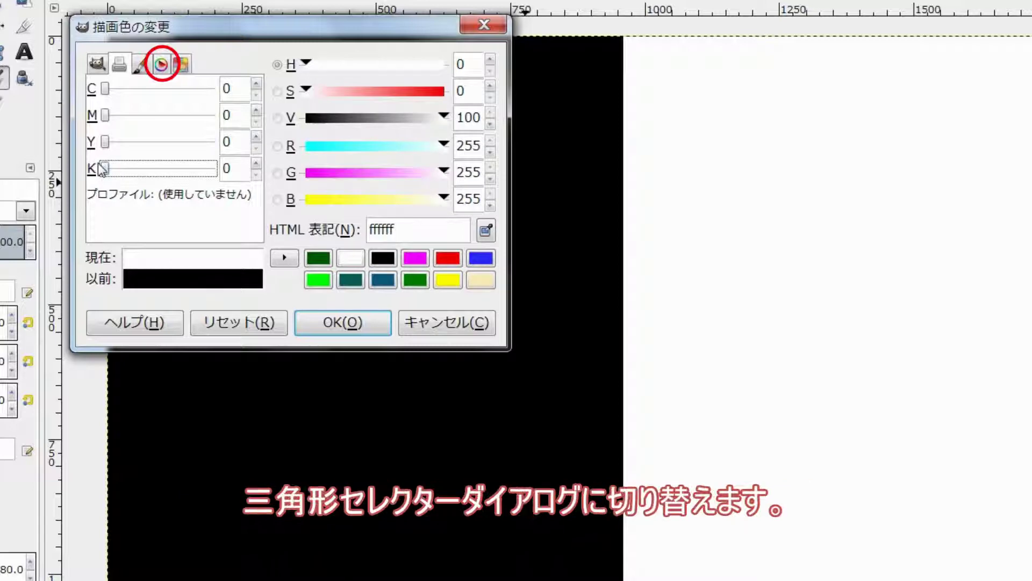
Step: In the triangle selector, set pure red, then hue 60 for yellow and 120 for green
{"action": "left_click", "coordinate": [160, 65]}
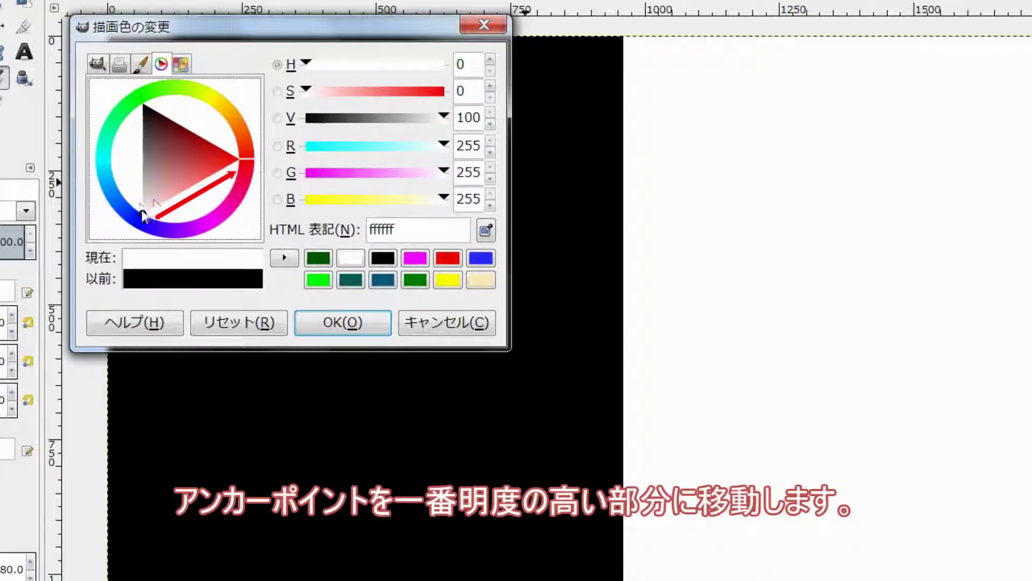
{"action": "left_click_drag", "start_coordinate": [175, 173], "coordinate": [239, 160]}
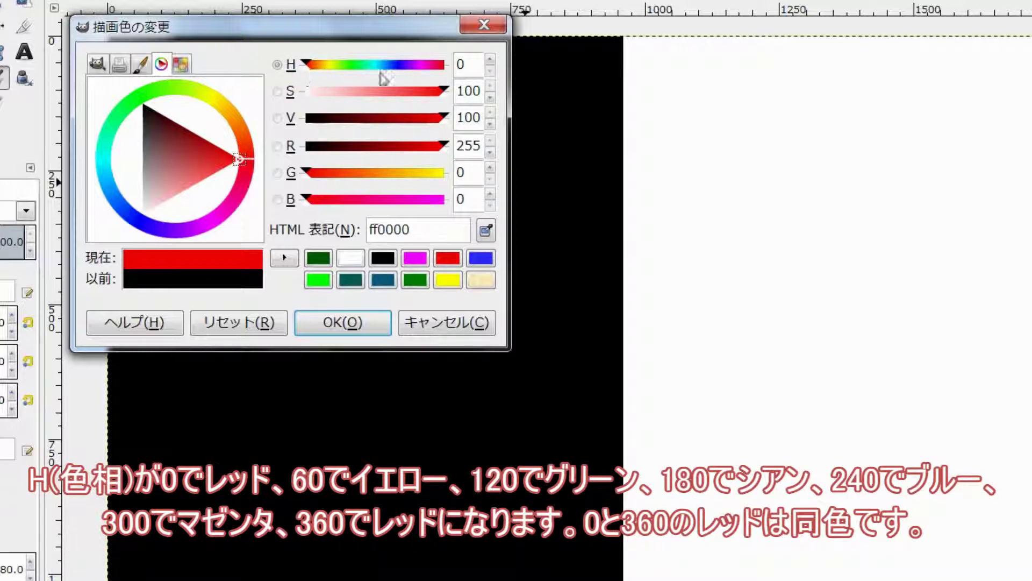
{"action": "double_click", "coordinate": [458, 65]}
{"action": "type", "text": "6"}
{"action": "key", "text": "Return"}
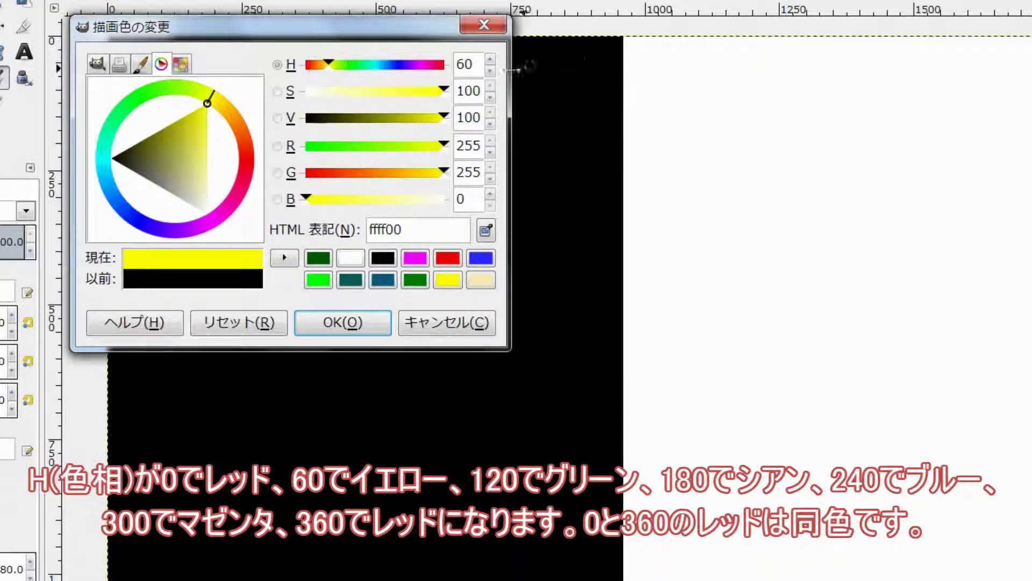
{"action": "double_click", "coordinate": [479, 64]}
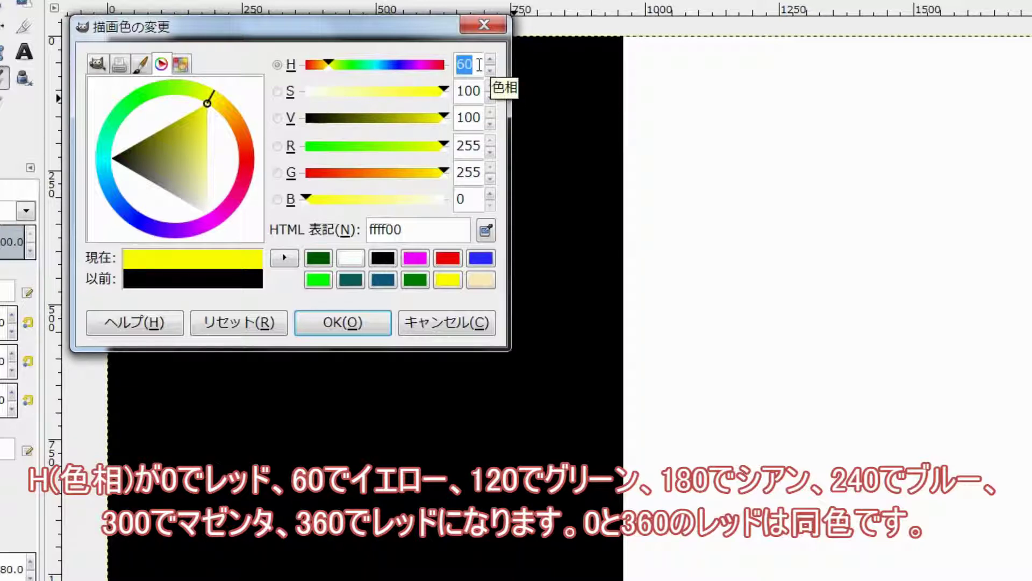
{"action": "type", "text": "120"}
{"action": "key", "text": "Return"}
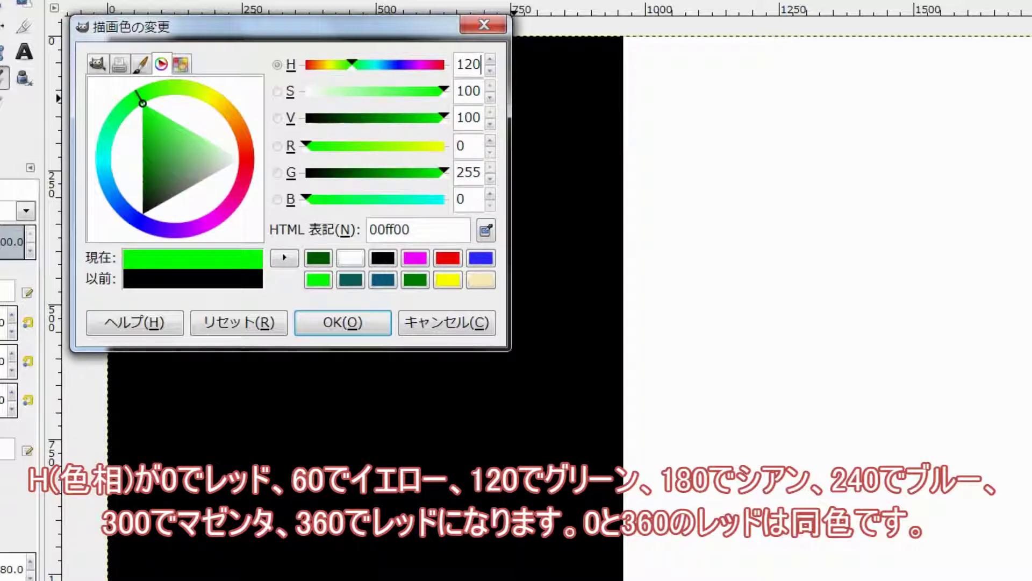
Step: Step the hue to 180, 240 and 300 for cyan, blue and magenta, then enter 360
{"action": "double_click", "coordinate": [480, 64]}
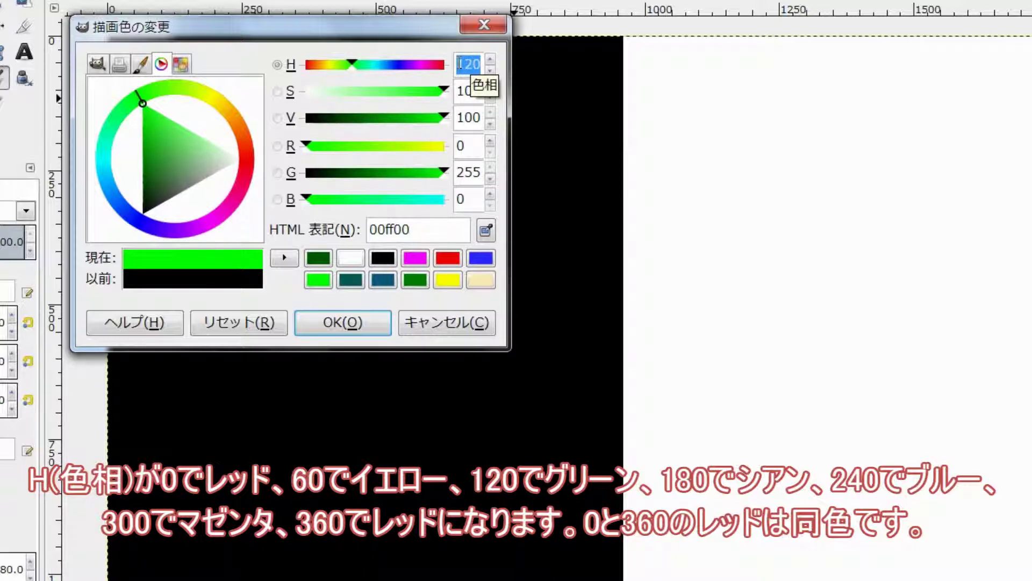
{"action": "type", "text": "180"}
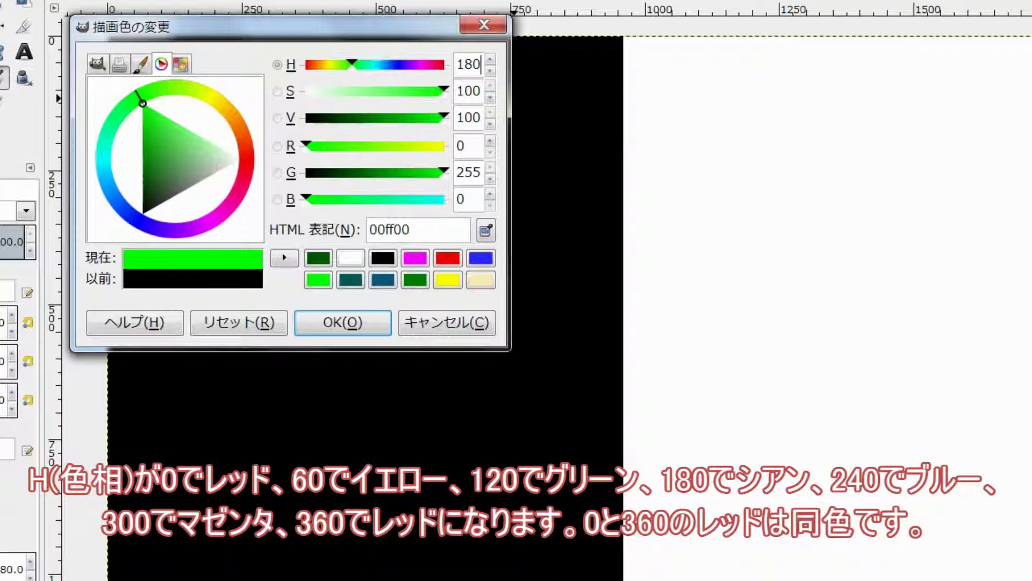
{"action": "key", "text": "Return"}
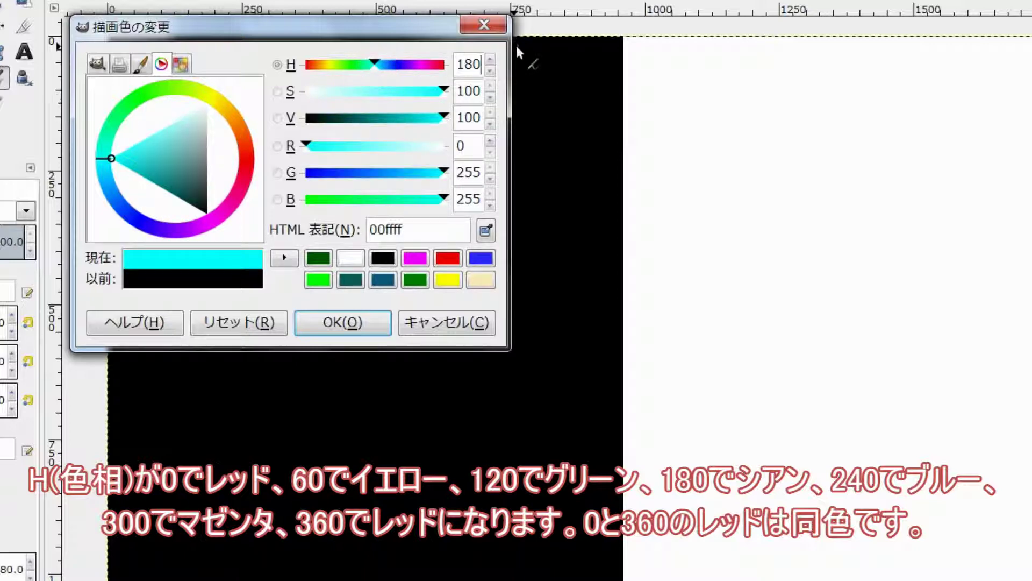
{"action": "left_click_drag", "start_coordinate": [482, 64], "coordinate": [456, 57]}
{"action": "type", "text": "2"}
{"action": "type", "text": "40"}
{"action": "key", "text": "Return"}
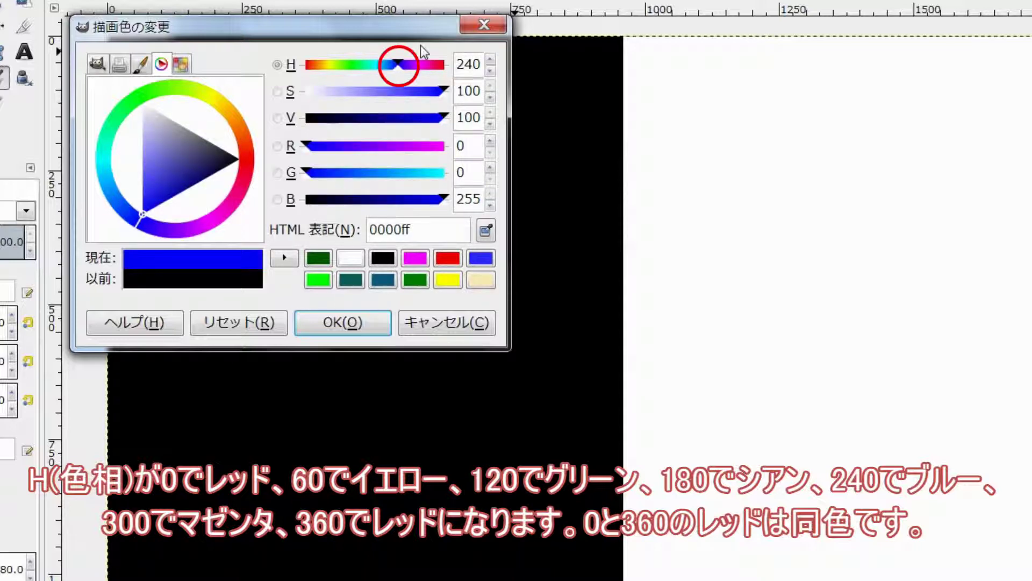
{"action": "key", "text": "BackSpace"}
{"action": "key", "text": "BackSpace"}
{"action": "key", "text": "BackSpace"}
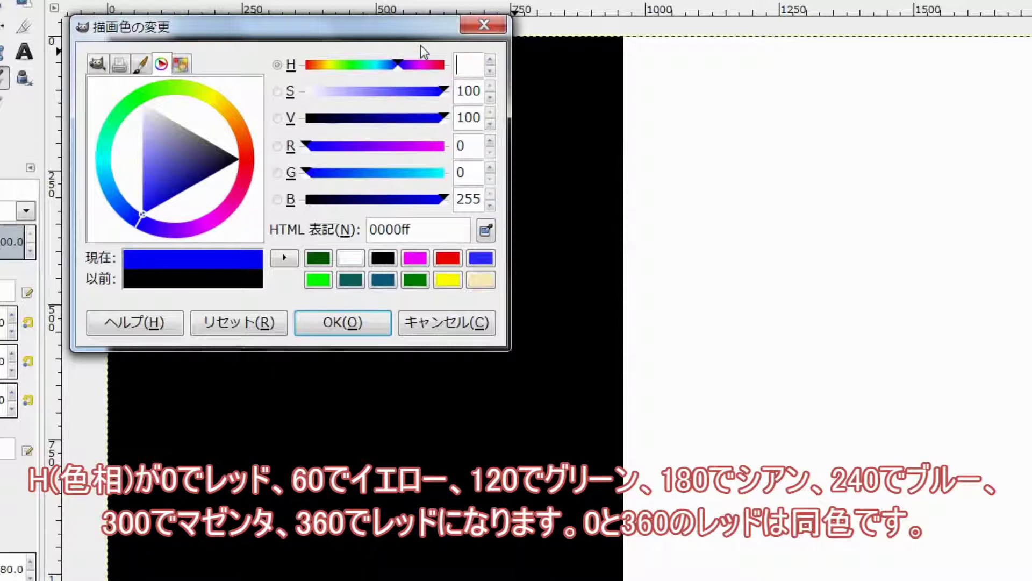
{"action": "type", "text": "300"}
{"action": "key", "text": "Return"}
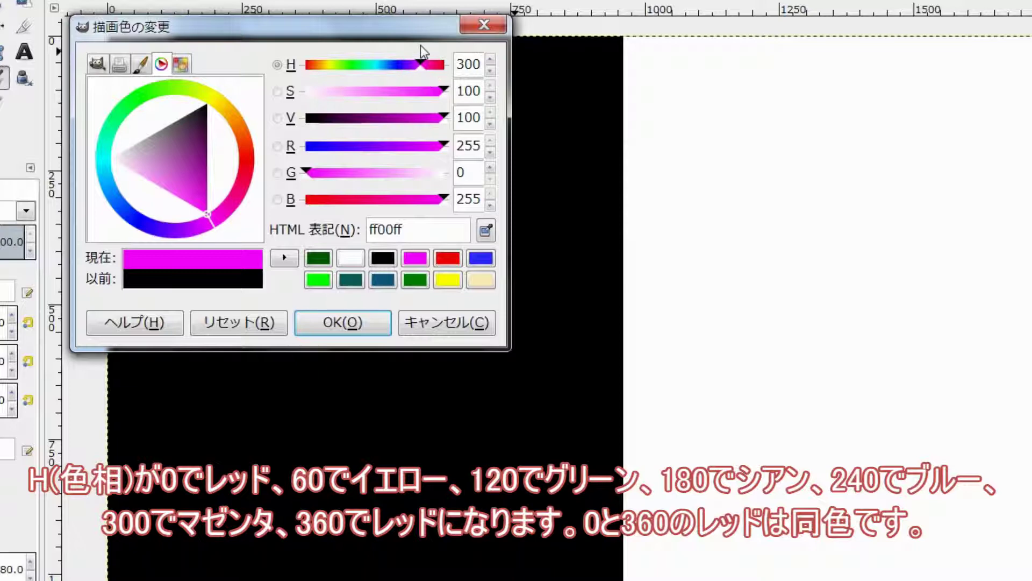
{"action": "key", "text": "BackSpace"}
{"action": "key", "text": "BackSpace"}
{"action": "key", "text": "BackSpace"}
{"action": "type", "text": "3"}
{"action": "type", "text": "60"}
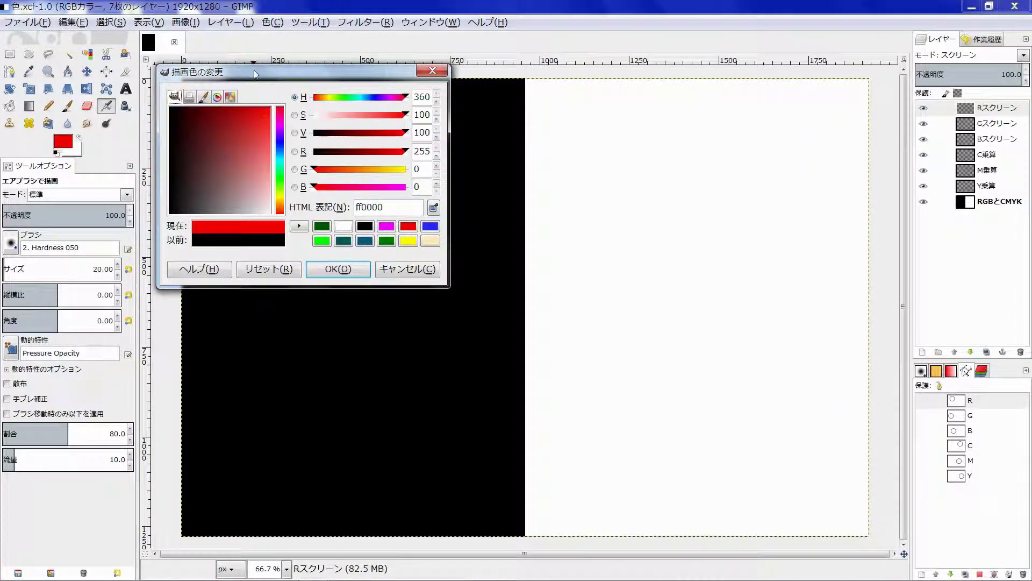
Step: Fill the upper circle selection on the black half with red
{"action": "left_click_drag", "start_coordinate": [255, 74], "coordinate": [633, 82]}
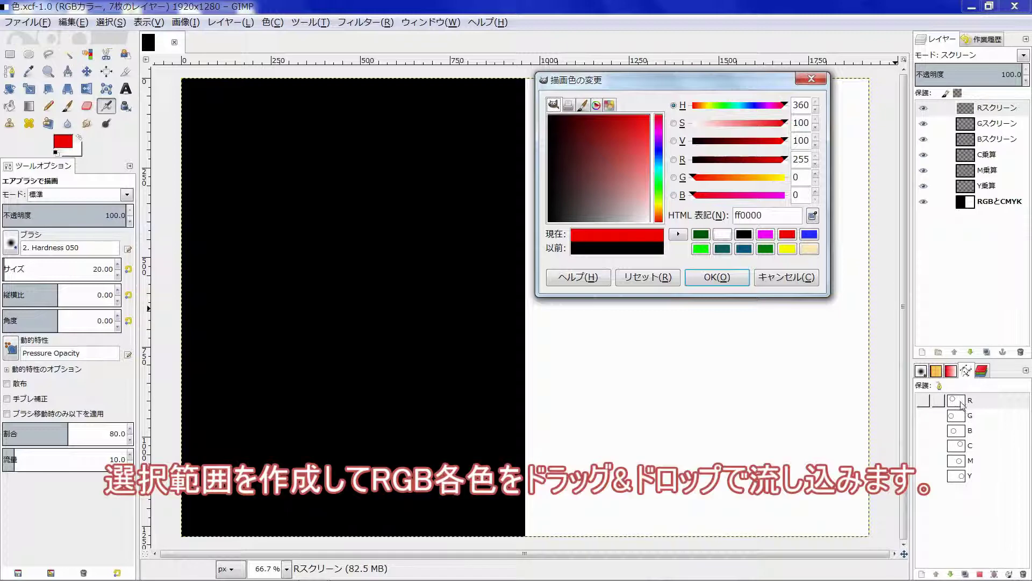
{"action": "left_click", "coordinate": [939, 400], "text": "alt"}
{"action": "mouse_move", "coordinate": [625, 233]}
{"action": "left_mouse_down"}
{"action": "mouse_move", "coordinate": [486, 235]}
{"action": "mouse_move", "coordinate": [334, 221]}
{"action": "left_mouse_up"}
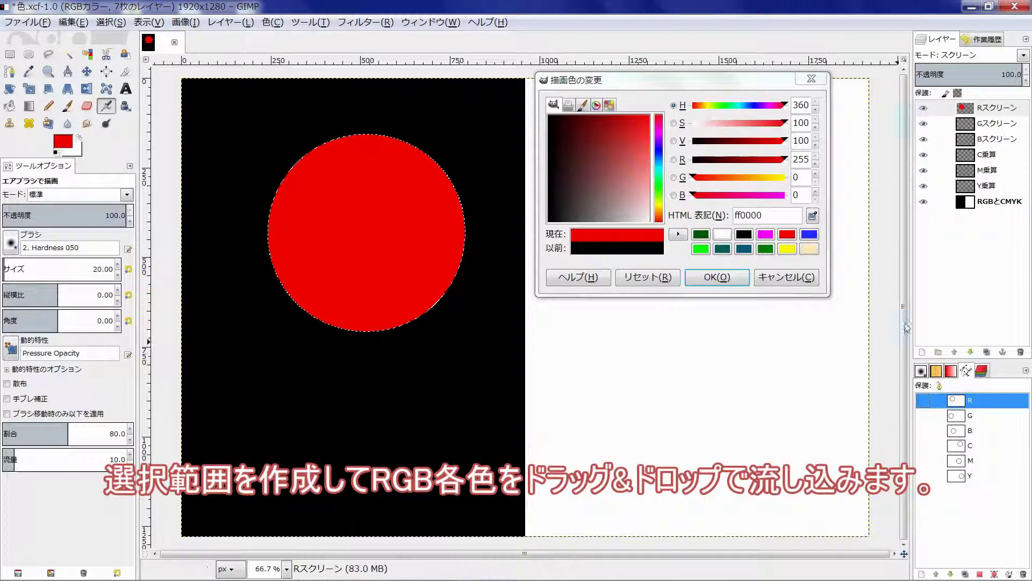
Step: On the Gスクリーン layer, fill the lower-left circle selection with green
{"action": "left_click", "coordinate": [962, 123]}
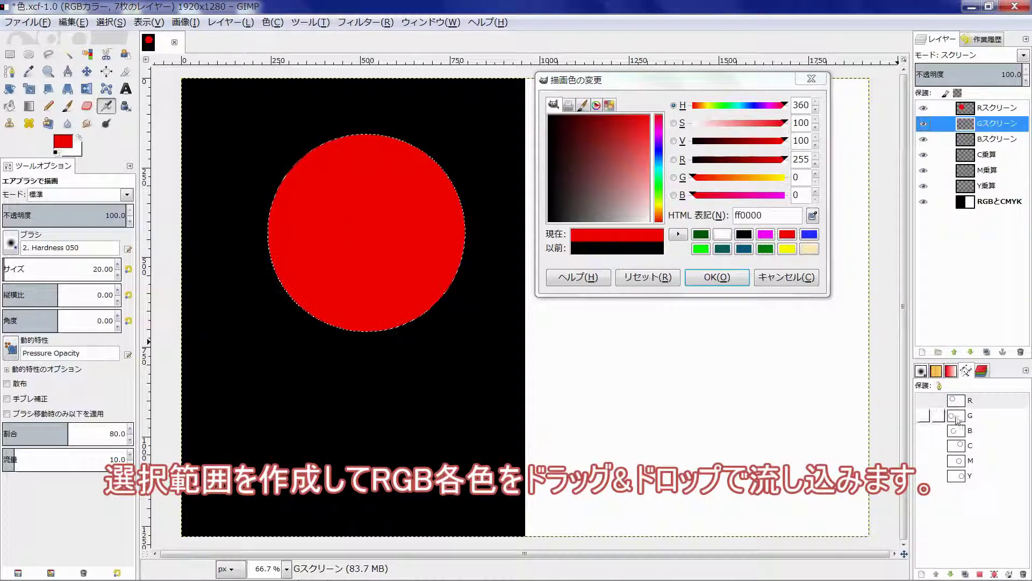
{"action": "left_click", "coordinate": [956, 400], "text": "alt"}
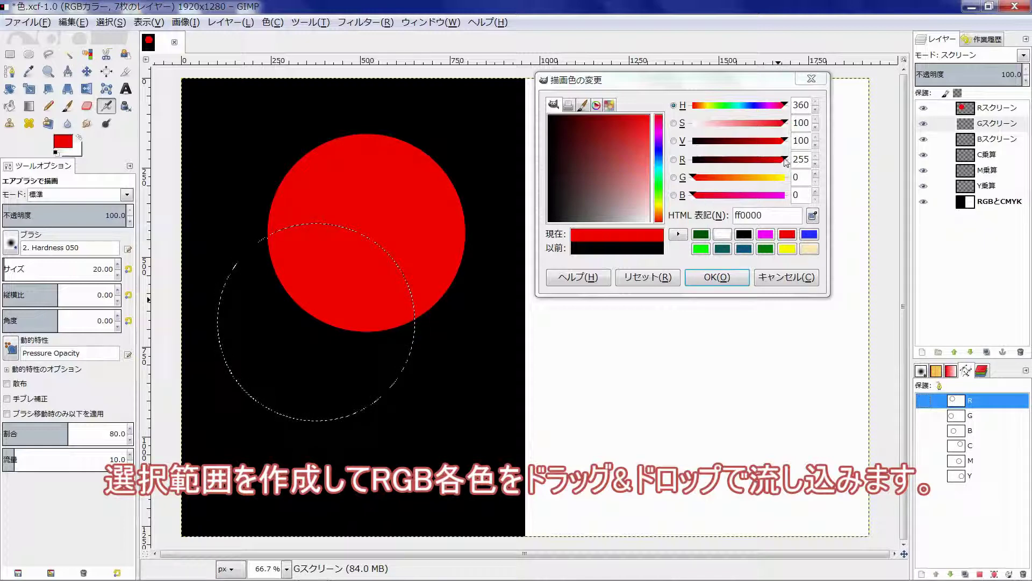
{"action": "mouse_move", "coordinate": [783, 159]}
{"action": "left_mouse_down"}
{"action": "mouse_move", "coordinate": [676, 164]}
{"action": "mouse_move", "coordinate": [804, 180]}
{"action": "left_mouse_up"}
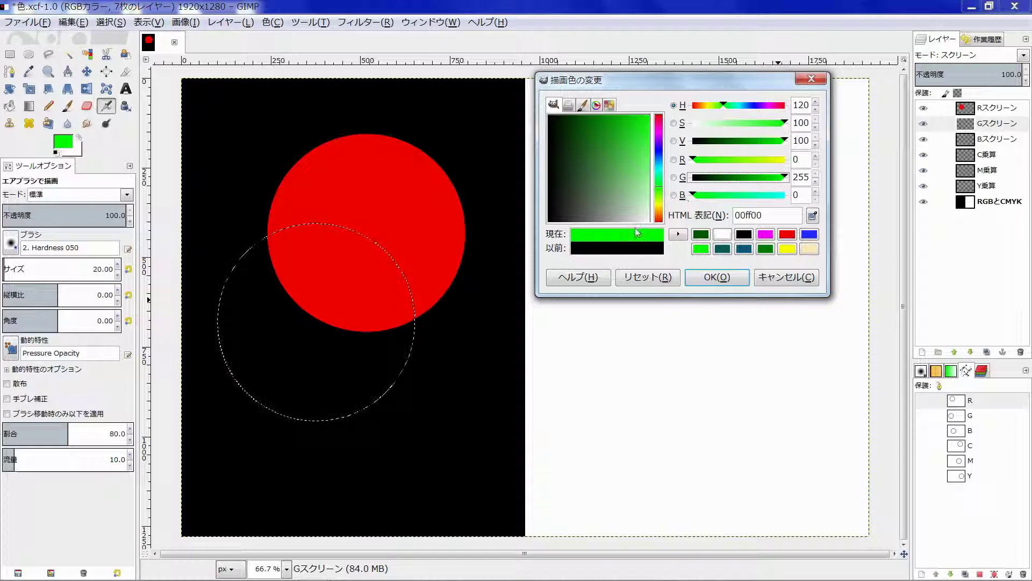
{"action": "left_click_drag", "start_coordinate": [637, 237], "coordinate": [371, 293]}
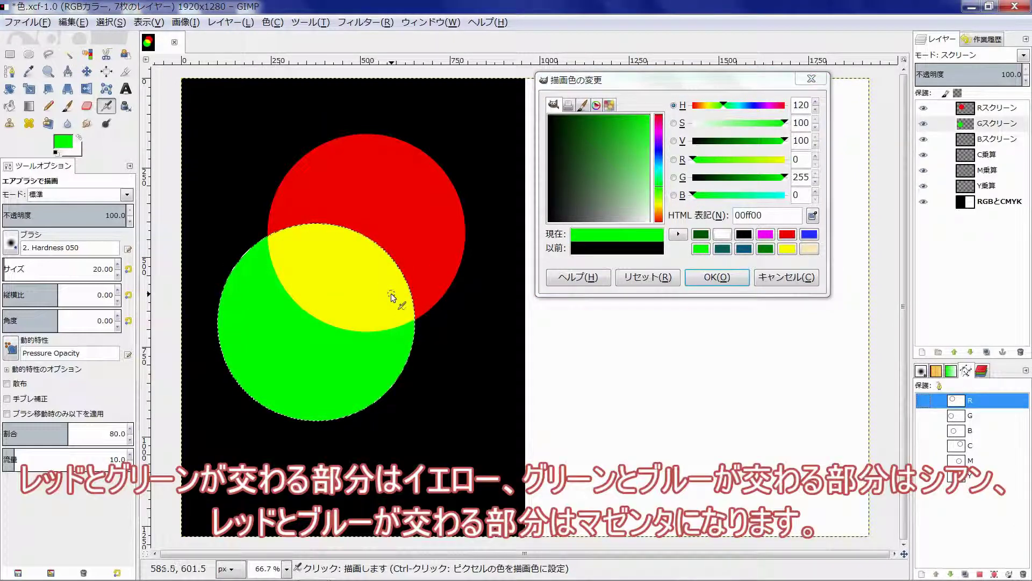
{"action": "key", "text": "ctrl+shift+a"}
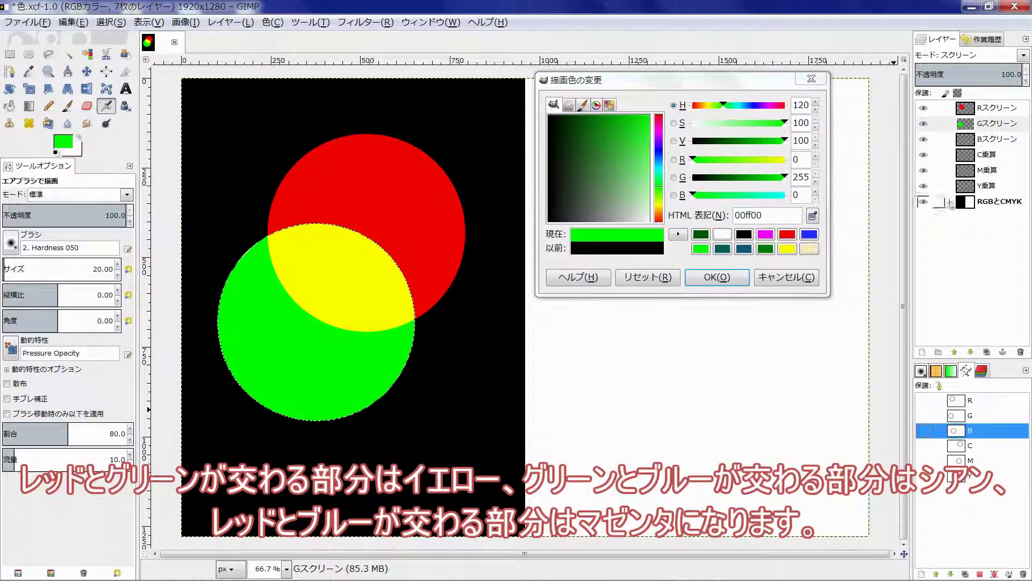
Step: On the Bスクリーン layer, fill the lower-right circle selection with blue
{"action": "left_click", "coordinate": [968, 129]}
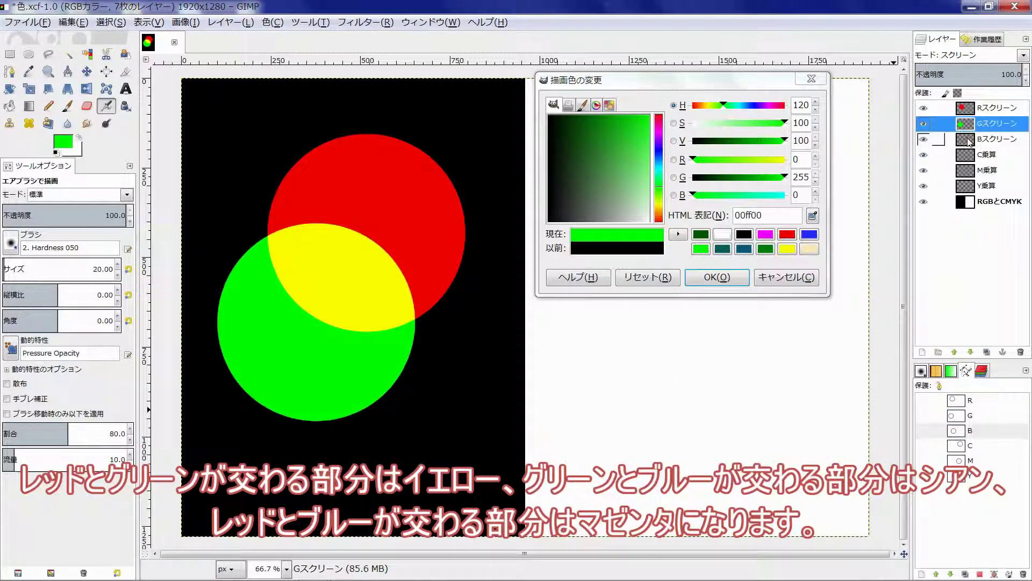
{"action": "left_click", "coordinate": [969, 139]}
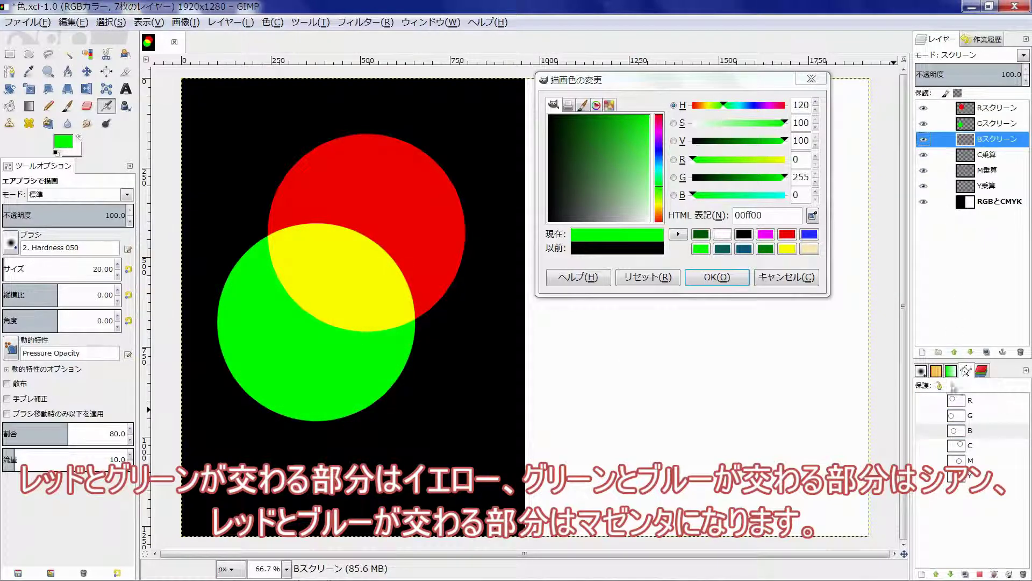
{"action": "left_click", "coordinate": [962, 433], "text": "alt"}
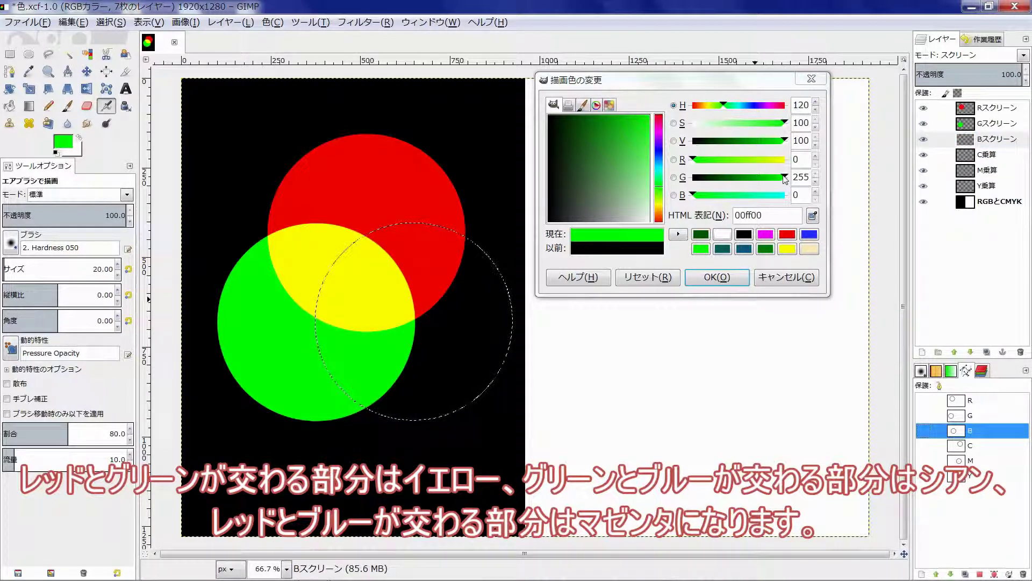
{"action": "mouse_move", "coordinate": [783, 177]}
{"action": "left_mouse_down"}
{"action": "mouse_move", "coordinate": [691, 179]}
{"action": "mouse_move", "coordinate": [788, 195]}
{"action": "left_mouse_up"}
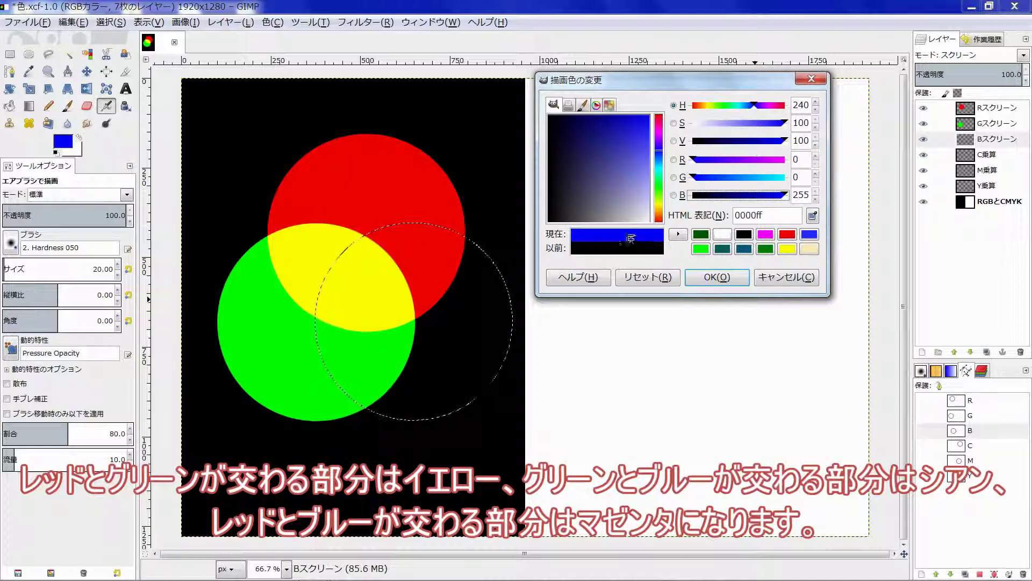
{"action": "left_click_drag", "start_coordinate": [625, 242], "coordinate": [433, 323]}
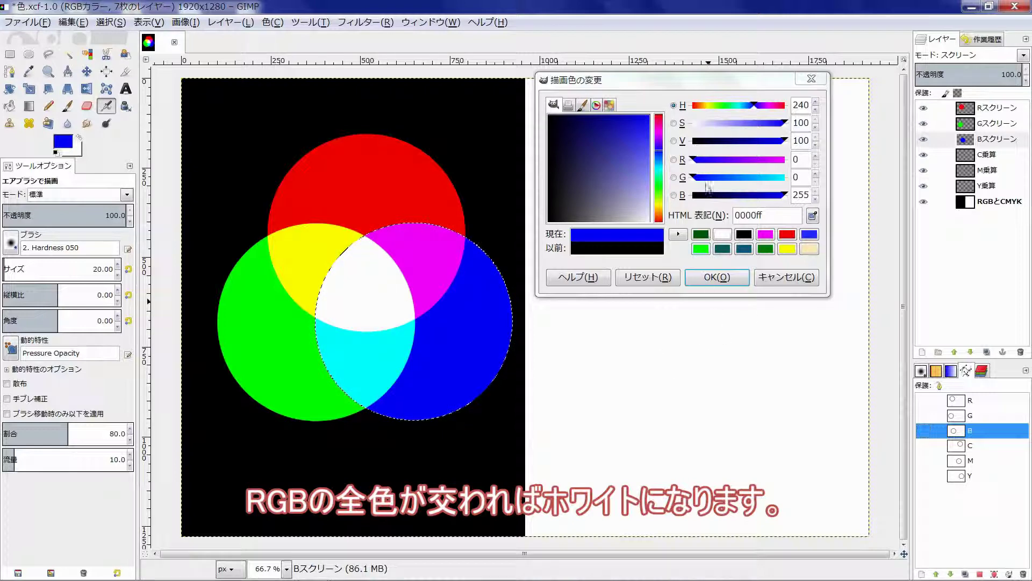
{"action": "left_click", "coordinate": [744, 84]}
{"action": "left_click_drag", "start_coordinate": [743, 81], "coordinate": [407, 89]}
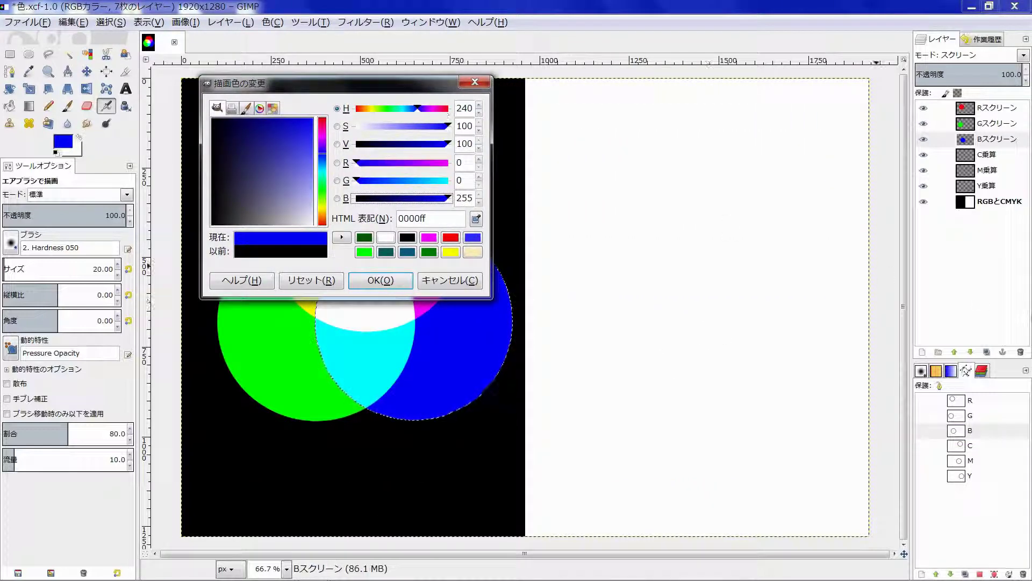
Step: On the C乗算 layer, fill the upper white-half circle with pure cyan (C 100)
{"action": "left_click", "coordinate": [978, 156]}
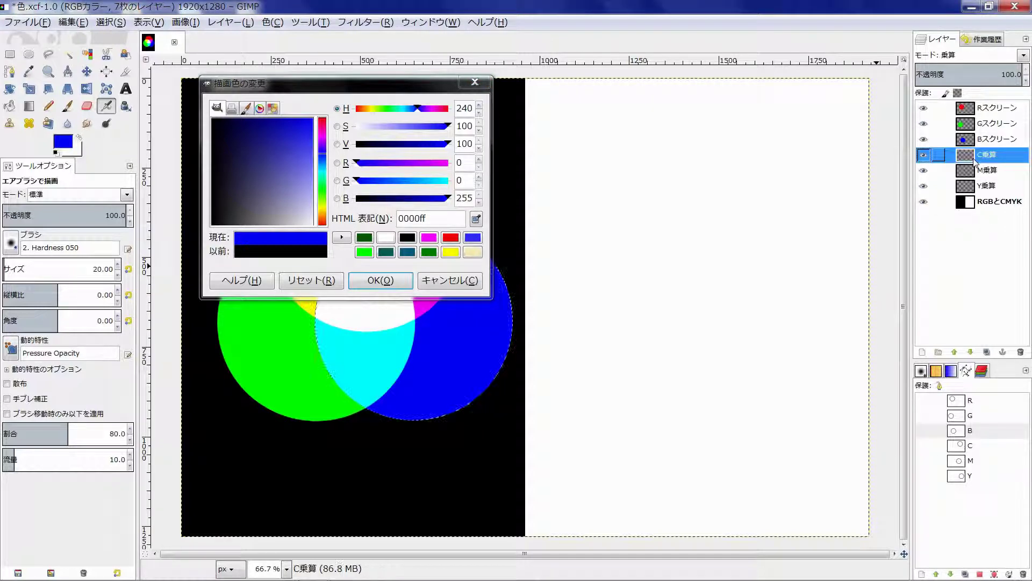
{"action": "left_click", "coordinate": [956, 430], "text": "alt"}
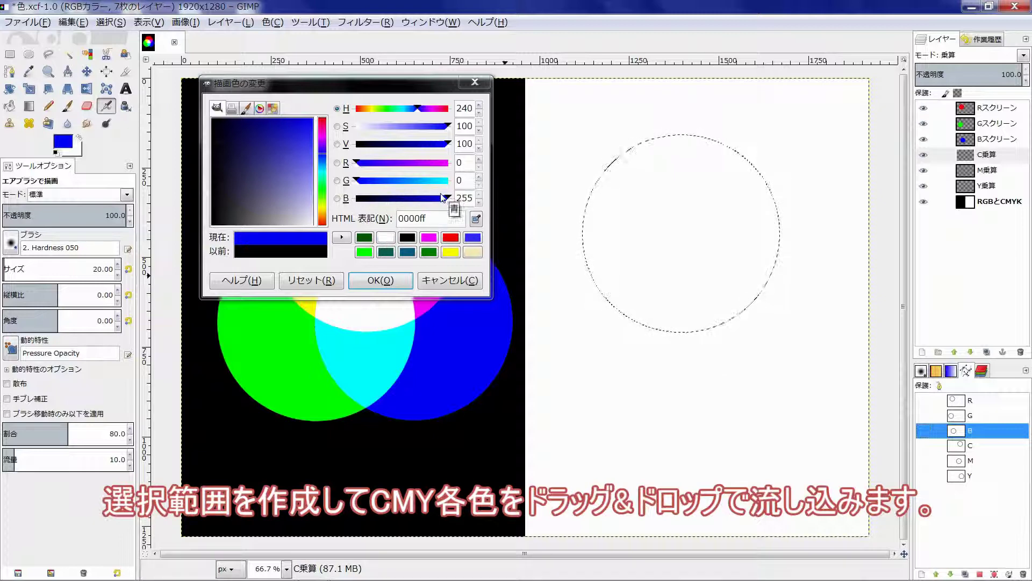
{"action": "left_click_drag", "start_coordinate": [450, 199], "coordinate": [350, 200]}
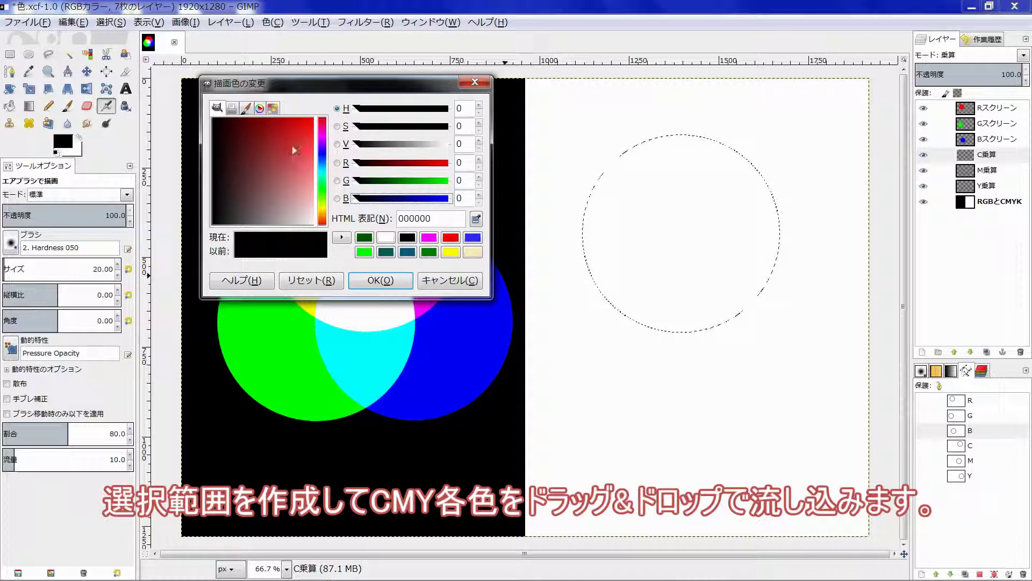
{"action": "left_click_drag", "start_coordinate": [363, 145], "coordinate": [451, 144]}
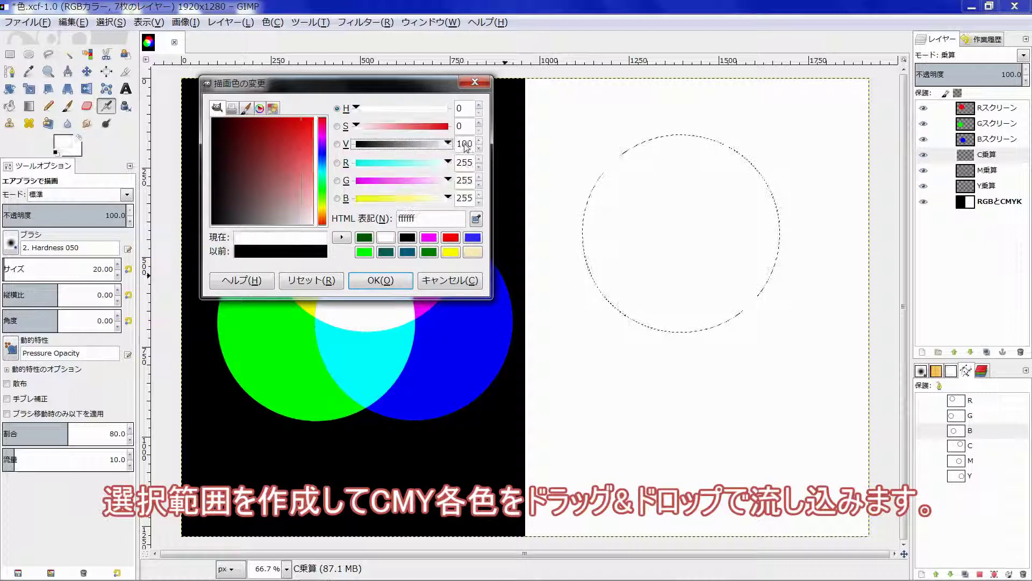
{"action": "left_click", "coordinate": [232, 108]}
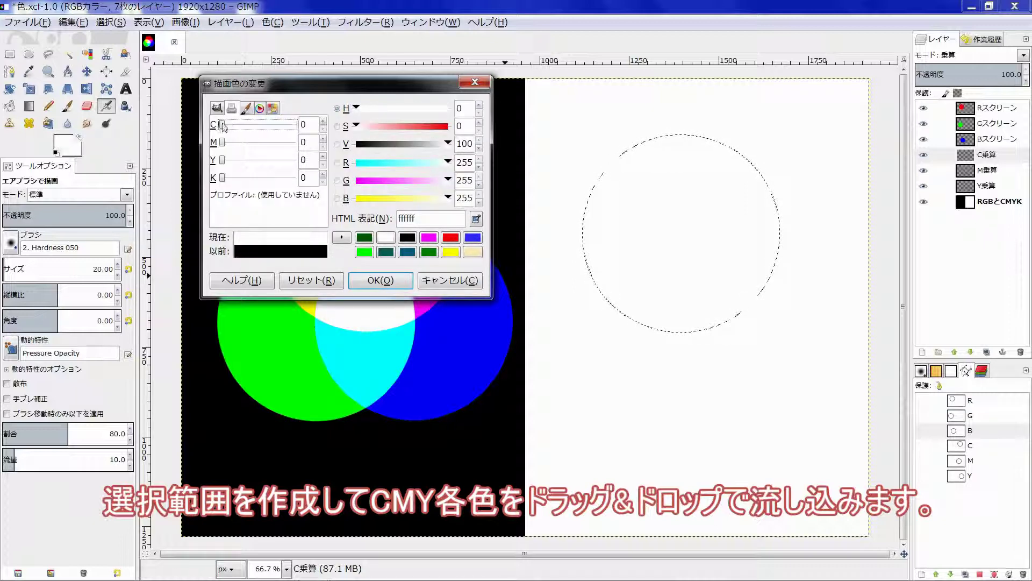
{"action": "left_click_drag", "start_coordinate": [222, 124], "coordinate": [294, 124]}
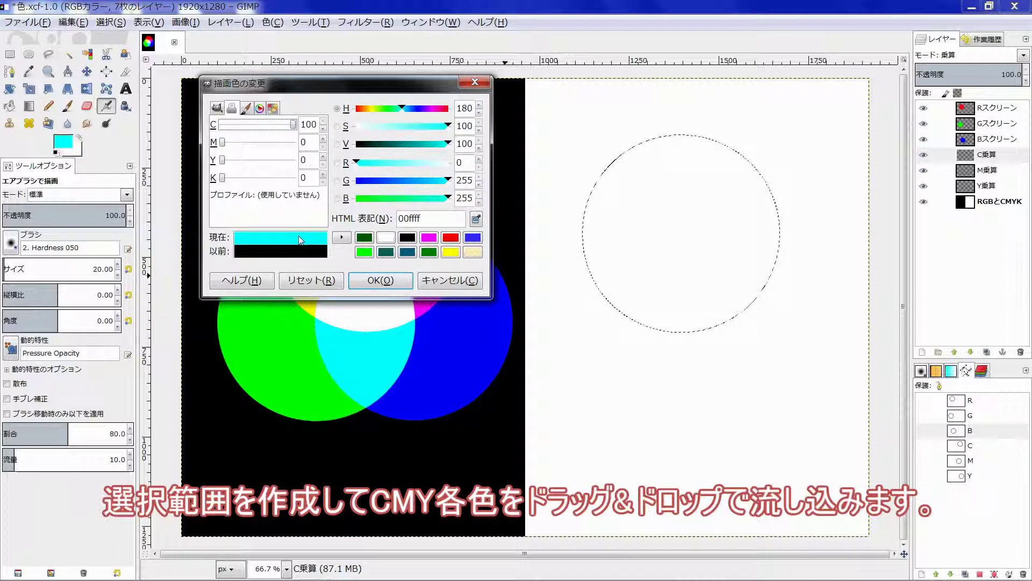
{"action": "left_click_drag", "start_coordinate": [299, 239], "coordinate": [705, 179]}
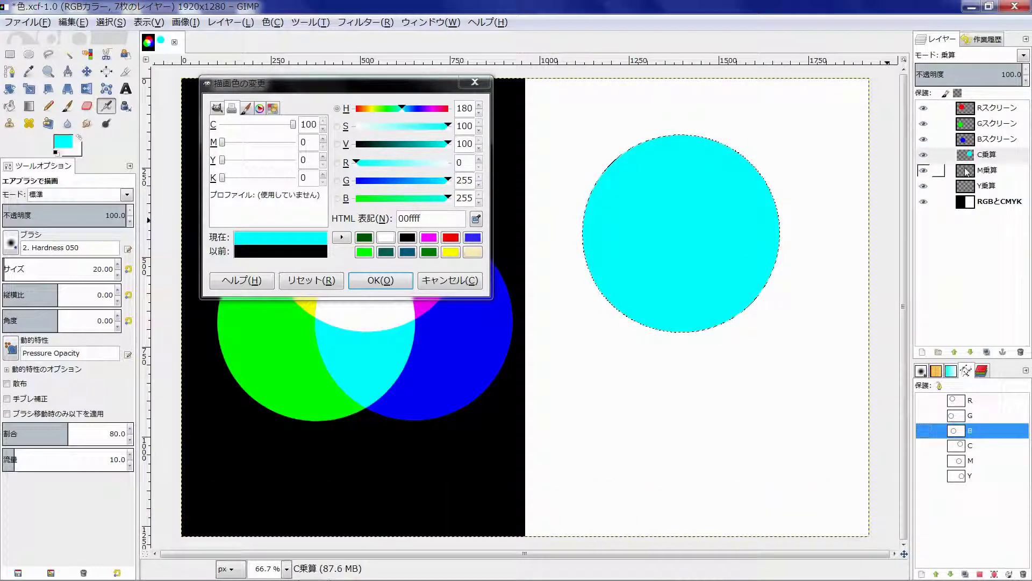
Step: On the M乗算 layer, fill the lower-left circle selection with magenta
{"action": "left_click", "coordinate": [967, 171]}
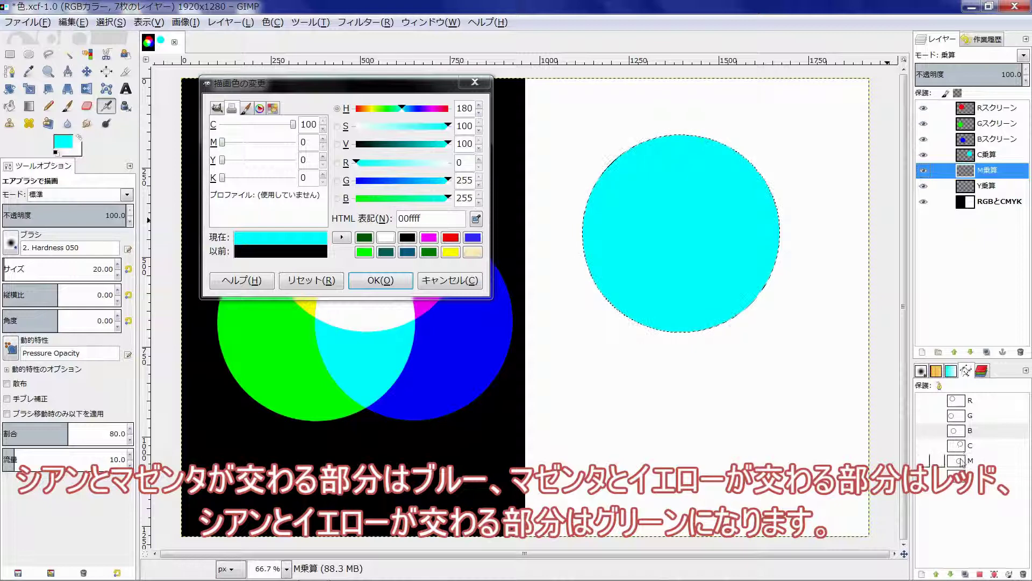
{"action": "left_click", "coordinate": [955, 430], "text": "alt"}
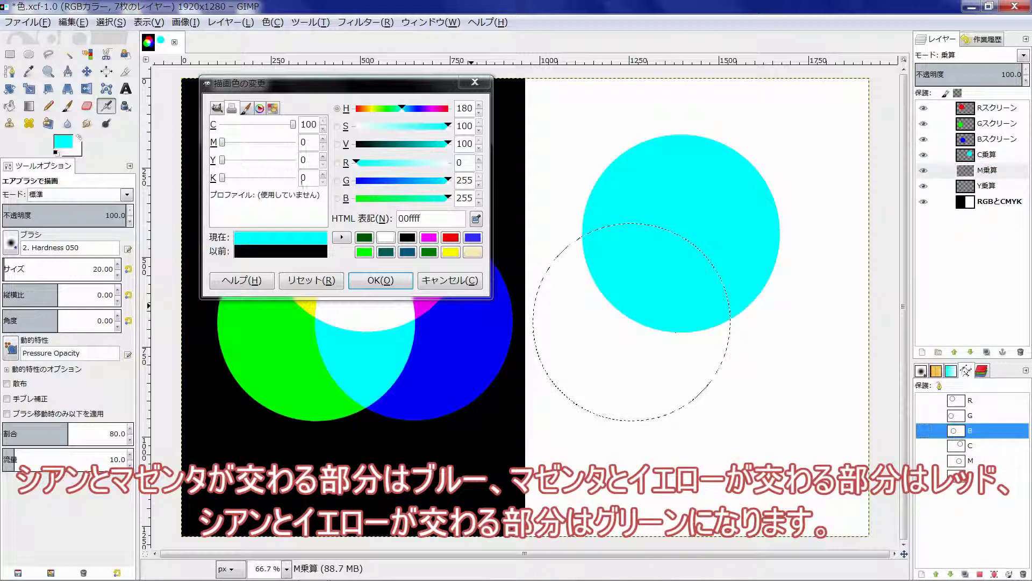
{"action": "mouse_move", "coordinate": [292, 124]}
{"action": "left_mouse_down"}
{"action": "mouse_move", "coordinate": [206, 127]}
{"action": "mouse_move", "coordinate": [309, 143]}
{"action": "left_mouse_up"}
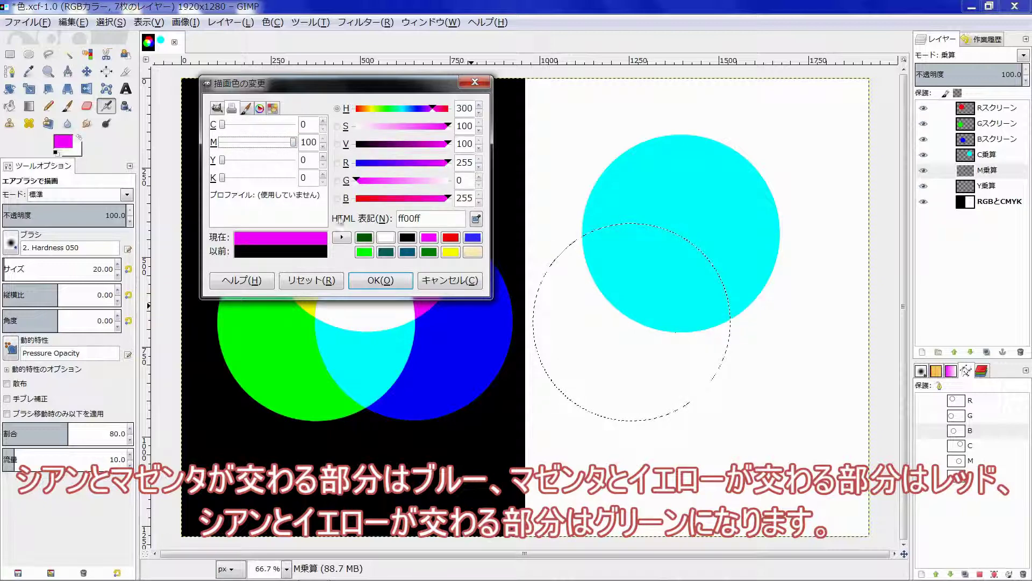
{"action": "left_click_drag", "start_coordinate": [317, 238], "coordinate": [630, 253]}
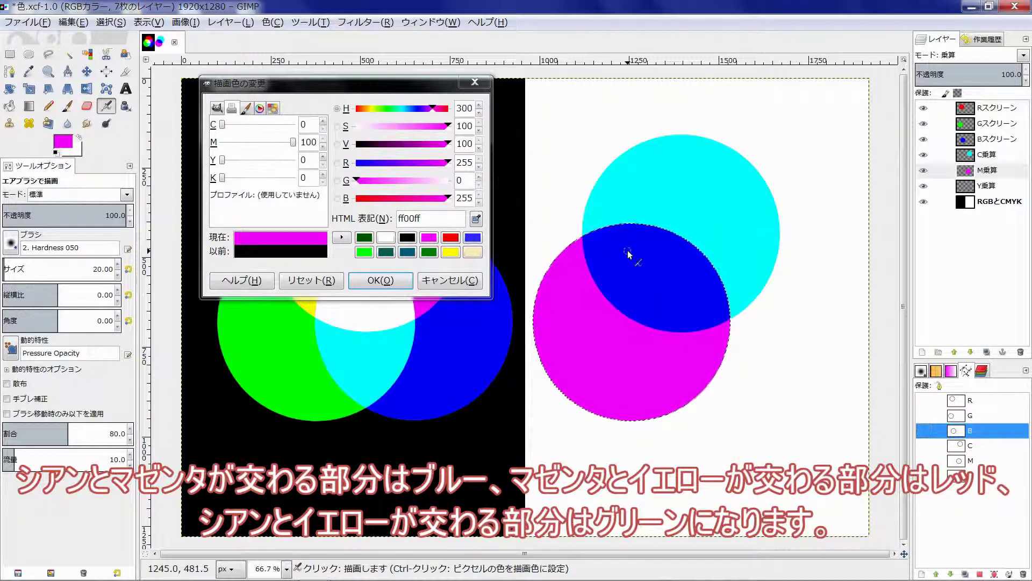
Step: On the Y乗算 layer, fill the lower-right circle with yellow and close the colour dialog
{"action": "left_click", "coordinate": [960, 189]}
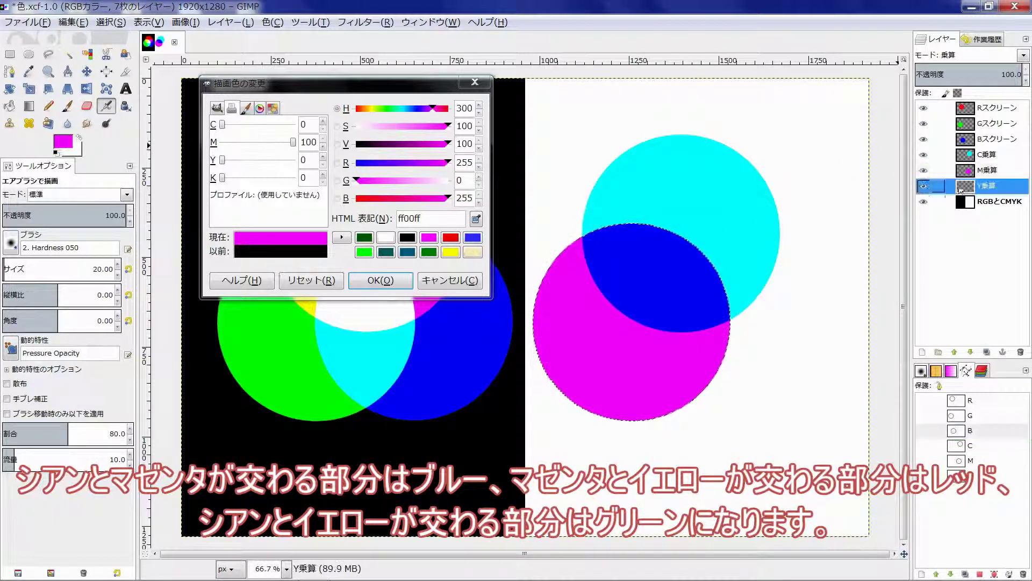
{"action": "left_click", "coordinate": [955, 430], "text": "alt"}
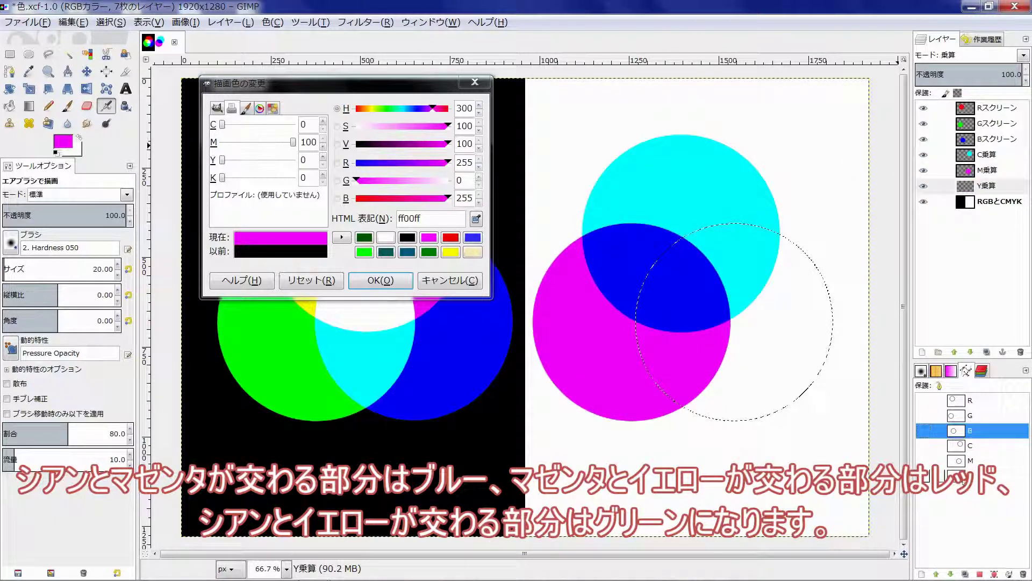
{"action": "mouse_move", "coordinate": [293, 142]}
{"action": "left_mouse_down"}
{"action": "mouse_move", "coordinate": [221, 143]}
{"action": "mouse_move", "coordinate": [293, 160]}
{"action": "left_mouse_up"}
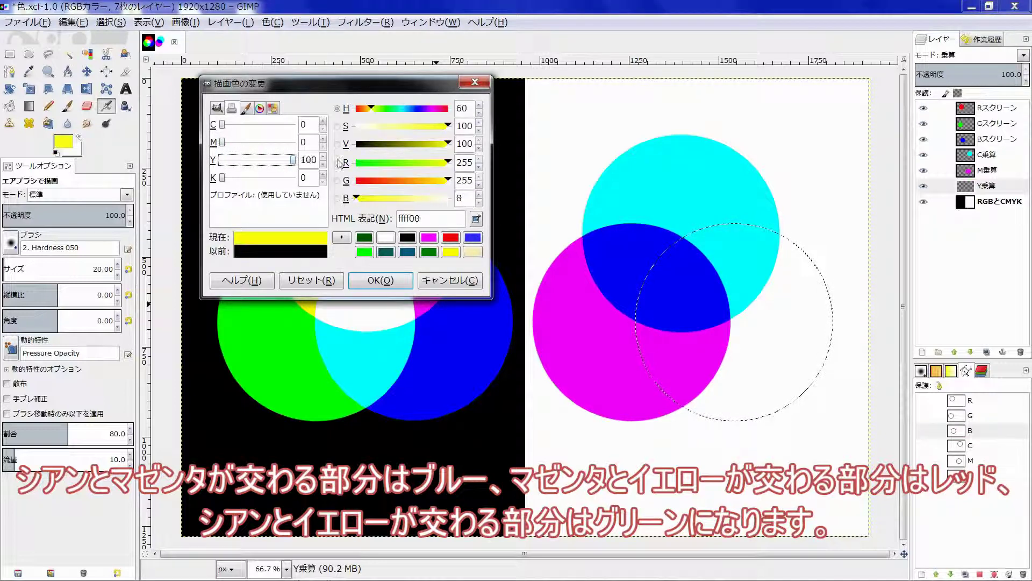
{"action": "left_click_drag", "start_coordinate": [315, 242], "coordinate": [801, 321]}
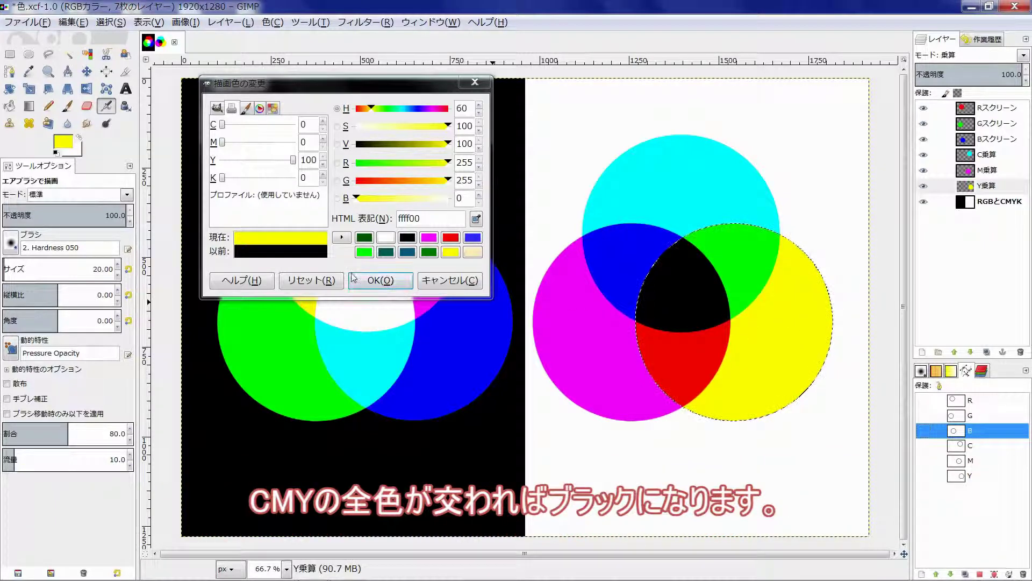
{"action": "left_click", "coordinate": [317, 281]}
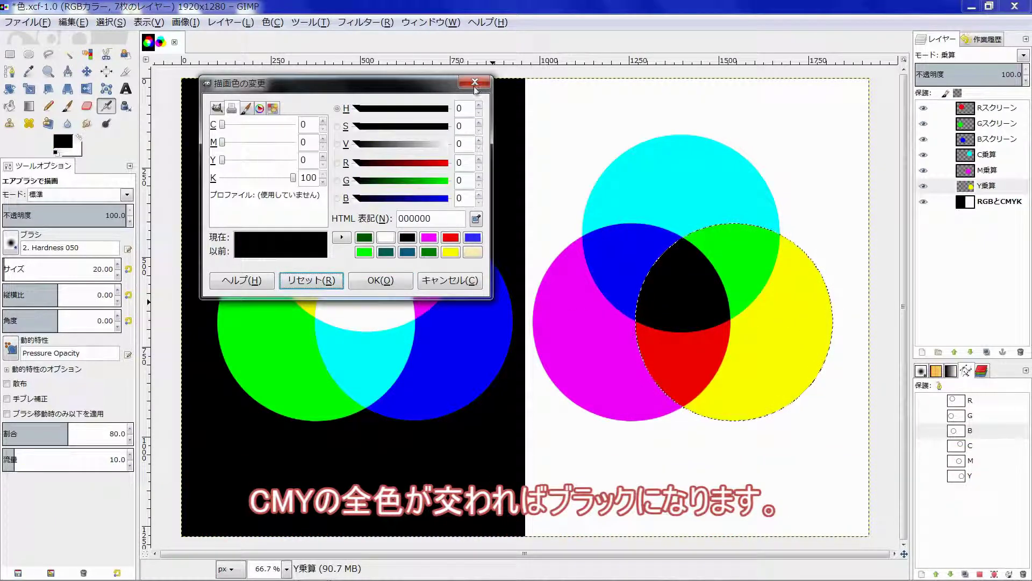
{"action": "left_click", "coordinate": [475, 83]}
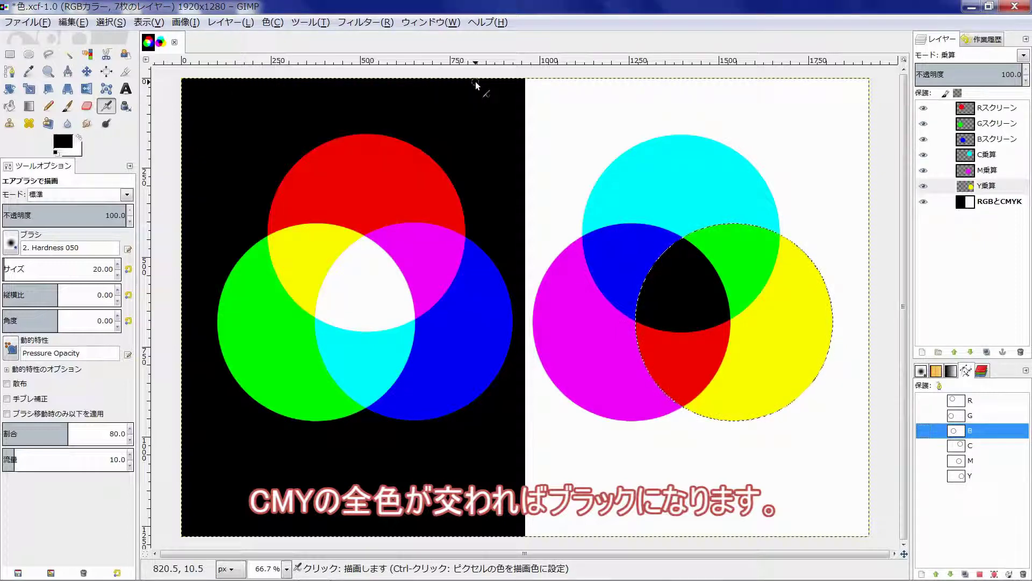
Step: Deselect the circle, show the Channels tab and make the Rスクリーン layer active
{"action": "key", "text": "ctrl+shift+a"}
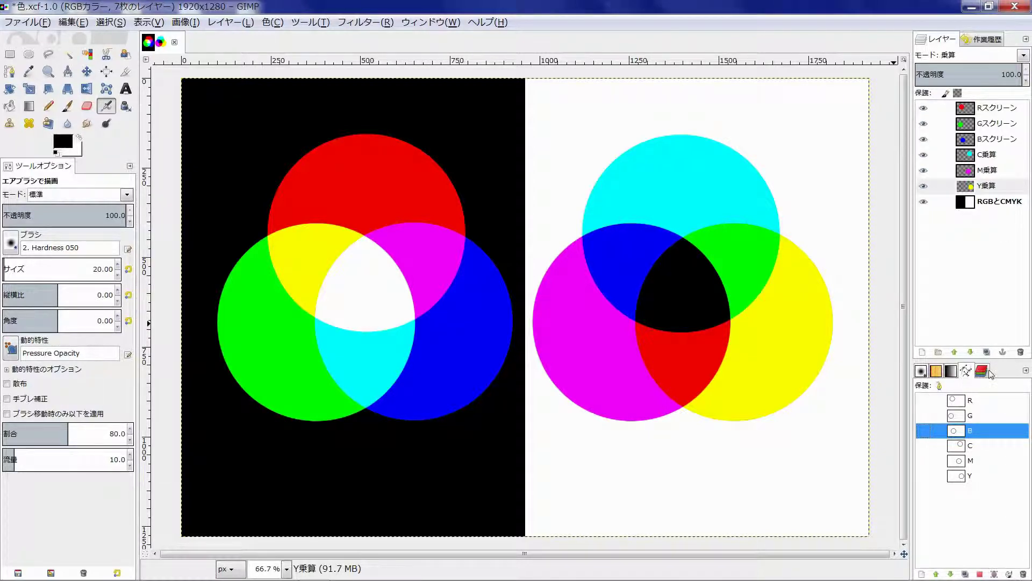
{"action": "left_click", "coordinate": [983, 372]}
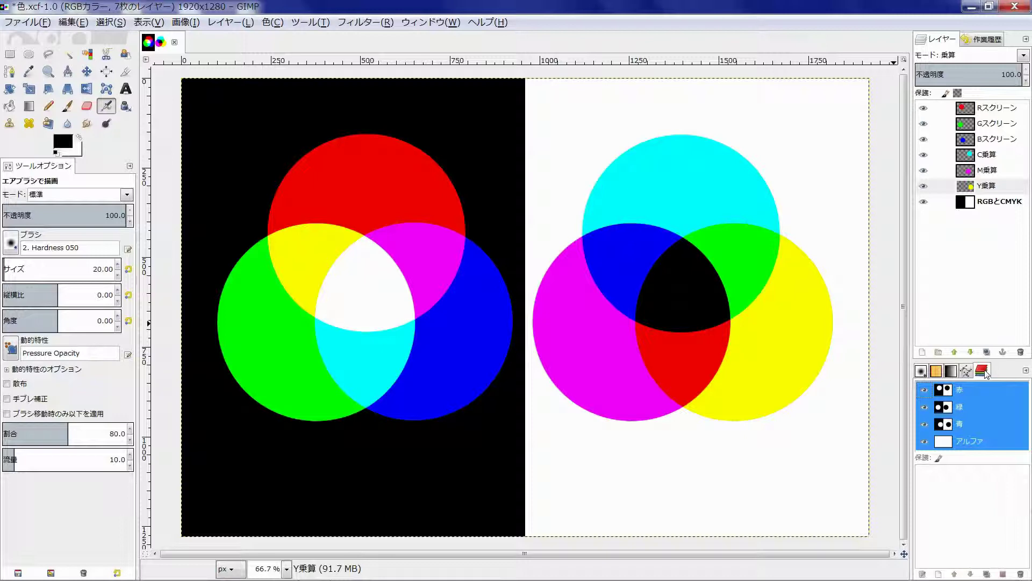
{"action": "left_click", "coordinate": [966, 112]}
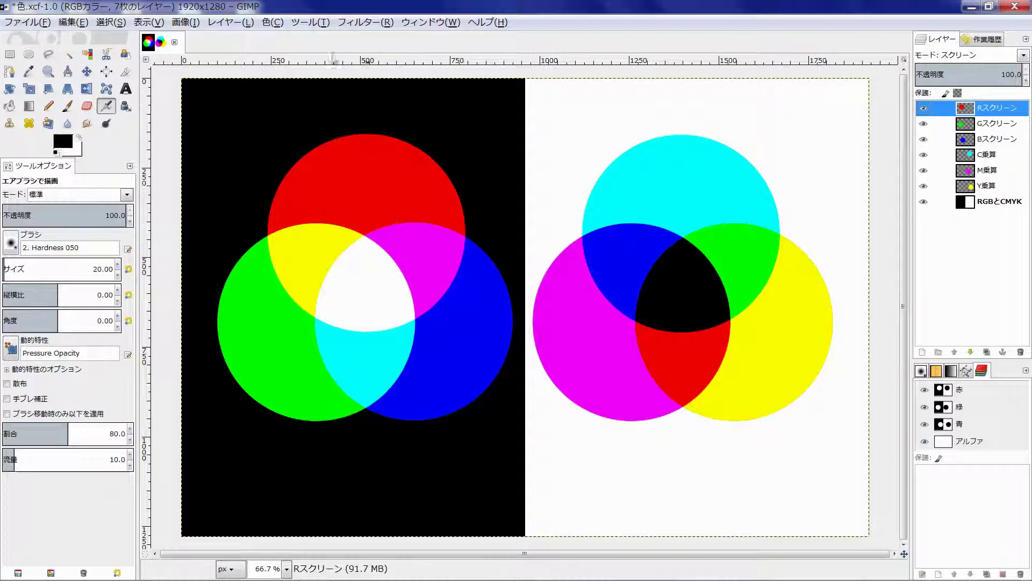
{"action": "left_click", "coordinate": [266, 24]}
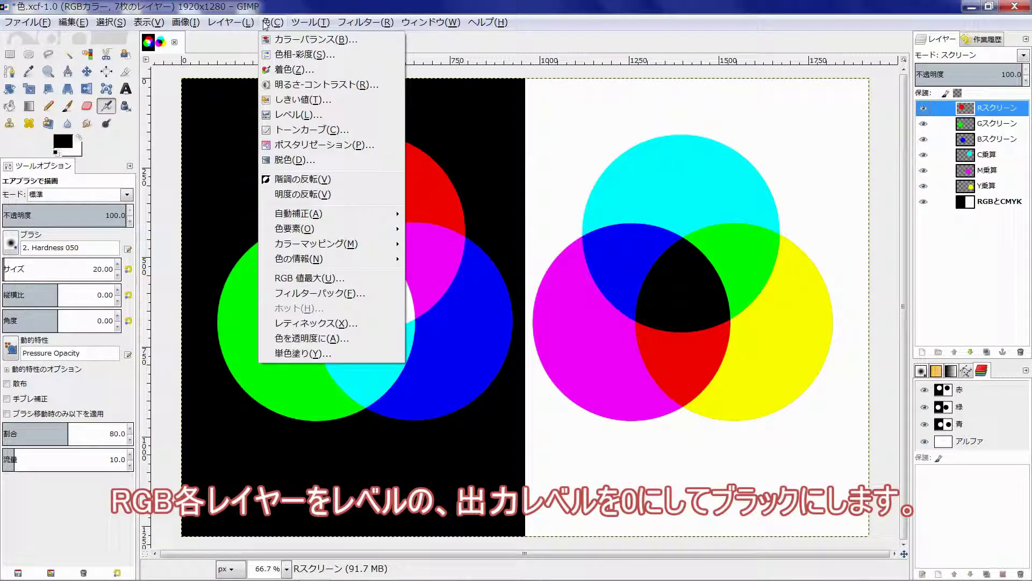
Step: Blacken the red and green circles with Levels output level 0
{"action": "left_click", "coordinate": [285, 115]}
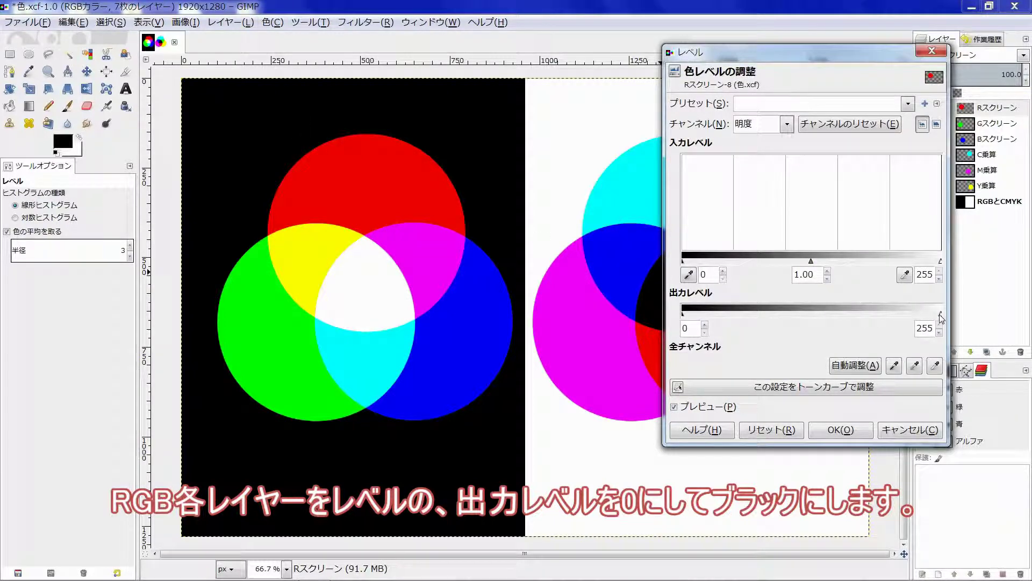
{"action": "left_click_drag", "start_coordinate": [940, 317], "coordinate": [681, 316]}
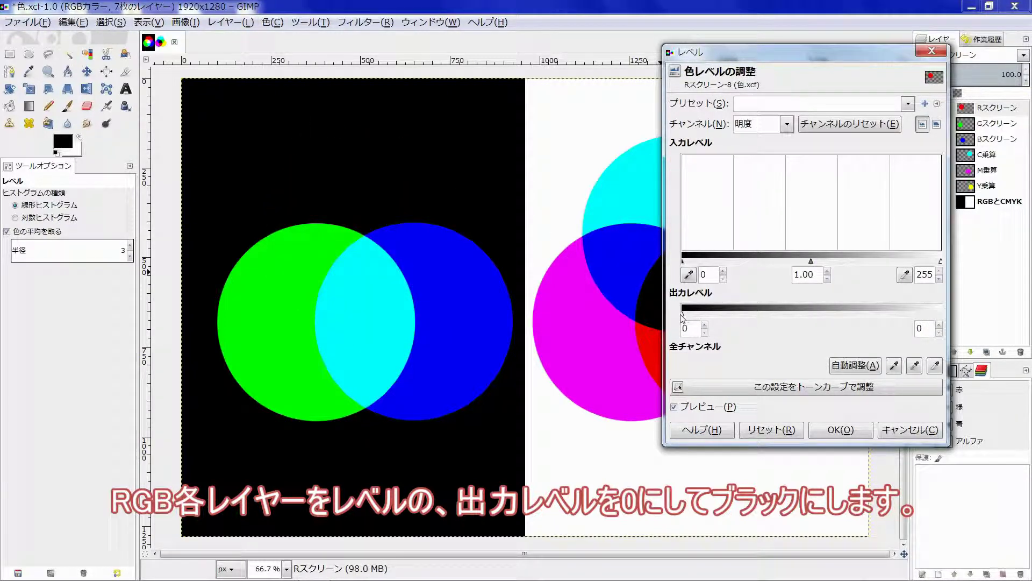
{"action": "left_click", "coordinate": [840, 430]}
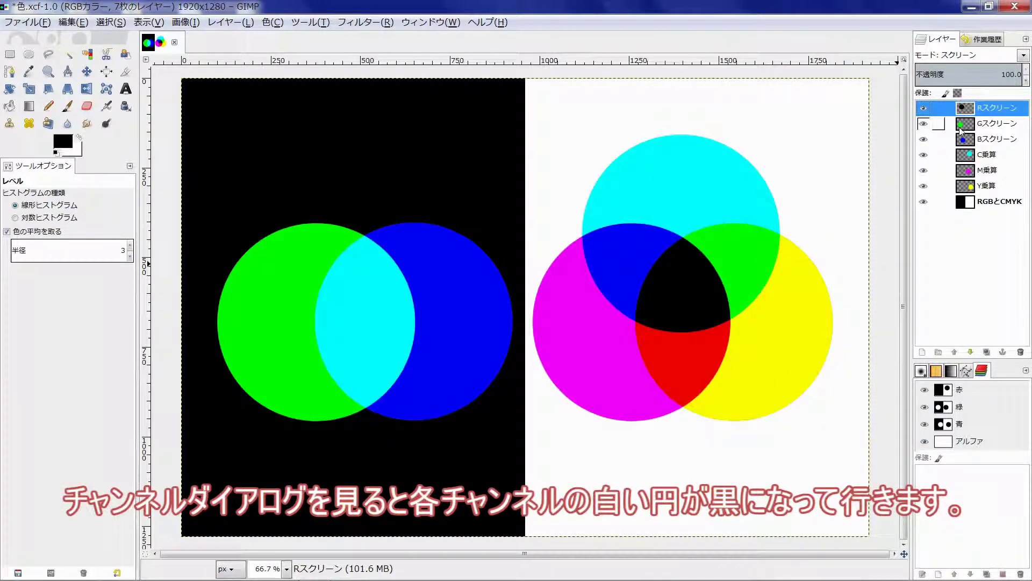
{"action": "left_click", "coordinate": [995, 123]}
{"action": "left_click", "coordinate": [763, 130]}
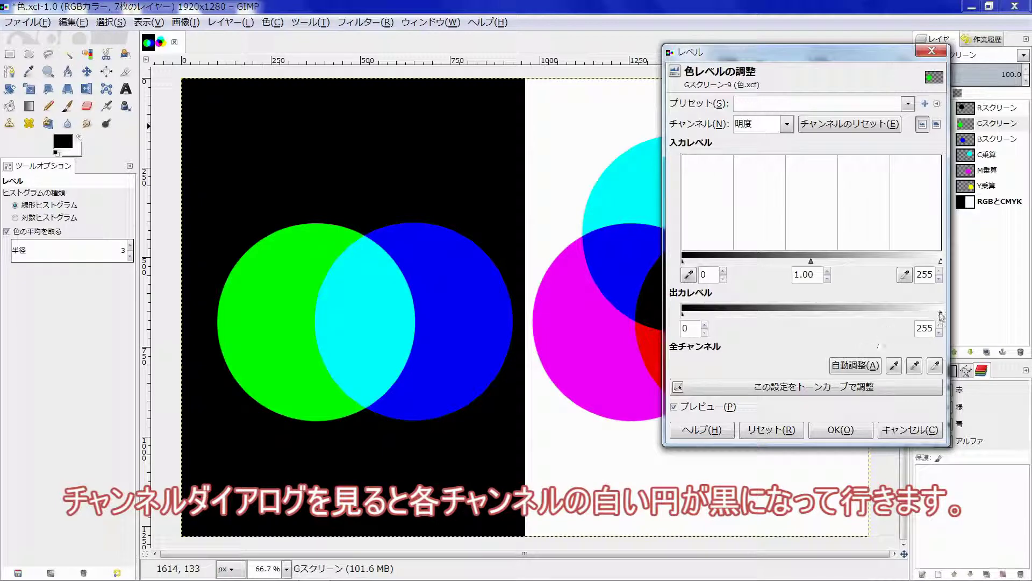
{"action": "left_click_drag", "start_coordinate": [940, 316], "coordinate": [658, 314]}
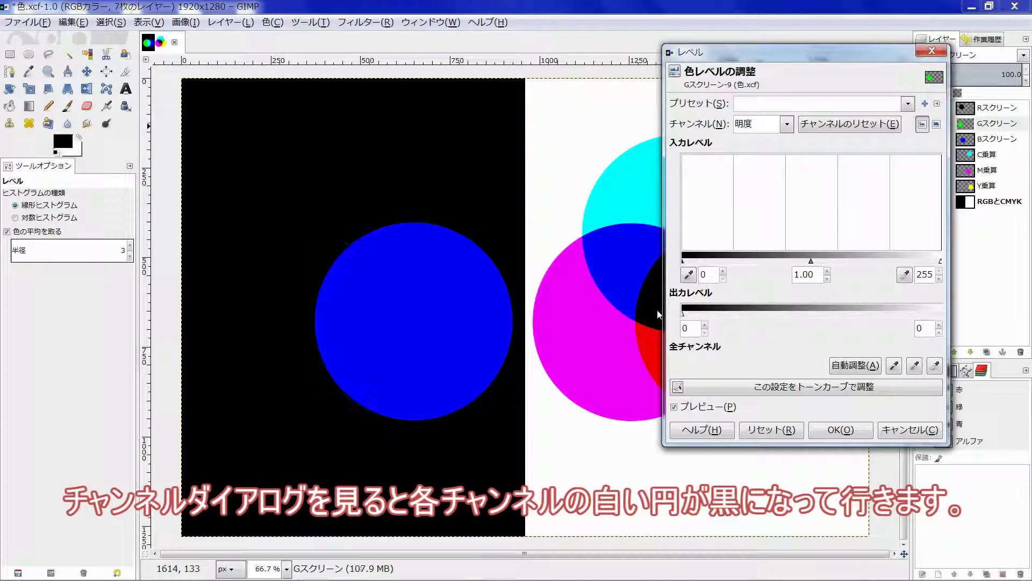
{"action": "left_click", "coordinate": [841, 430]}
Step: Blacken the blue circle with Levels output 0, then select the C乗算 layer
{"action": "left_click", "coordinate": [968, 139]}
{"action": "left_click", "coordinate": [676, 166]}
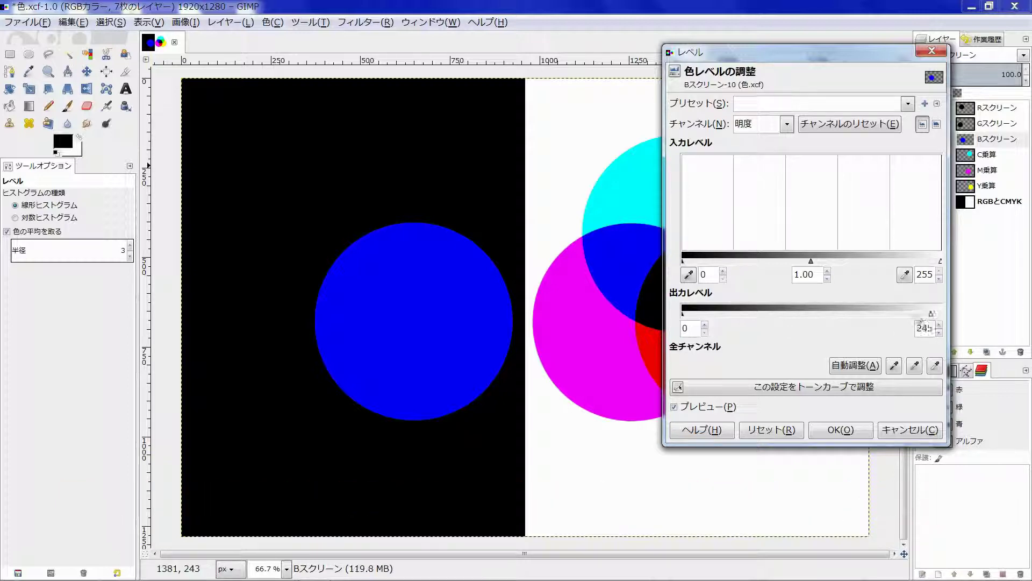
{"action": "left_click_drag", "start_coordinate": [933, 318], "coordinate": [672, 319]}
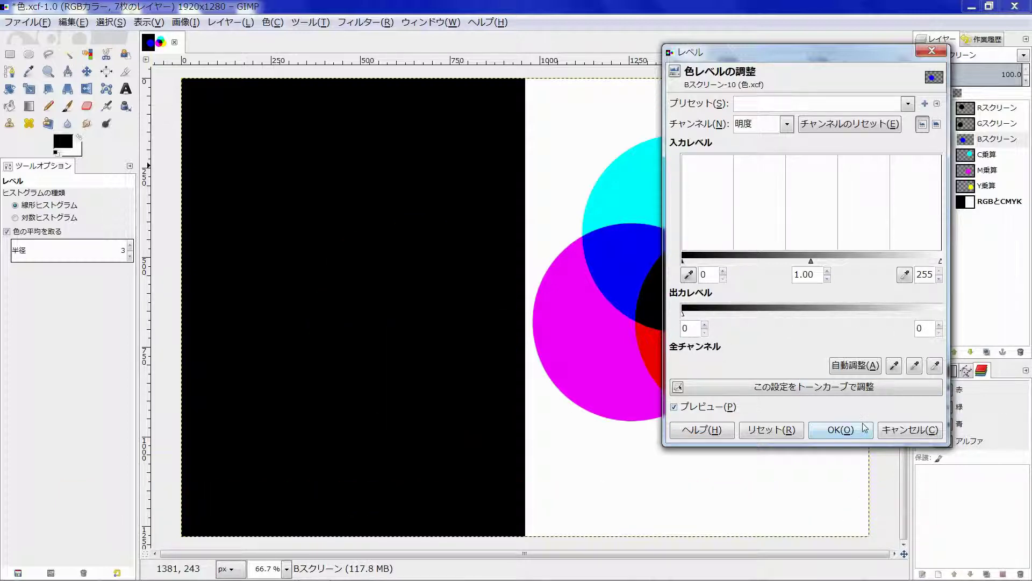
{"action": "left_click", "coordinate": [864, 427]}
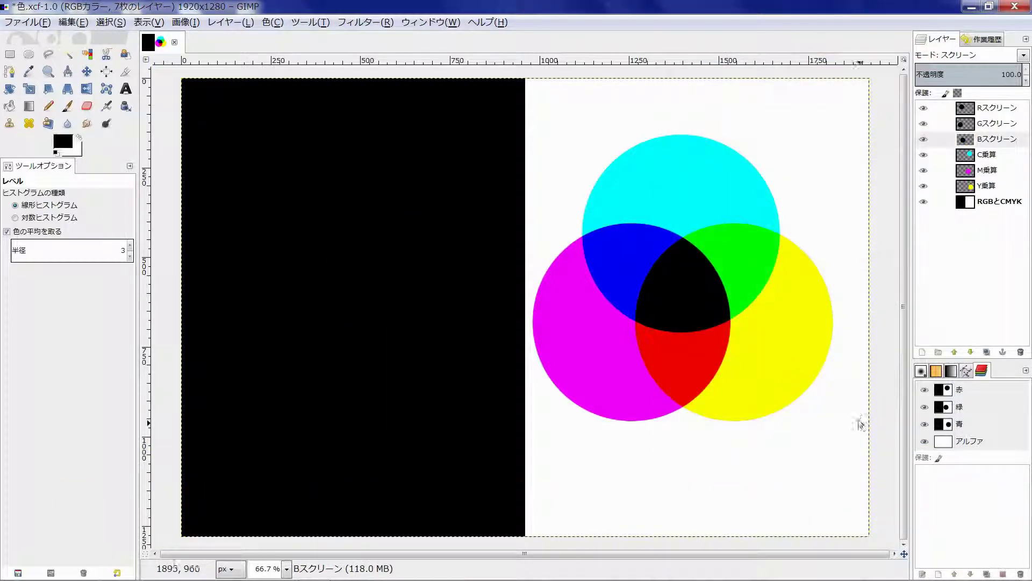
{"action": "left_click_drag", "start_coordinate": [964, 158], "coordinate": [965, 159]}
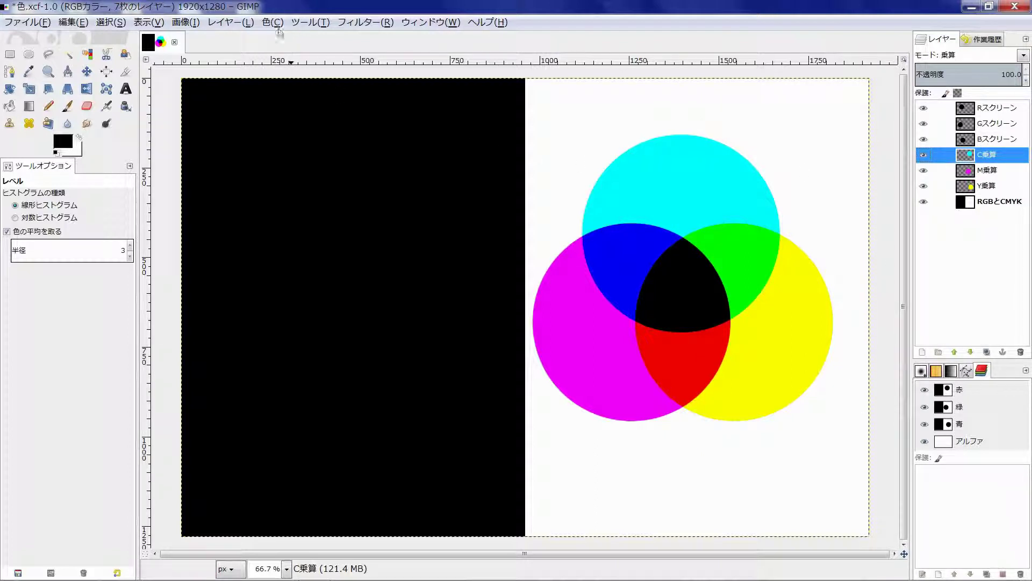
{"action": "left_click", "coordinate": [276, 24]}
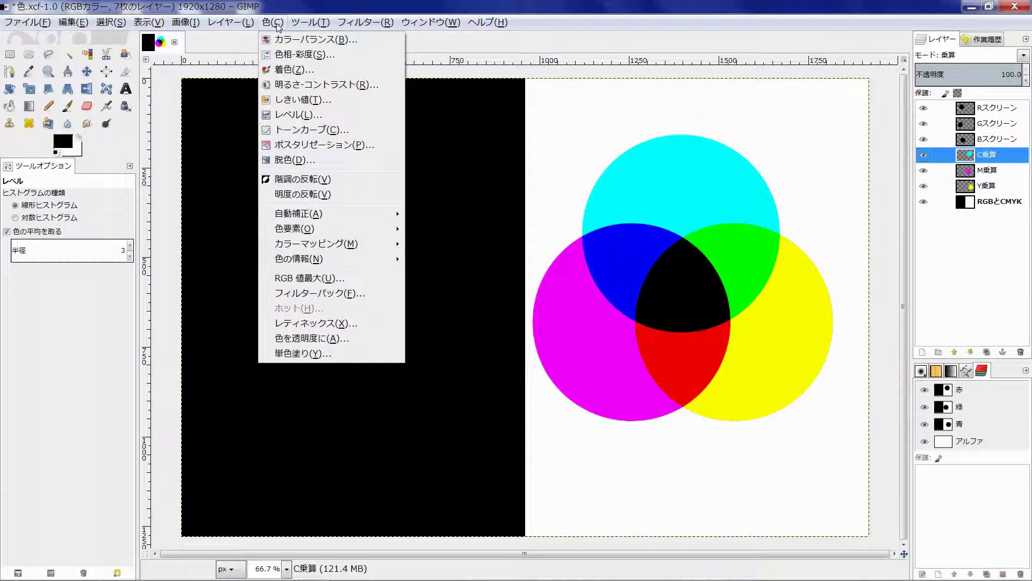
Step: Raise the Curves dark end on the C, M and Y乗算 layers so each circle turns white
{"action": "left_click", "coordinate": [291, 129]}
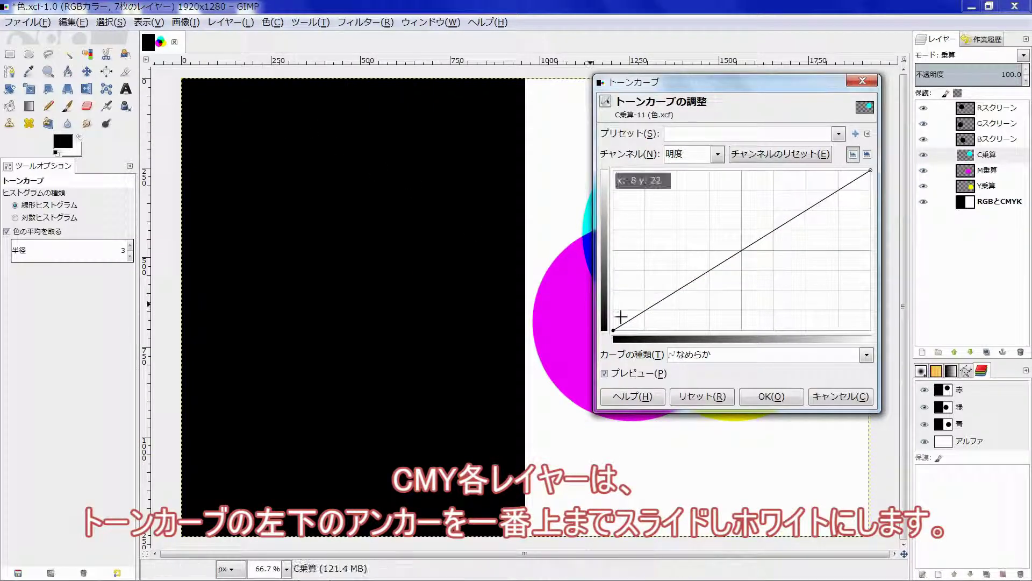
{"action": "left_click_drag", "start_coordinate": [613, 329], "coordinate": [573, 152]}
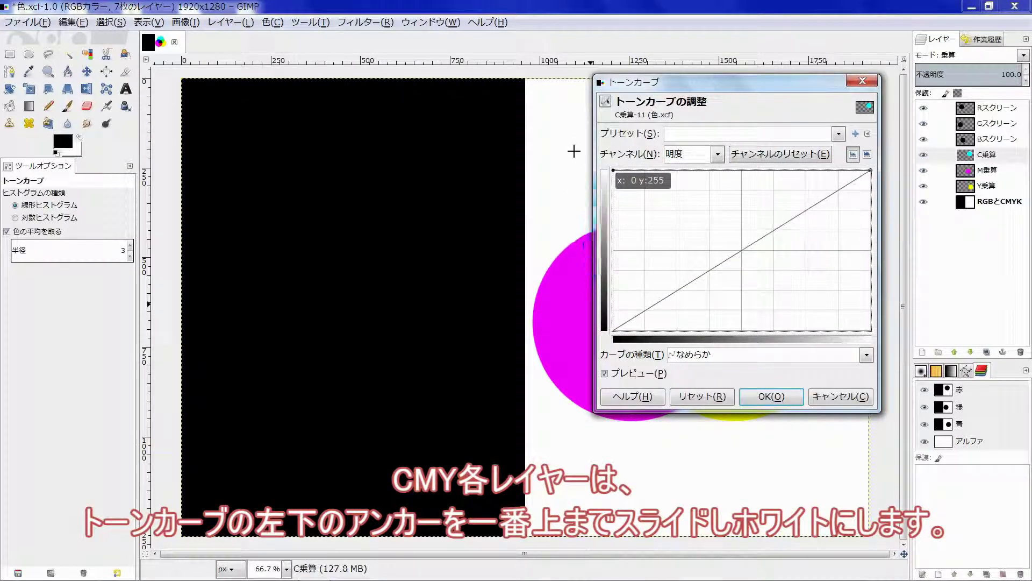
{"action": "left_click_drag", "start_coordinate": [719, 81], "coordinate": [361, 75]}
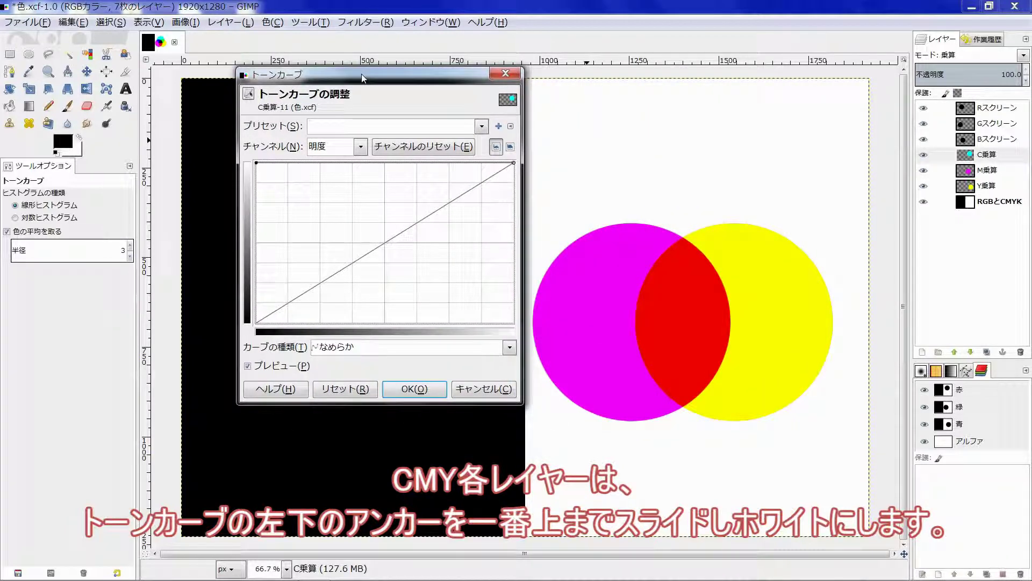
{"action": "left_click", "coordinate": [423, 394]}
{"action": "left_click", "coordinate": [971, 171]}
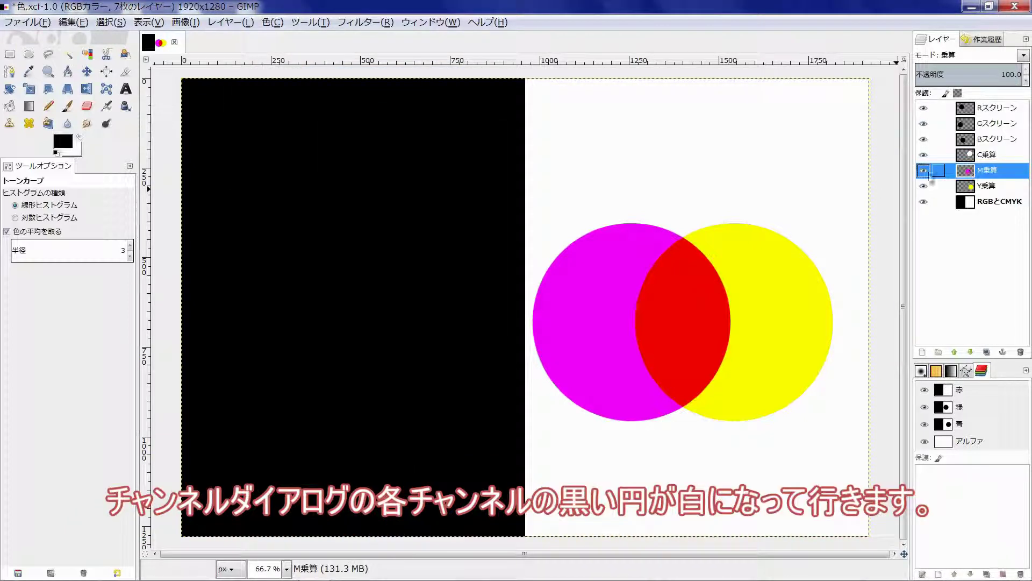
{"action": "left_click", "coordinate": [322, 198]}
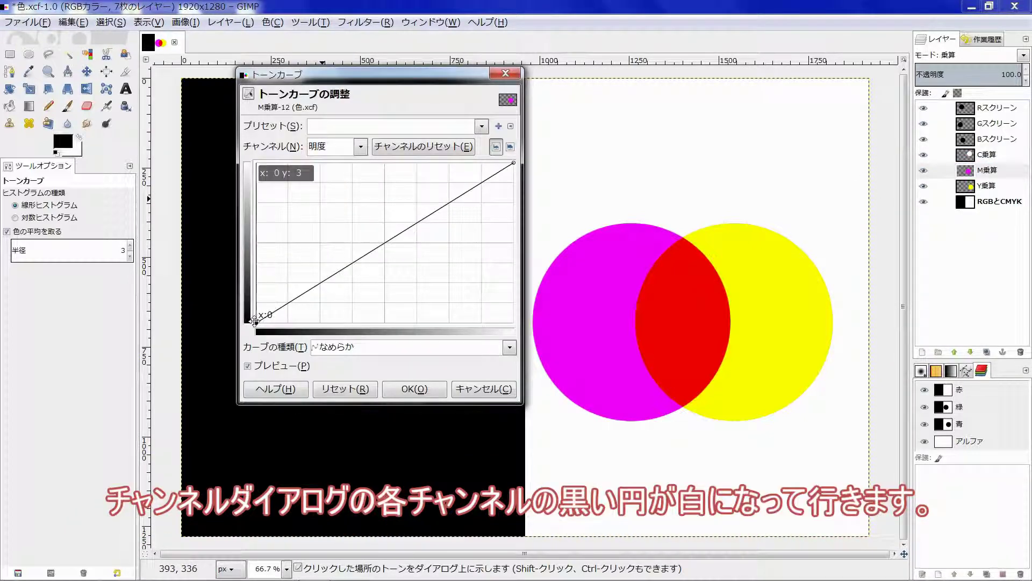
{"action": "left_click_drag", "start_coordinate": [257, 322], "coordinate": [257, 162]}
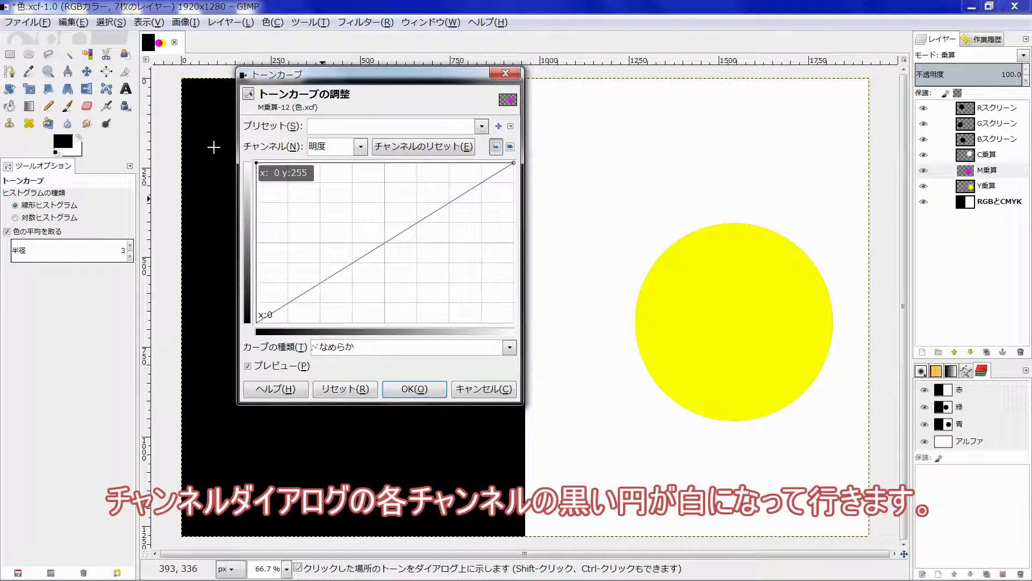
{"action": "left_click", "coordinate": [414, 389]}
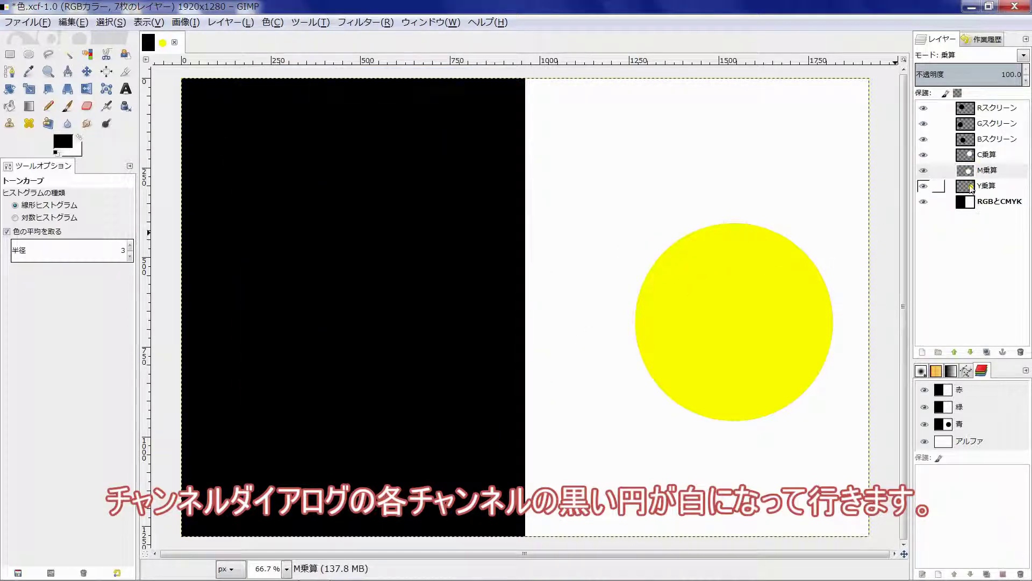
{"action": "left_click", "coordinate": [970, 186]}
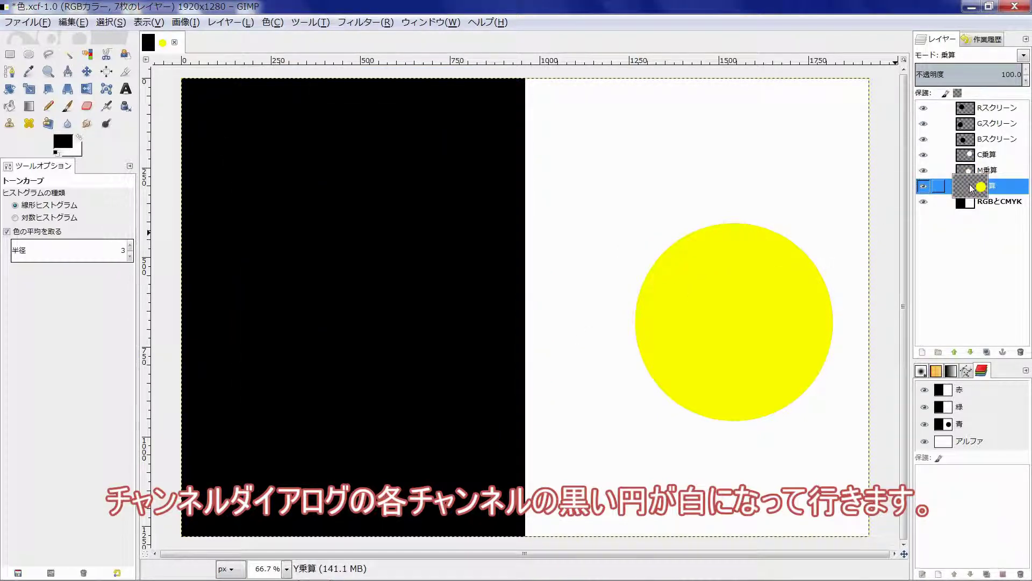
{"action": "left_click", "coordinate": [290, 205]}
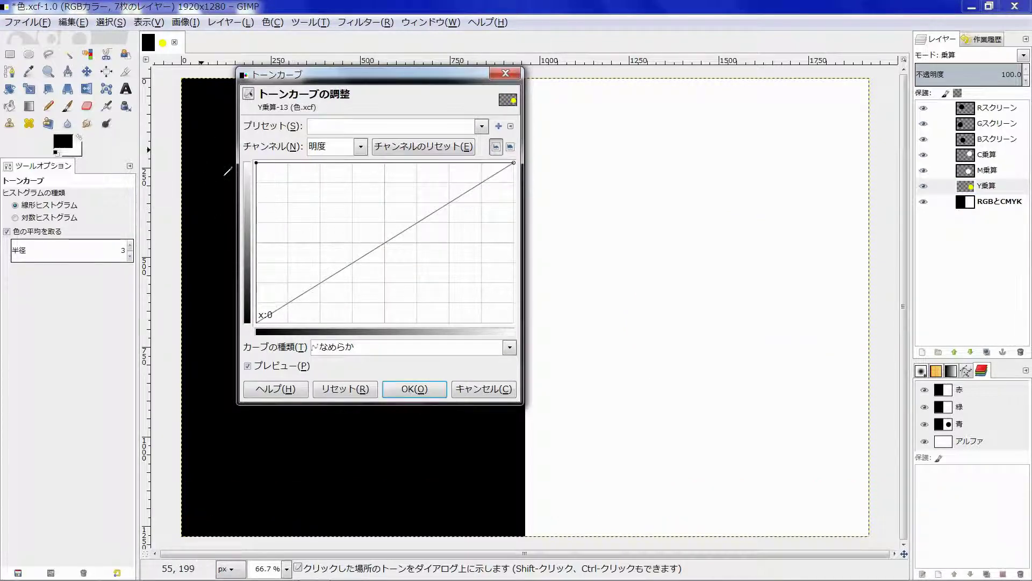
{"action": "left_click", "coordinate": [425, 386]}
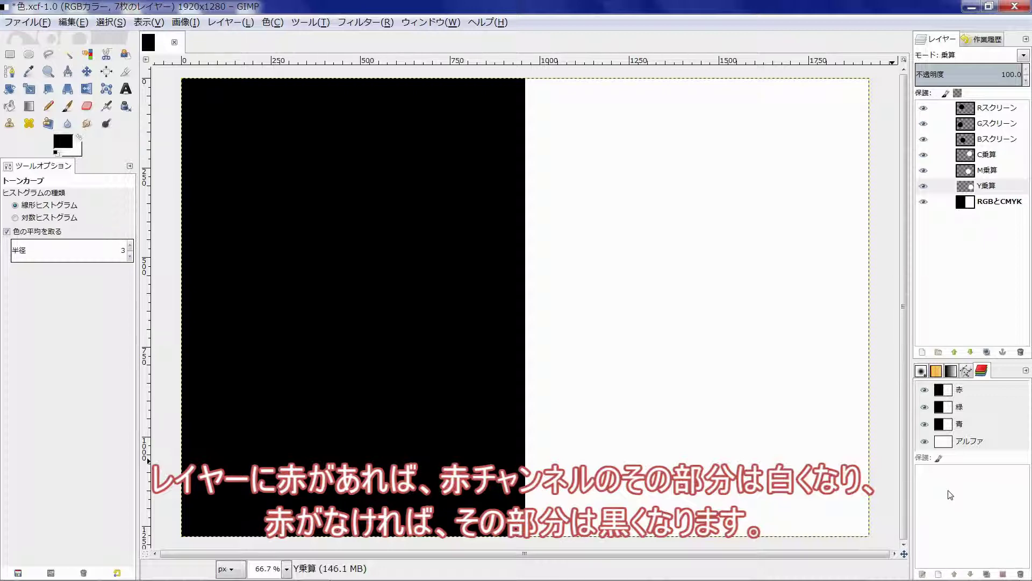
Step: On the Rスクリーン layer, set red-channel Levels output low to 255, revealing a red circle
{"action": "left_click", "coordinate": [966, 114]}
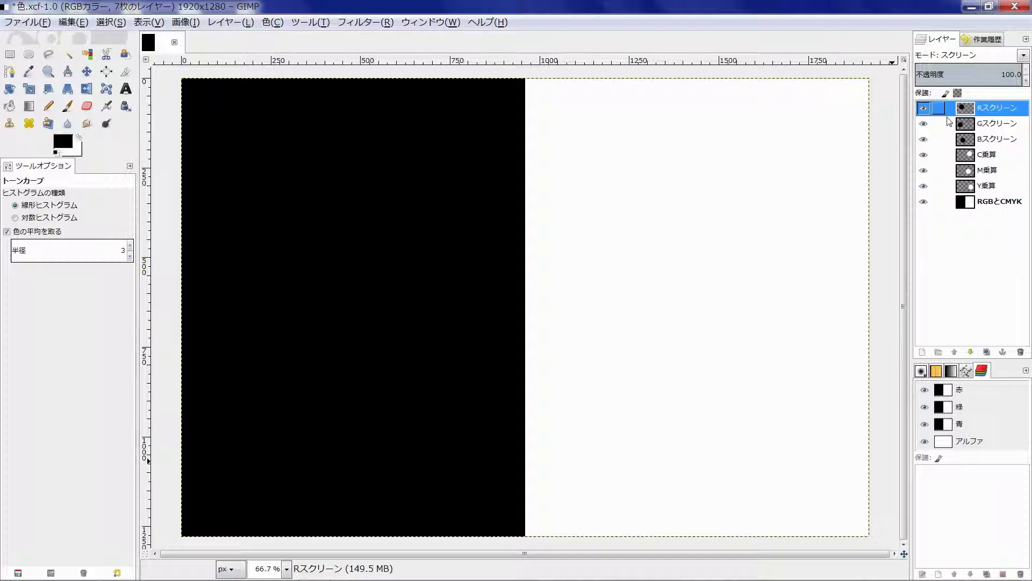
{"action": "left_click", "coordinate": [270, 23]}
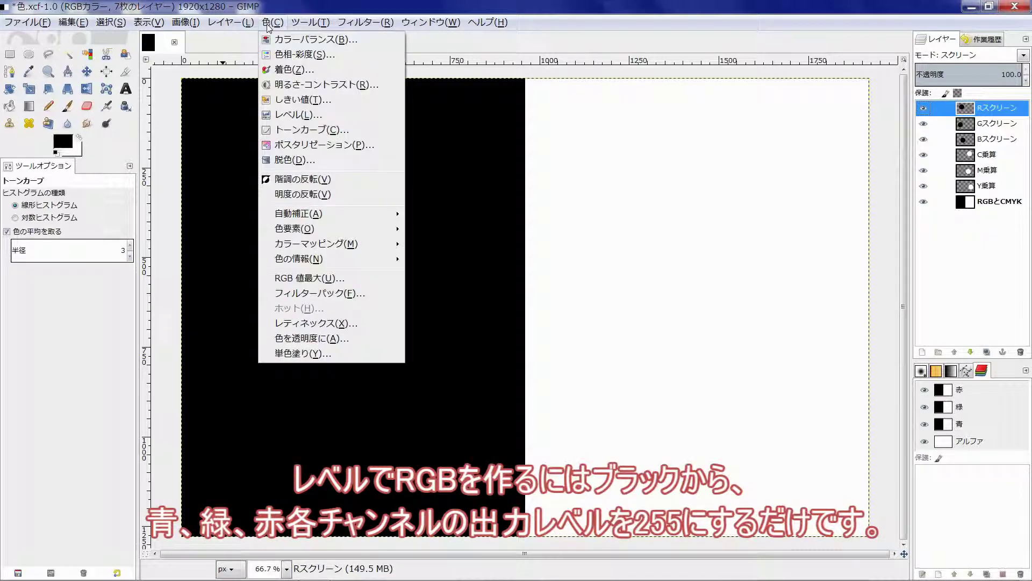
{"action": "left_click", "coordinate": [278, 114]}
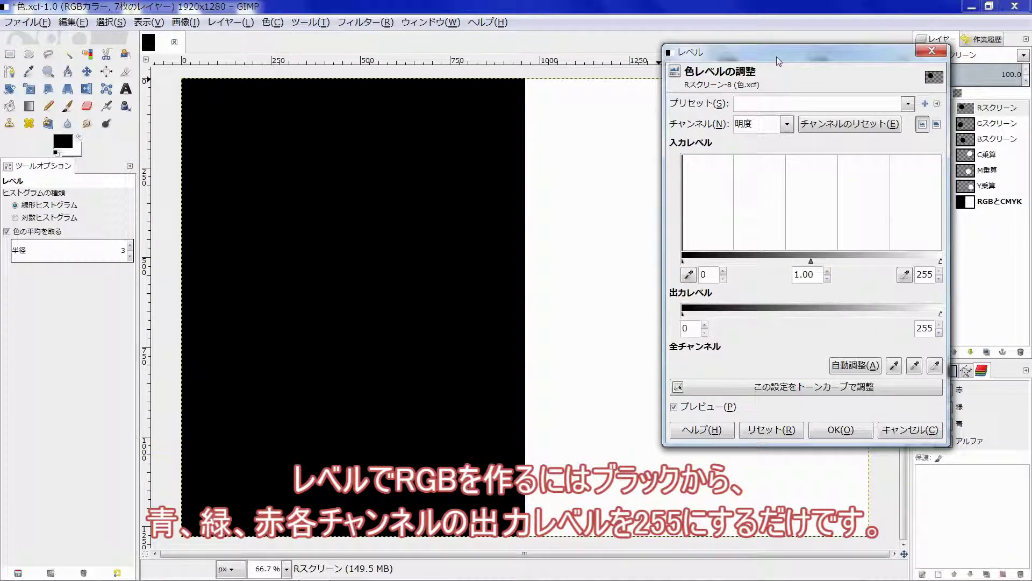
{"action": "left_click_drag", "start_coordinate": [776, 56], "coordinate": [693, 48]}
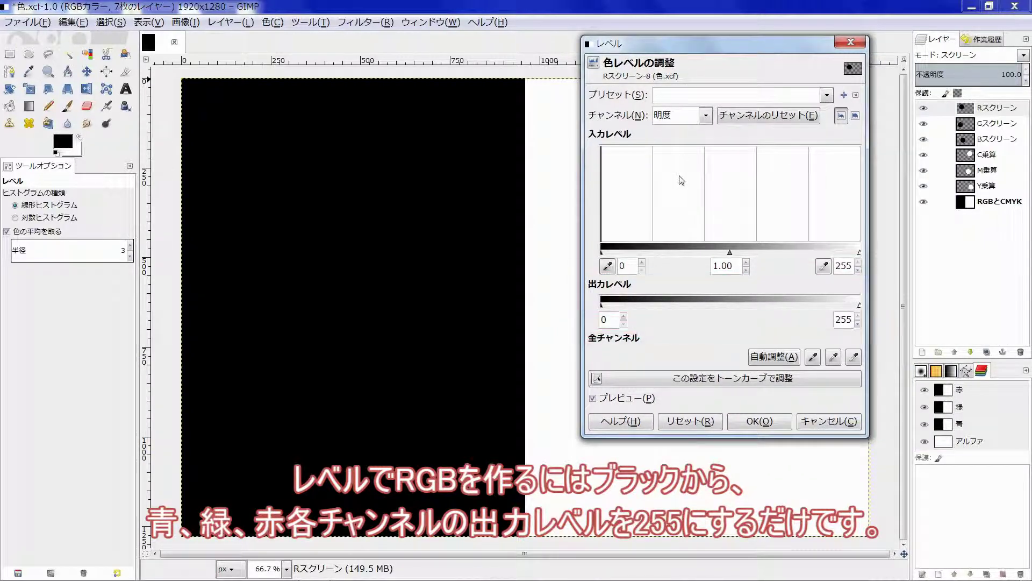
{"action": "left_click", "coordinate": [701, 120]}
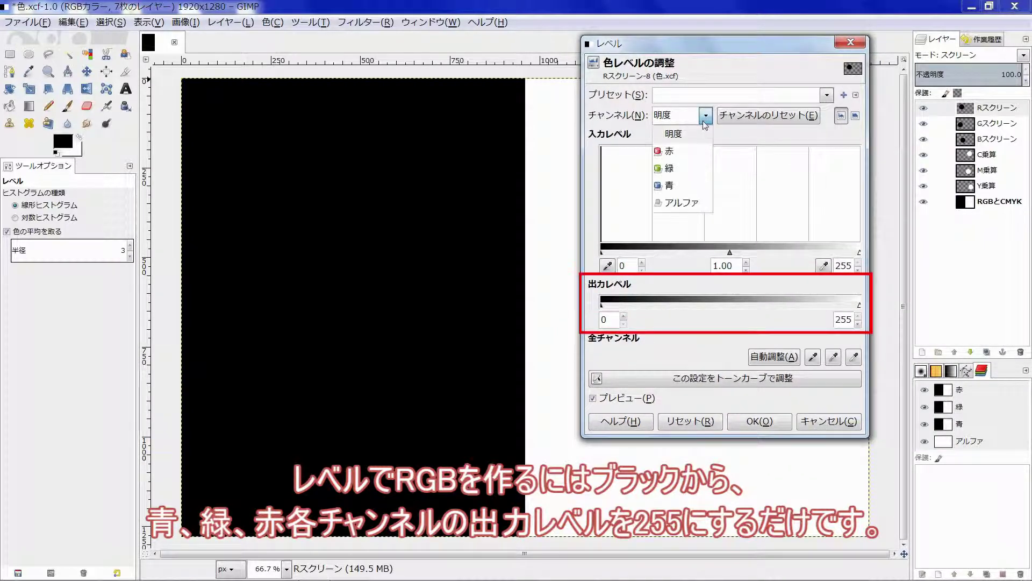
{"action": "left_click", "coordinate": [694, 150]}
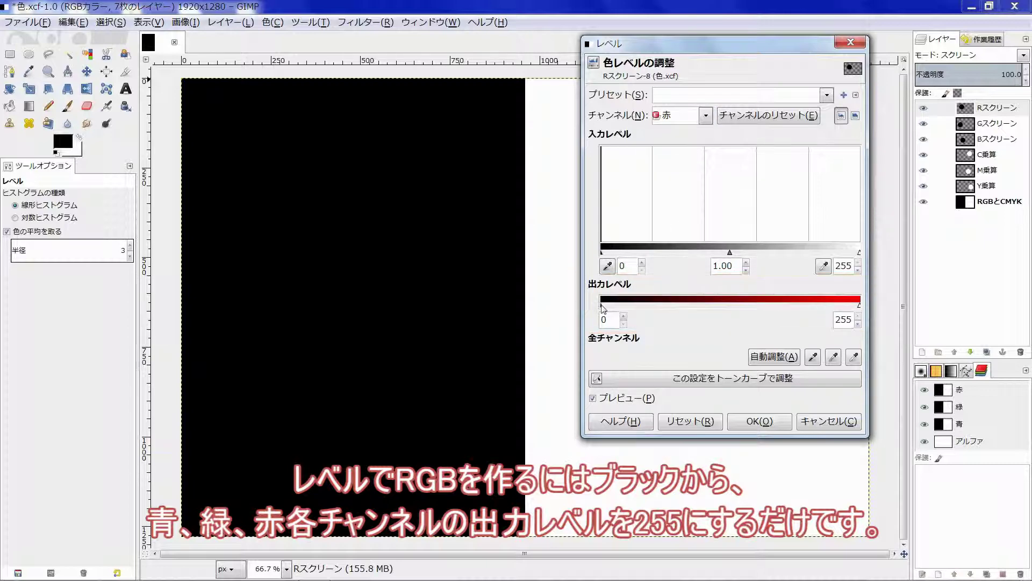
{"action": "left_click_drag", "start_coordinate": [601, 306], "coordinate": [859, 306]}
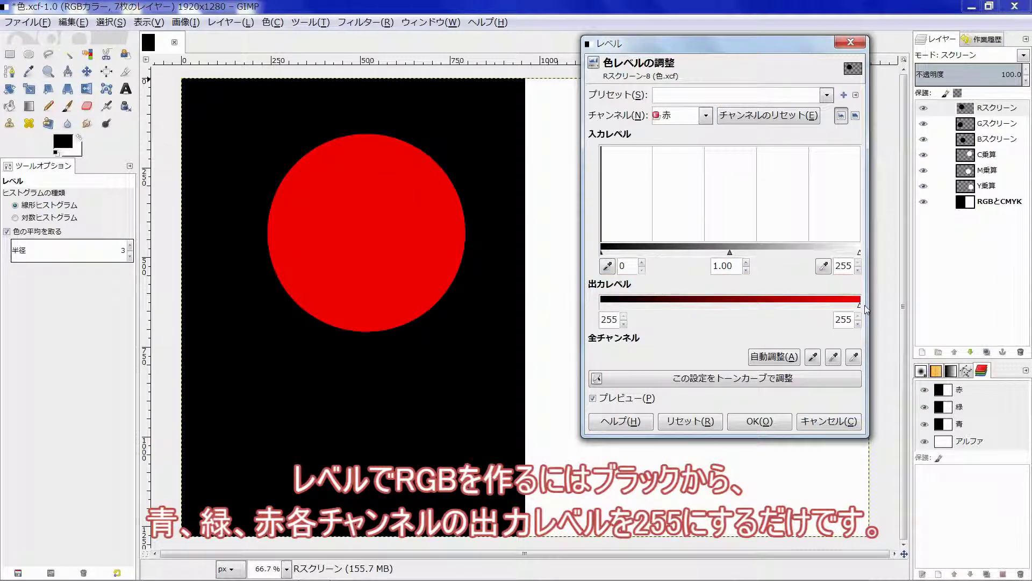
{"action": "left_click", "coordinate": [785, 417]}
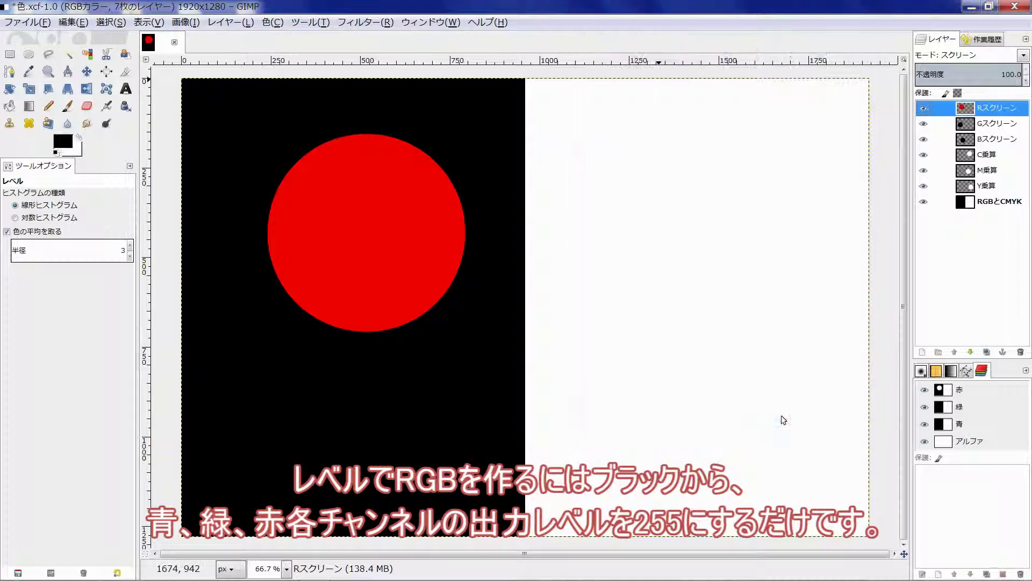
Step: On the Gスクリーン layer, set green-channel Levels output low to 255 for a green circle
{"action": "left_click", "coordinate": [964, 124]}
{"action": "key", "text": "ctrl+l"}
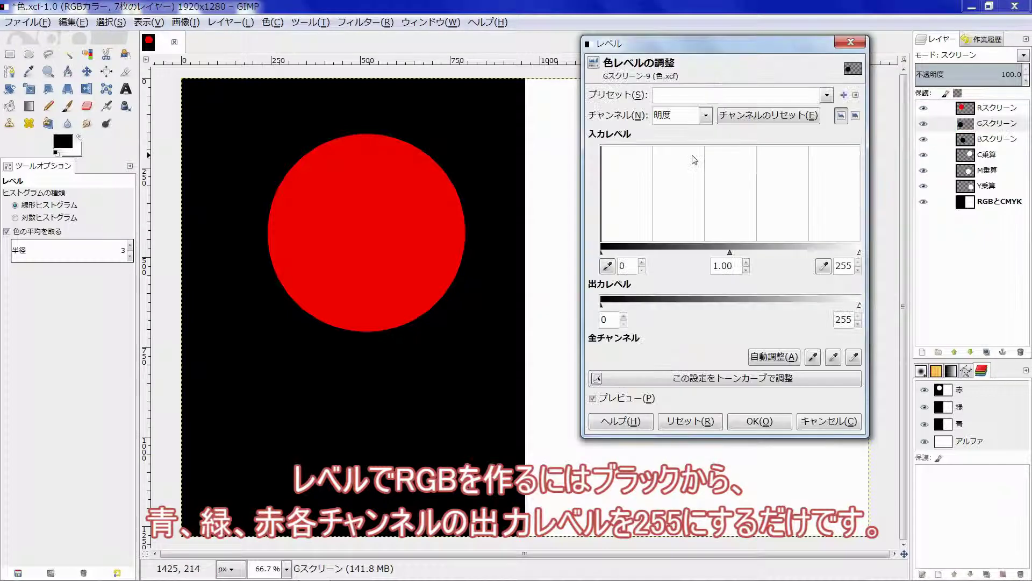
{"action": "left_click", "coordinate": [706, 116]}
{"action": "left_click", "coordinate": [694, 170]}
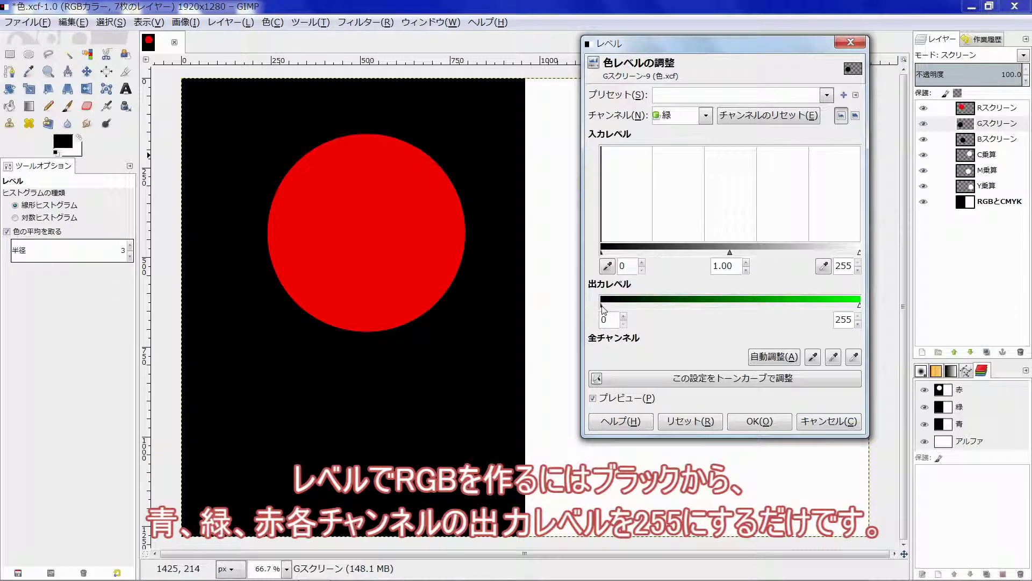
{"action": "left_click_drag", "start_coordinate": [602, 310], "coordinate": [873, 308]}
{"action": "left_click", "coordinate": [775, 423]}
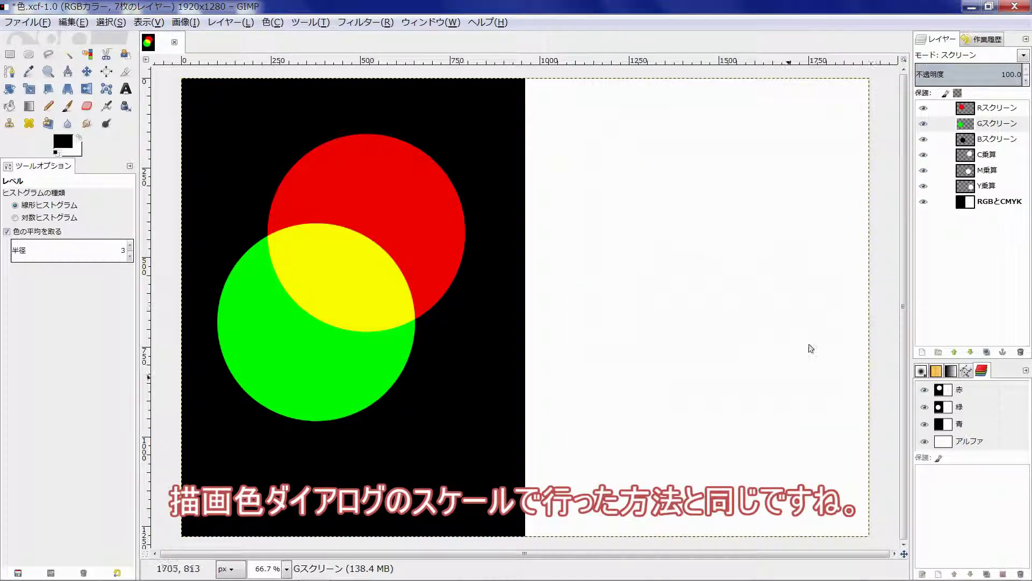
Step: On the Bスクリーン layer, set blue-channel Levels output low to 255 for a blue circle
{"action": "left_click", "coordinate": [963, 140]}
{"action": "left_click", "coordinate": [724, 152]}
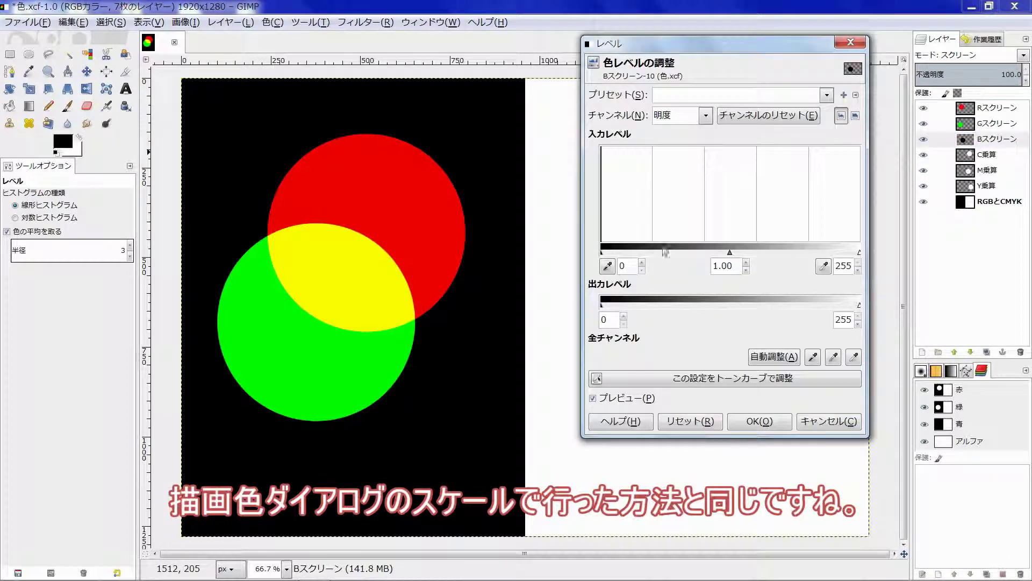
{"action": "left_click", "coordinate": [711, 114]}
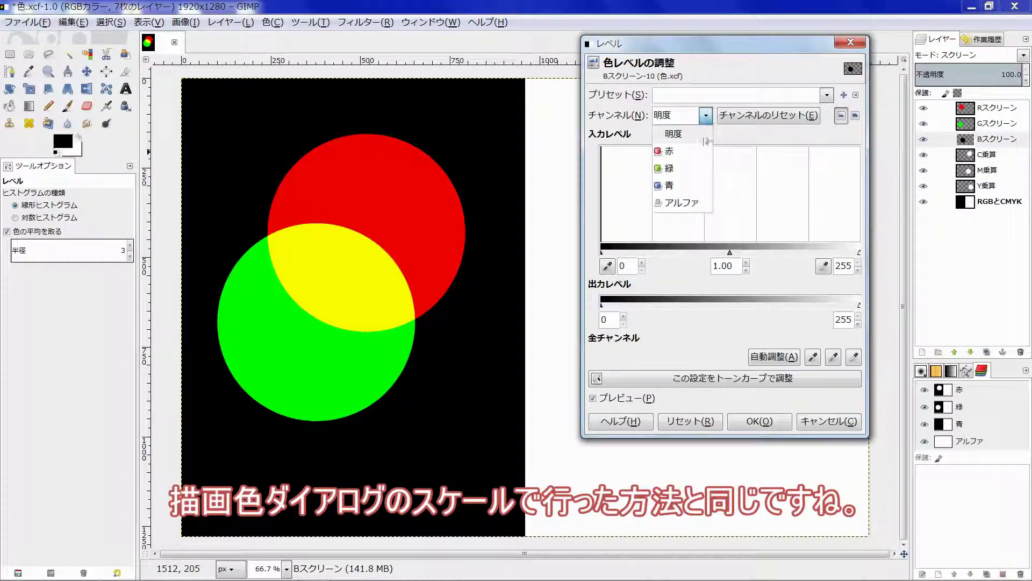
{"action": "left_click", "coordinate": [695, 187]}
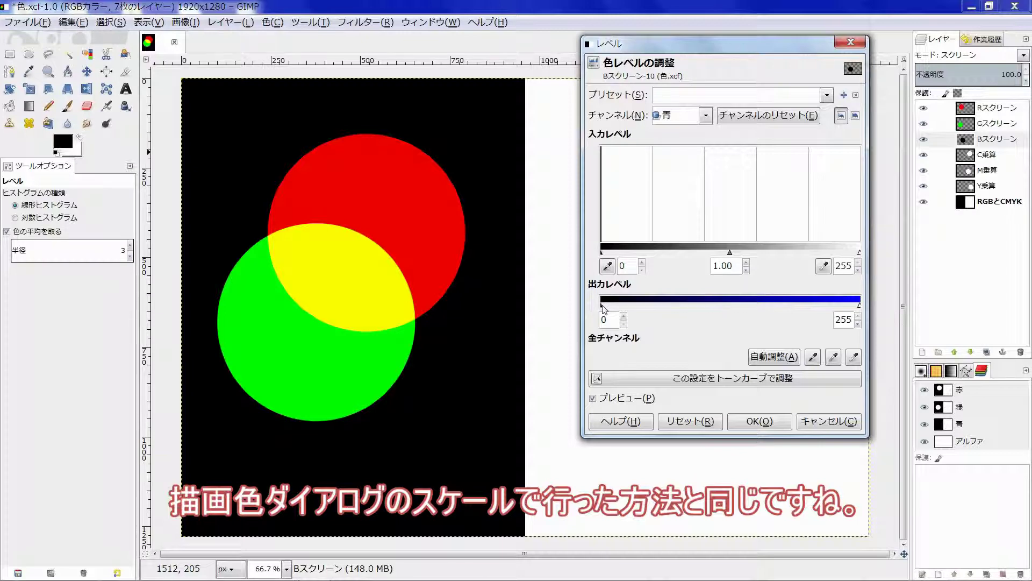
{"action": "left_click_drag", "start_coordinate": [603, 308], "coordinate": [870, 310]}
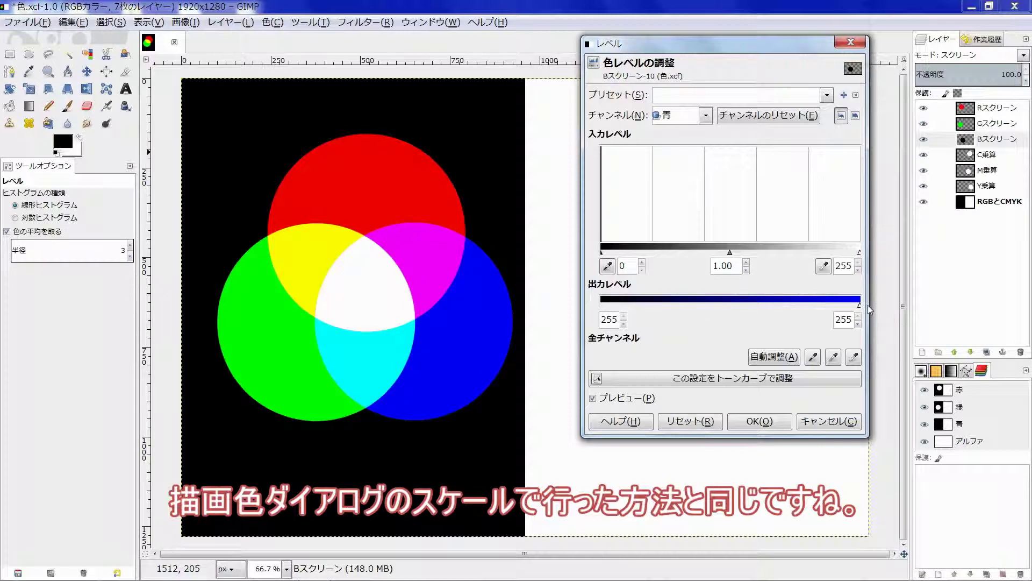
{"action": "left_click", "coordinate": [774, 421]}
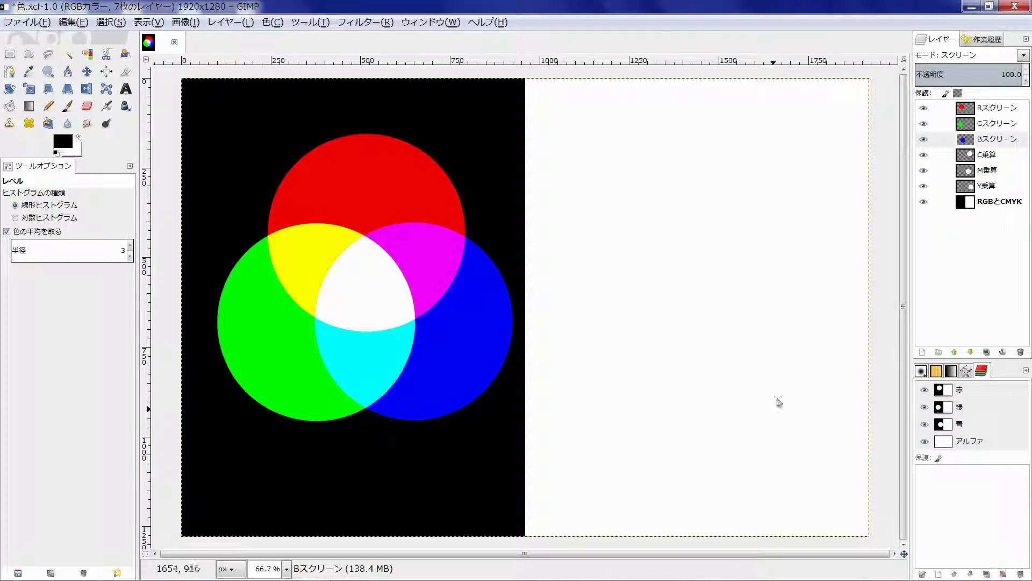
Step: Pull the C乗算 layer's red curve top end to zero, making a cyan circle
{"action": "left_click", "coordinate": [963, 156]}
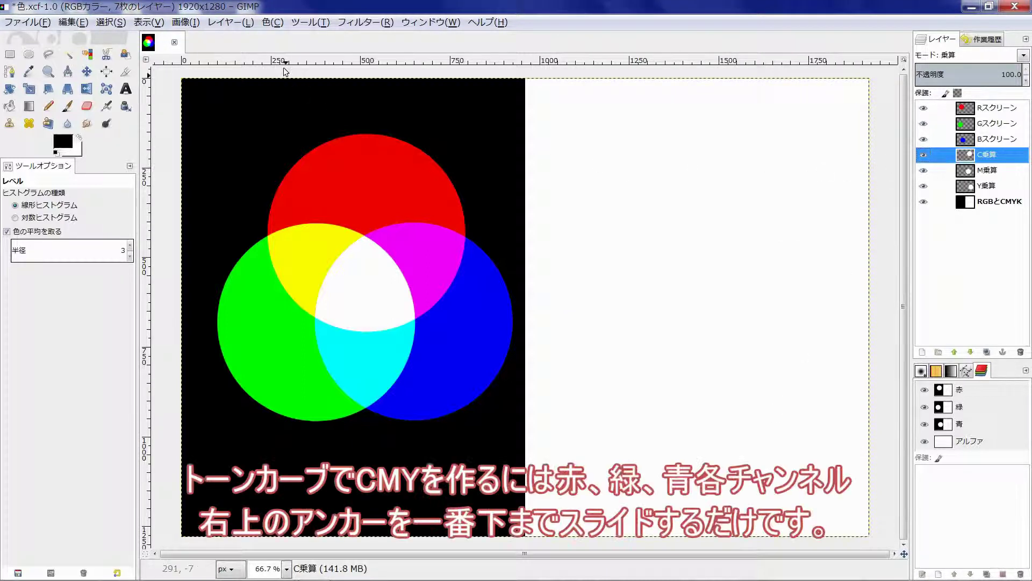
{"action": "left_click", "coordinate": [273, 22]}
{"action": "left_click", "coordinate": [277, 130]}
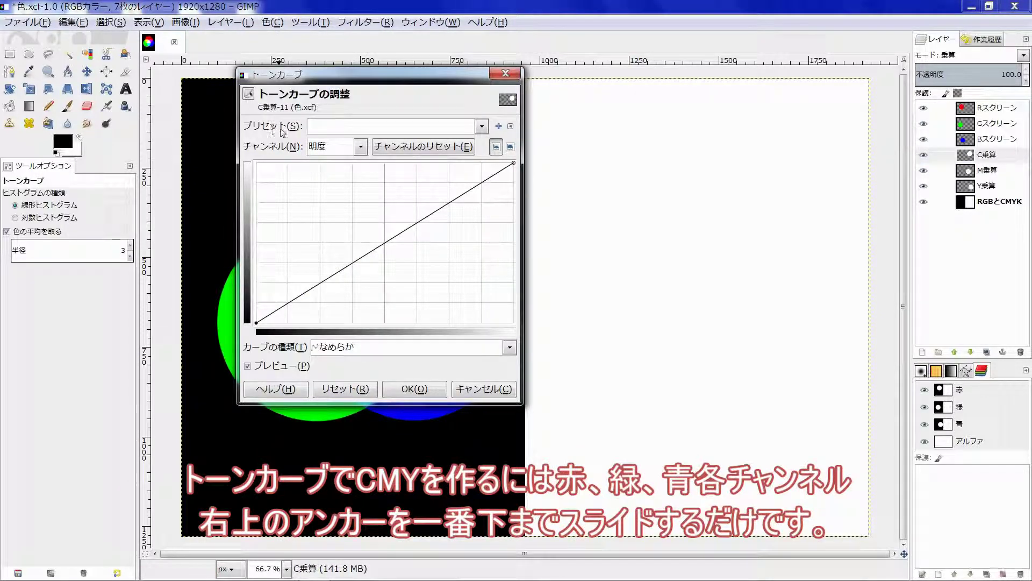
{"action": "left_click", "coordinate": [359, 149]}
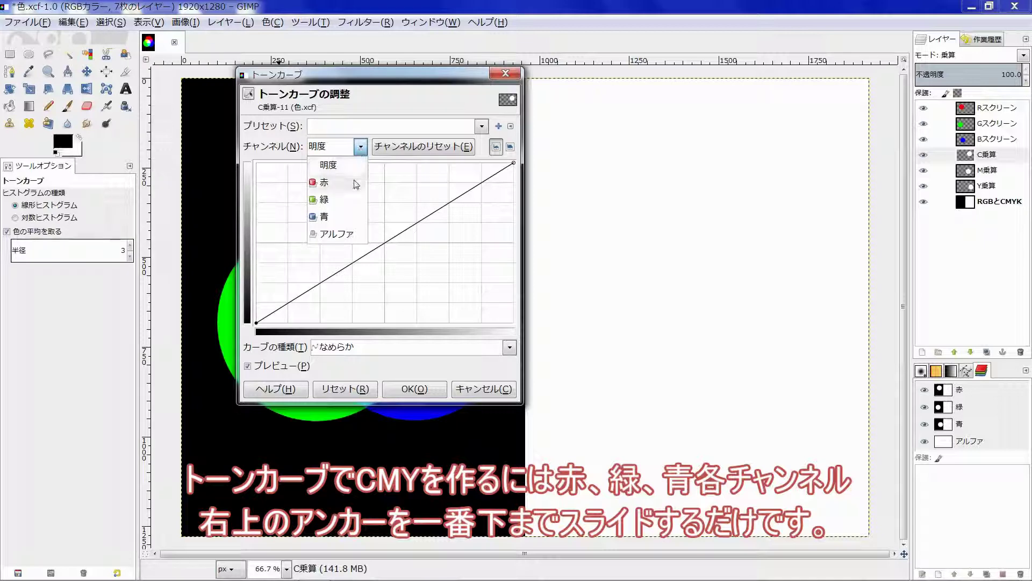
{"action": "left_click", "coordinate": [329, 185]}
{"action": "left_click_drag", "start_coordinate": [513, 163], "coordinate": [558, 323]}
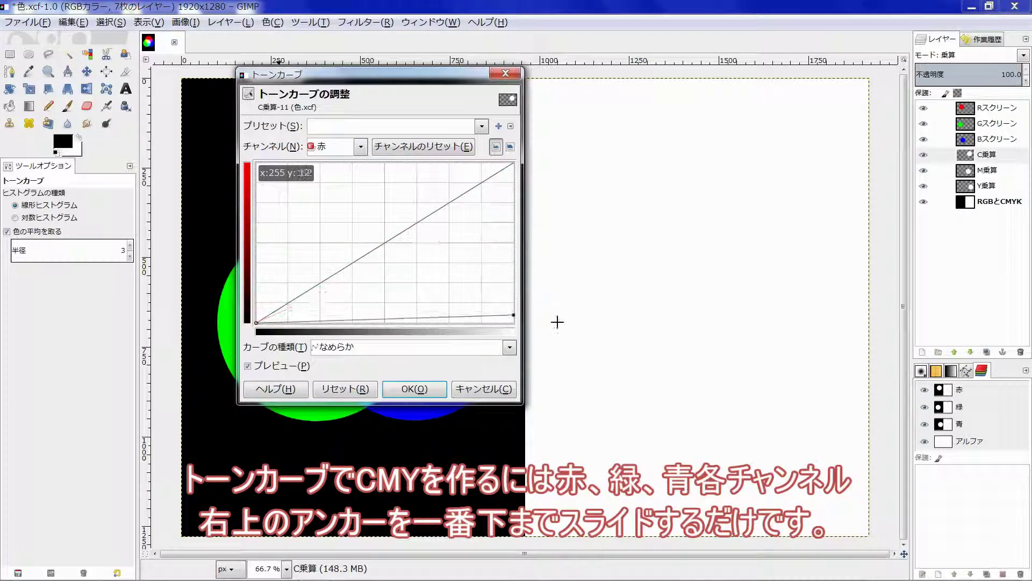
{"action": "left_click", "coordinate": [414, 389]}
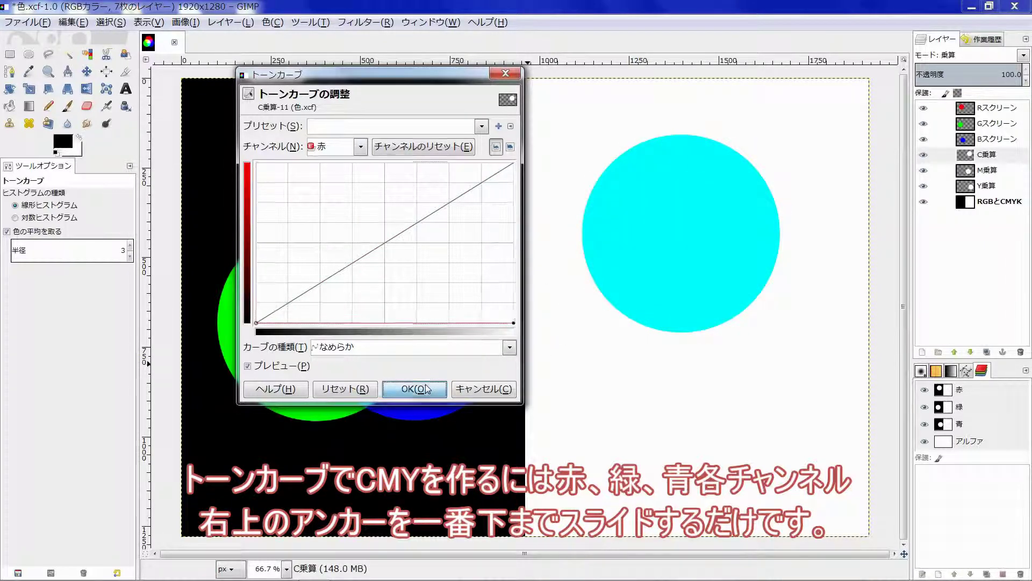
Step: Pull the M乗算 layer's green curve top end to zero, adding a magenta circle
{"action": "left_click", "coordinate": [968, 171]}
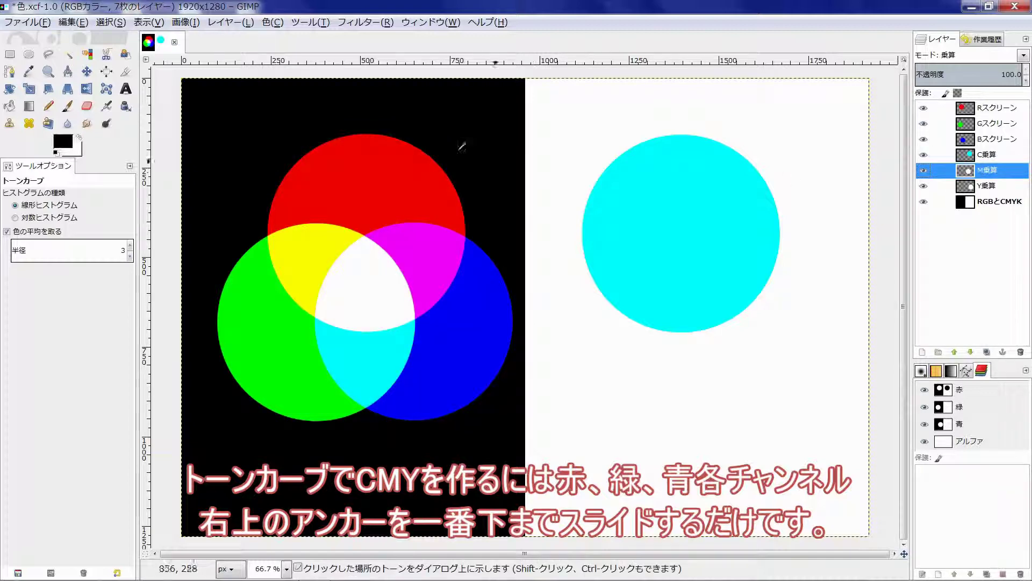
{"action": "left_click", "coordinate": [278, 82]}
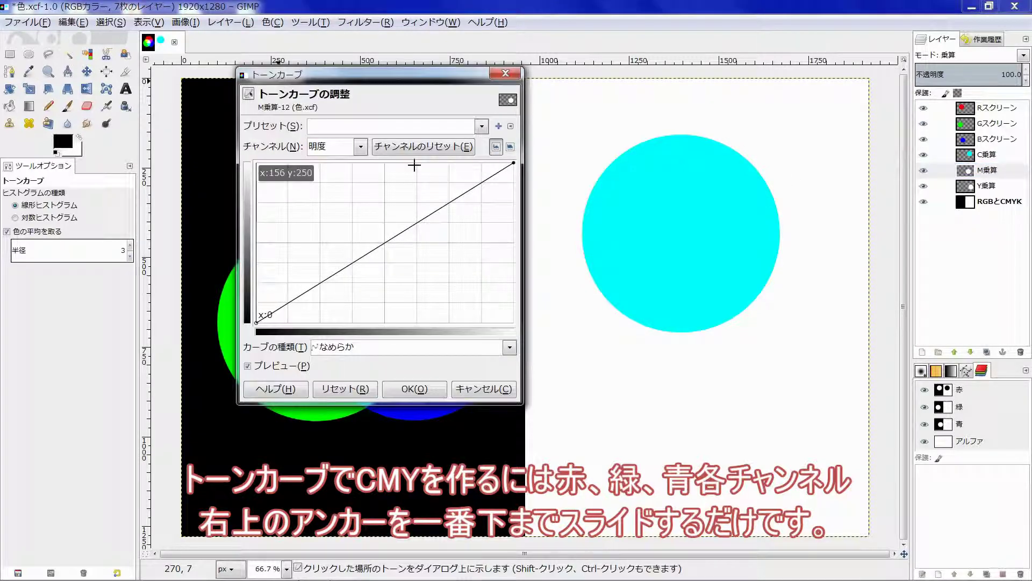
{"action": "left_click", "coordinate": [349, 151]}
{"action": "left_click", "coordinate": [328, 200]}
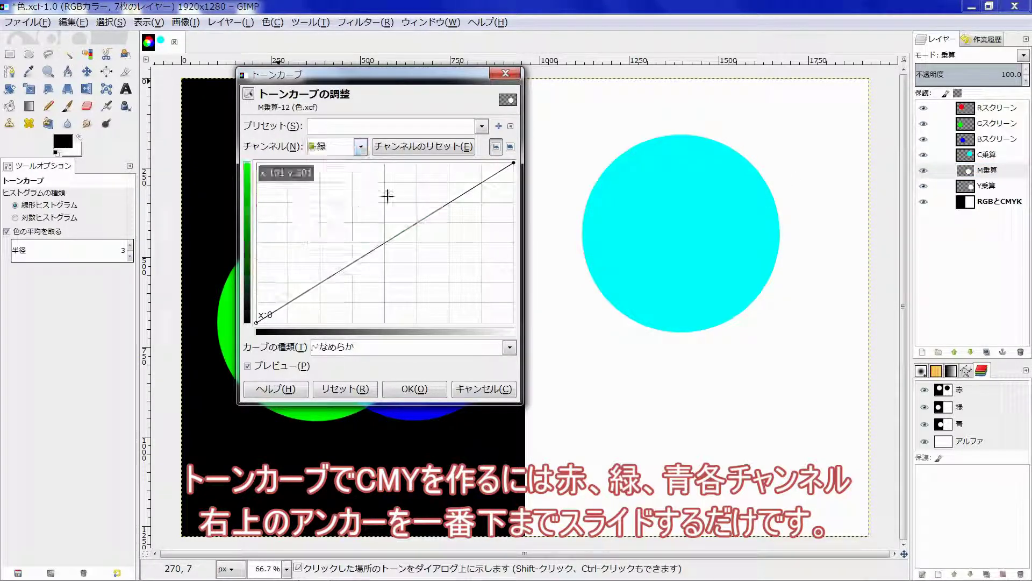
{"action": "left_click_drag", "start_coordinate": [507, 170], "coordinate": [514, 322]}
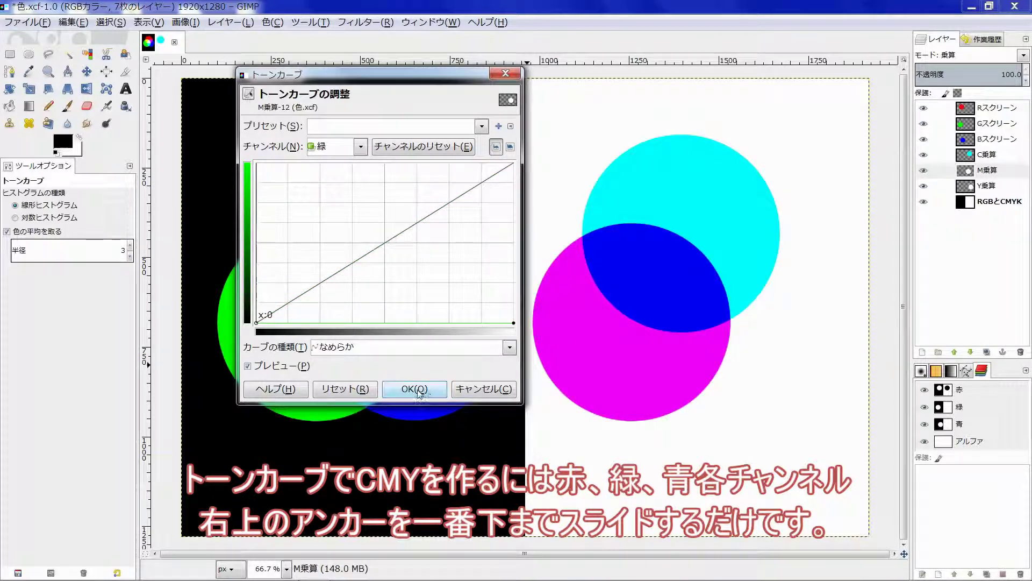
{"action": "left_click", "coordinate": [419, 387]}
Step: Pull the Y乗算 layer's blue curve top end to zero, making its circle yellow
{"action": "left_click", "coordinate": [973, 186]}
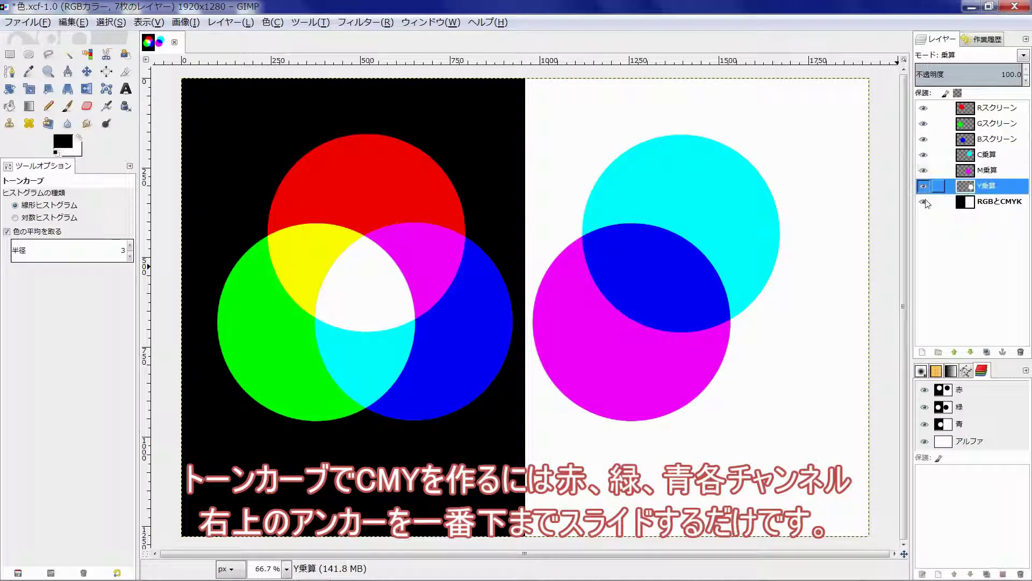
{"action": "left_click", "coordinate": [308, 155]}
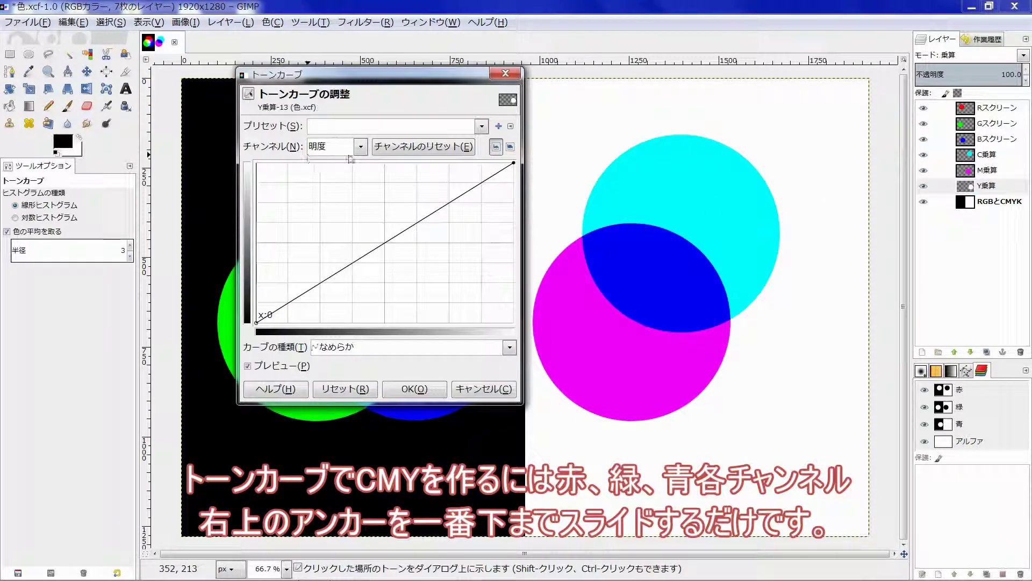
{"action": "left_click", "coordinate": [359, 146]}
{"action": "left_click", "coordinate": [347, 215]}
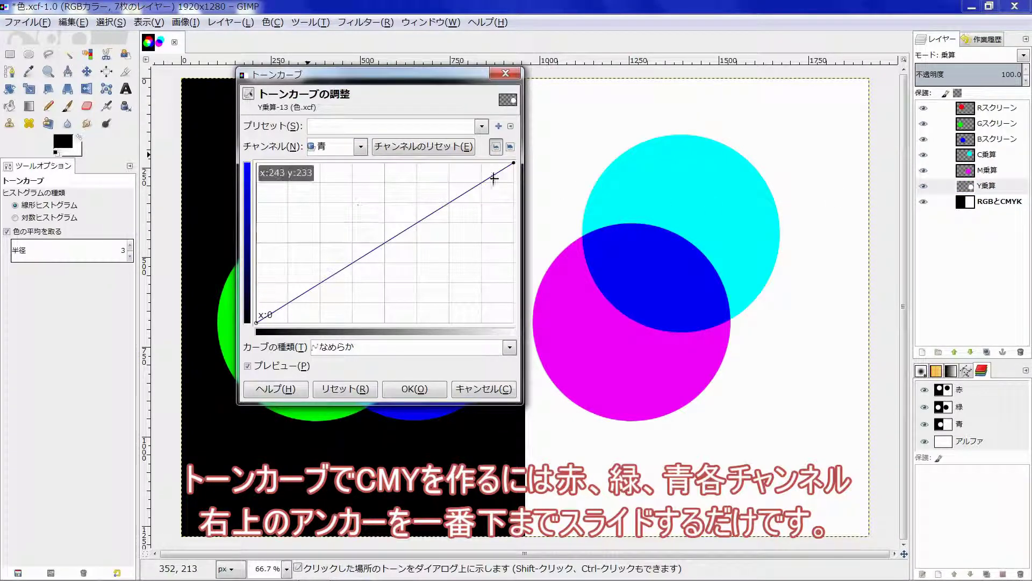
{"action": "left_click_drag", "start_coordinate": [511, 164], "coordinate": [534, 339]}
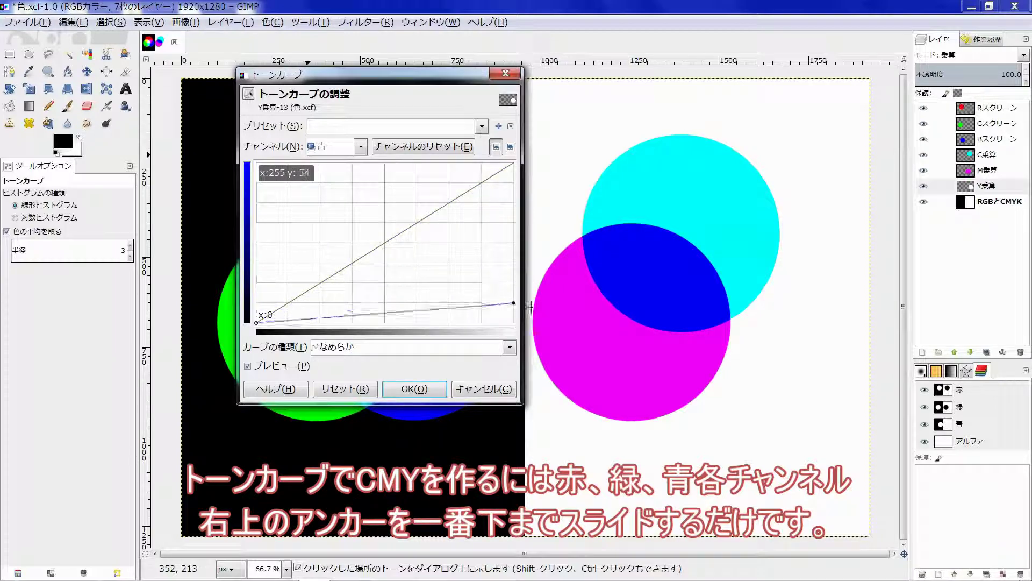
{"action": "left_click", "coordinate": [407, 389]}
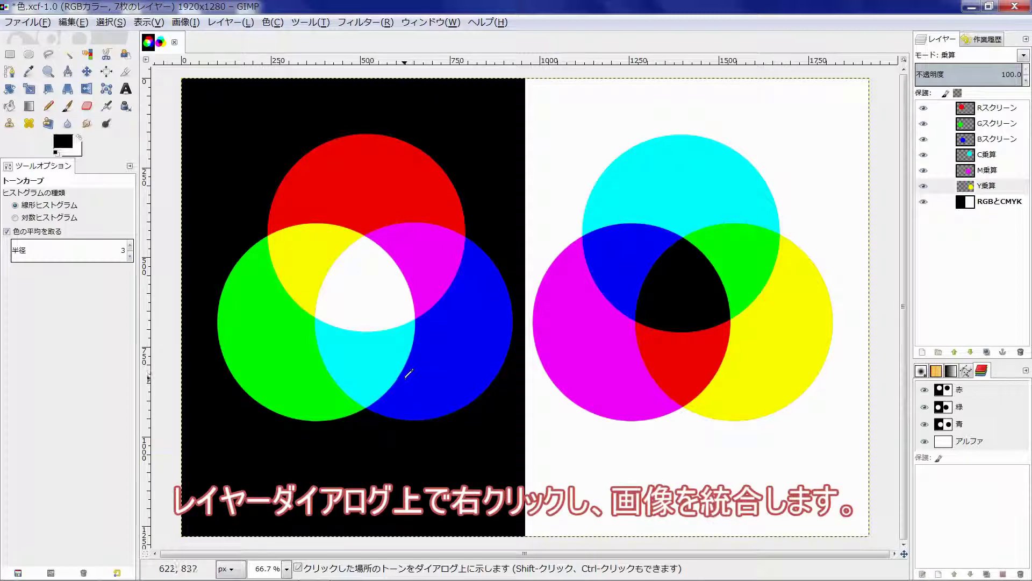
Step: Flatten the image from the Layers dialog context menu into the single RGBとCMYK layer
{"action": "right_click", "coordinate": [985, 232]}
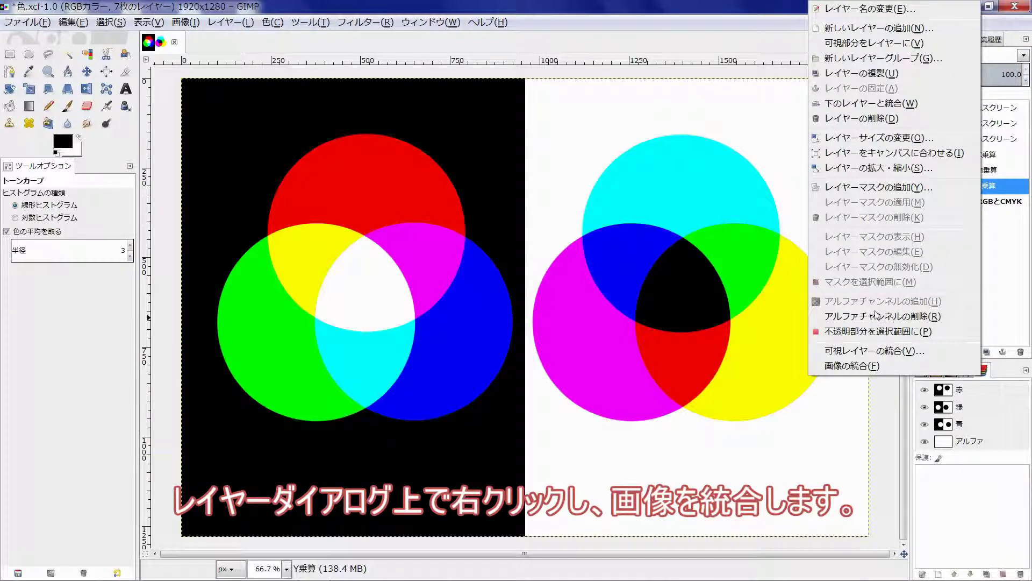
{"action": "left_click", "coordinate": [851, 366]}
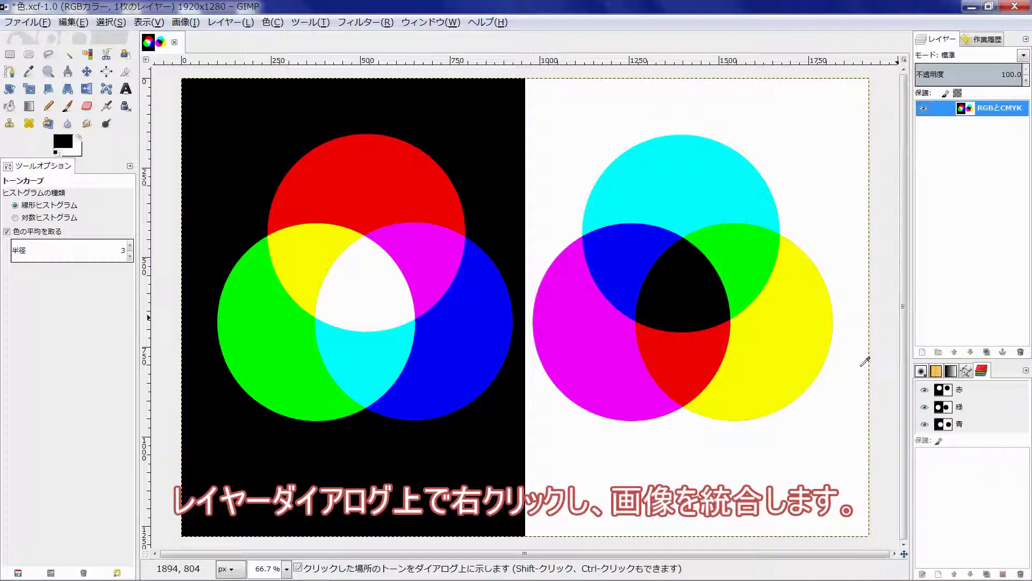
Step: Use the Color Picker with its info window, showing CMYK and Pixel readouts
{"action": "left_click", "coordinate": [27, 73]}
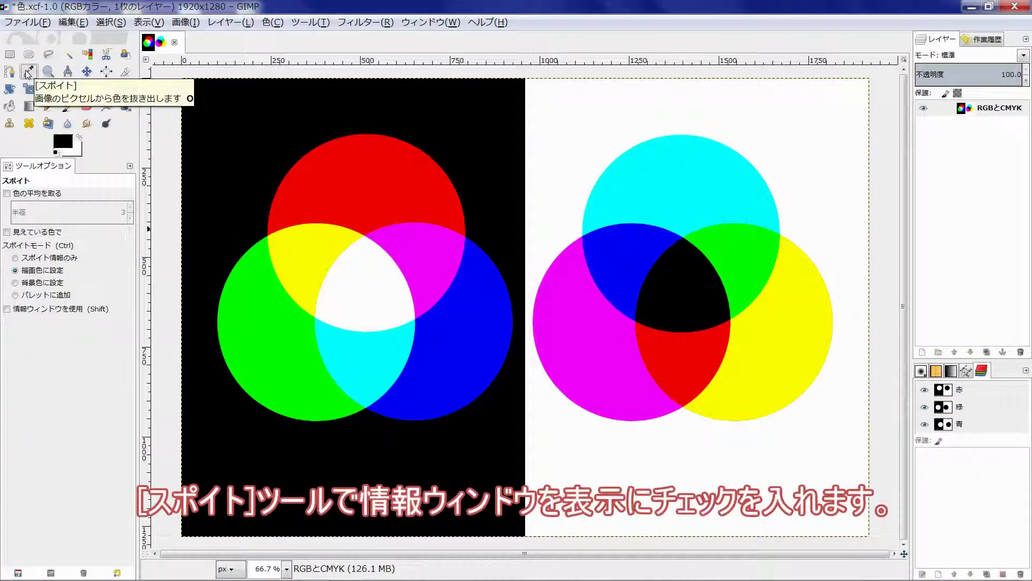
{"action": "left_click", "coordinate": [7, 309]}
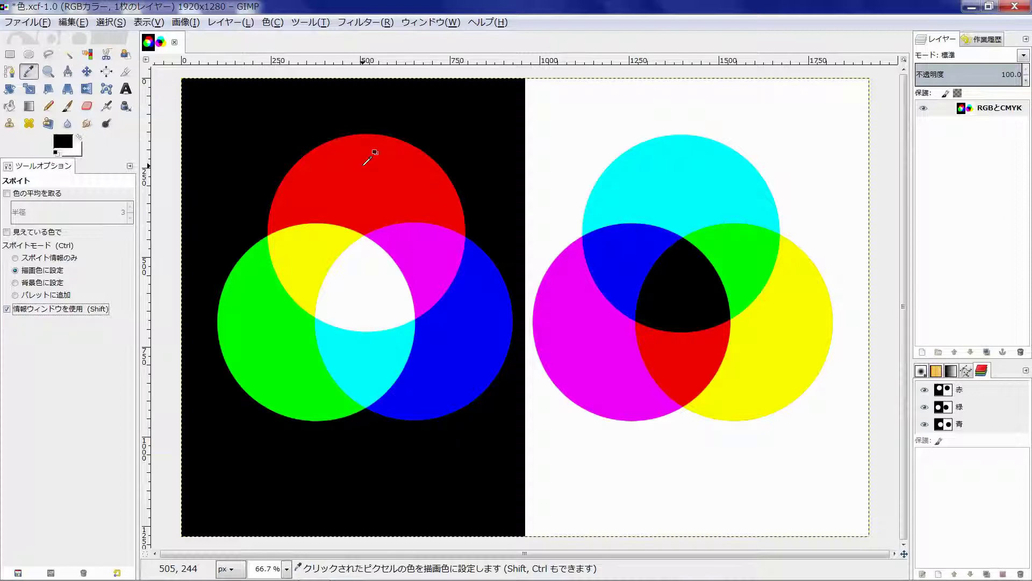
{"action": "left_click", "coordinate": [365, 163]}
{"action": "left_click_drag", "start_coordinate": [368, 56], "coordinate": [661, 64]}
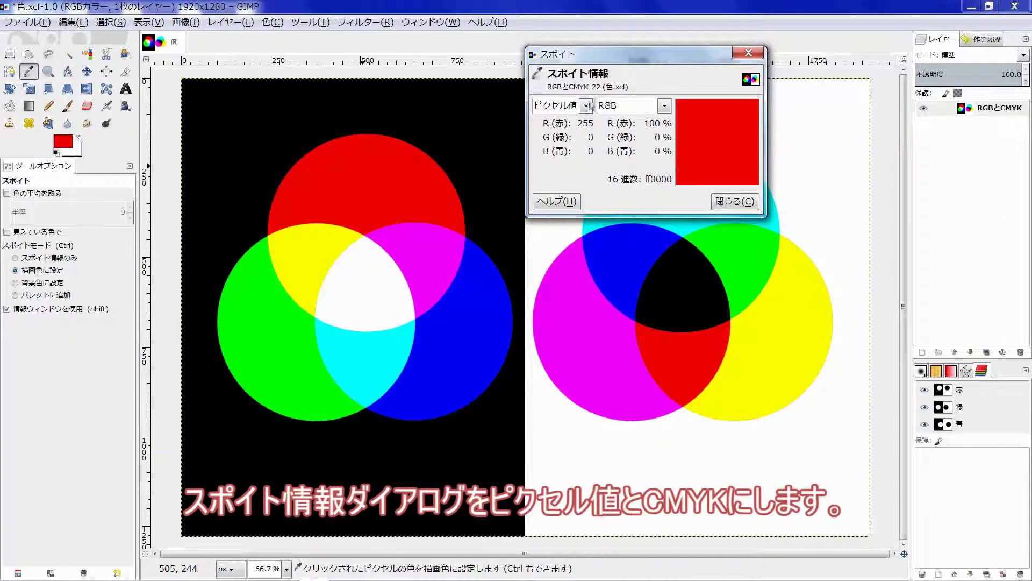
{"action": "left_click", "coordinate": [664, 106]}
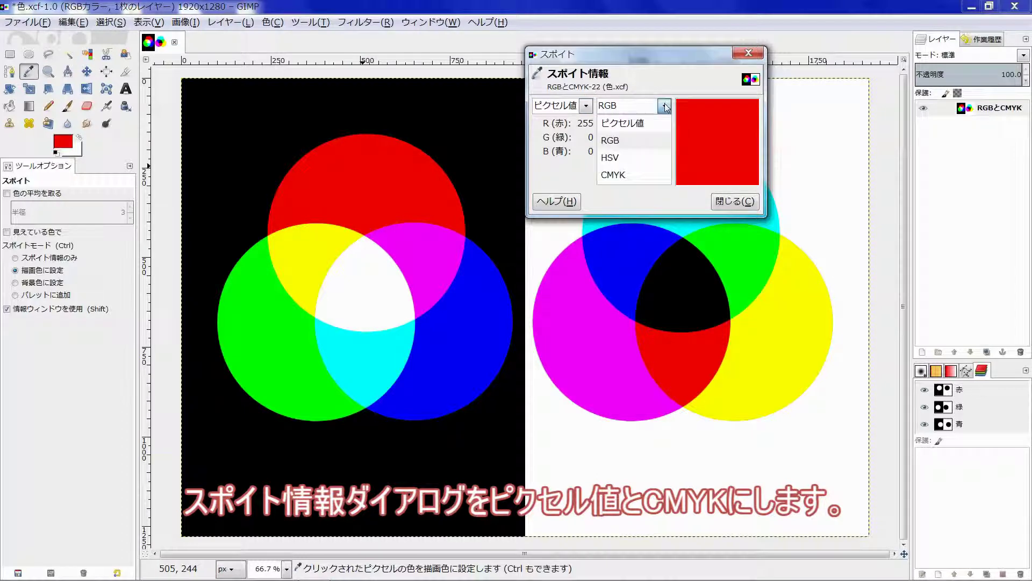
{"action": "left_click", "coordinate": [659, 124]}
{"action": "left_click", "coordinate": [586, 106]}
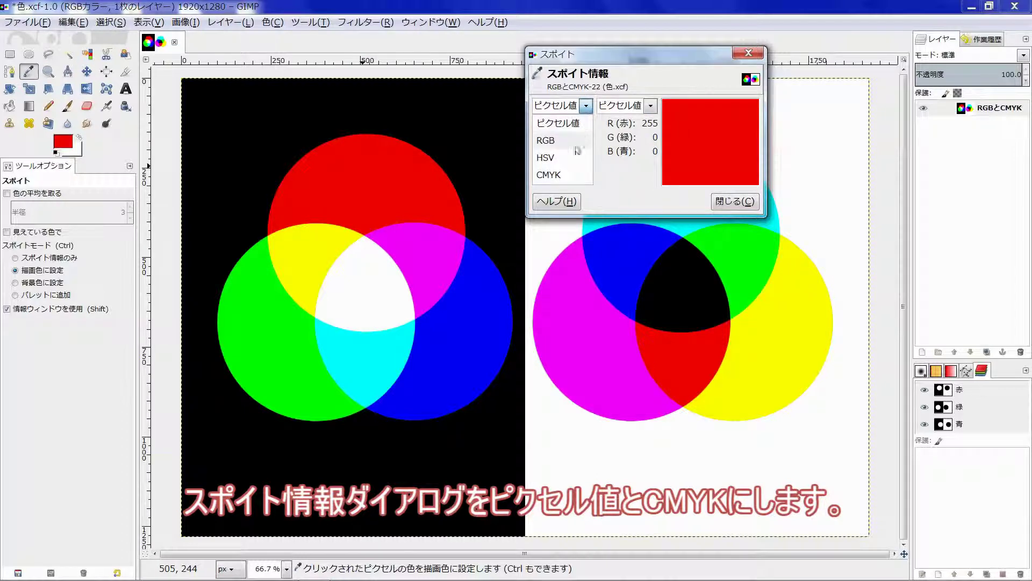
{"action": "left_click", "coordinate": [570, 175]}
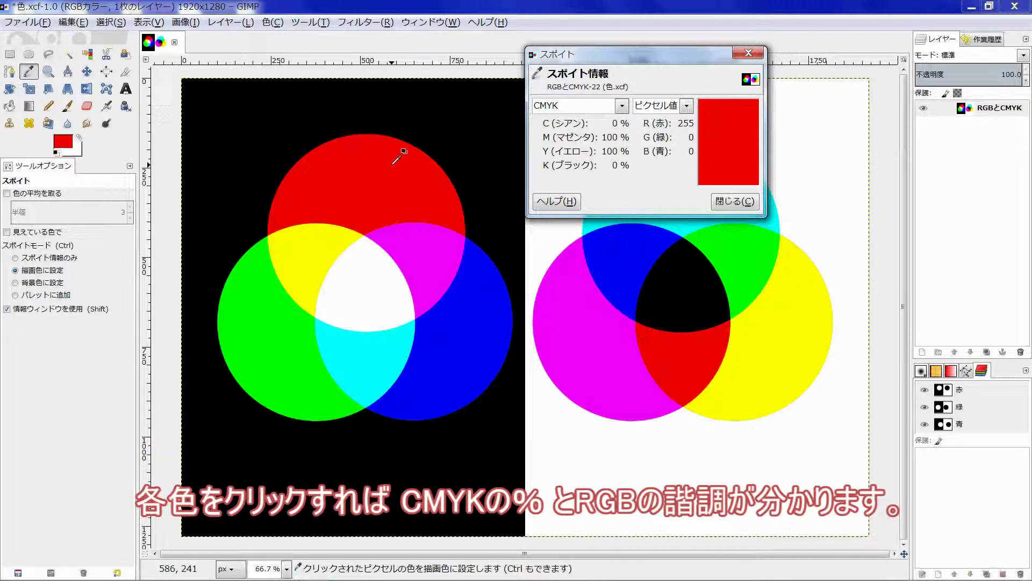
Step: Sample the yellow, green, cyan, blue, magenta and white areas of the RGB circles
{"action": "left_click", "coordinate": [318, 249]}
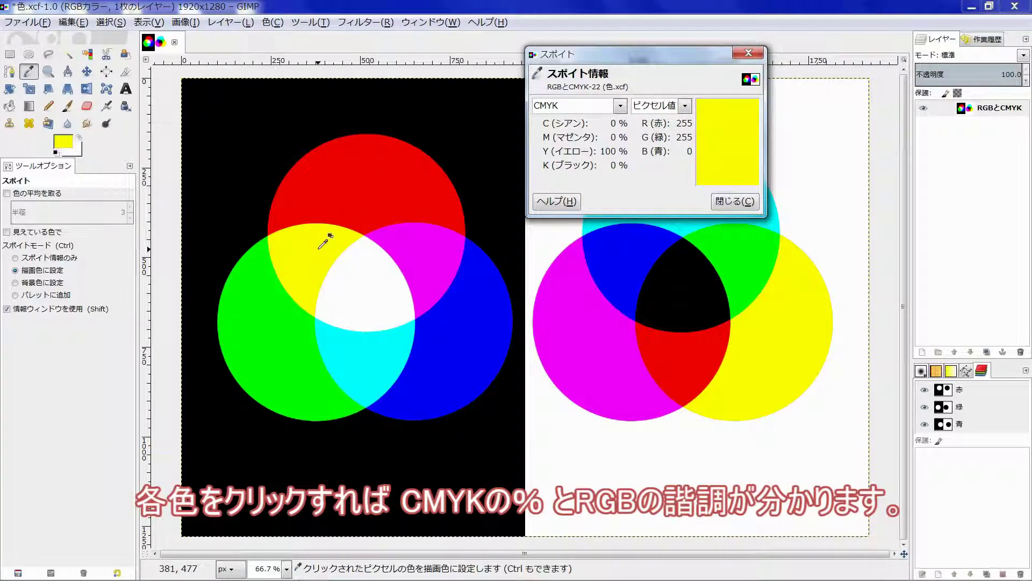
{"action": "left_click", "coordinate": [255, 332]}
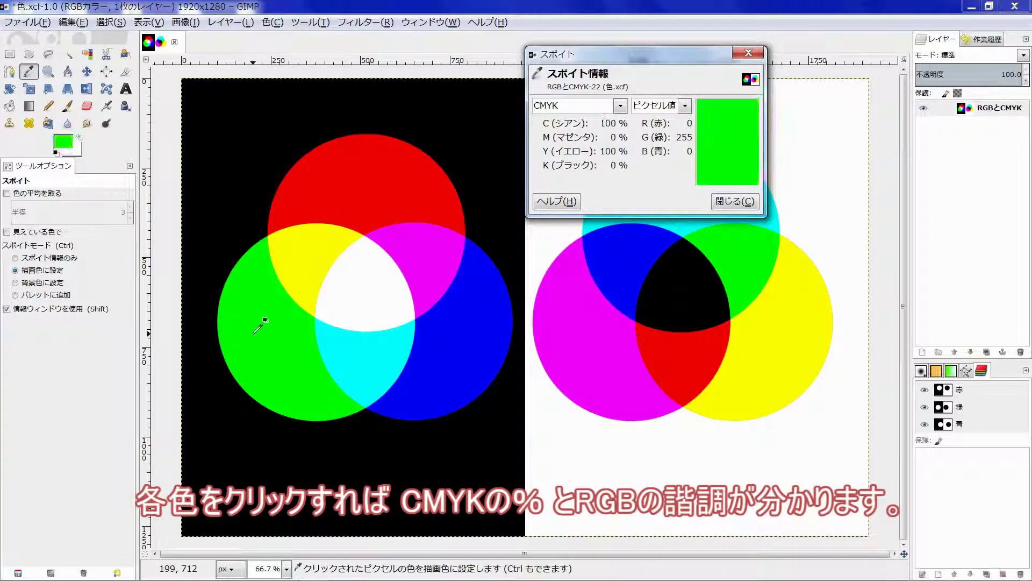
{"action": "left_click", "coordinate": [367, 339]}
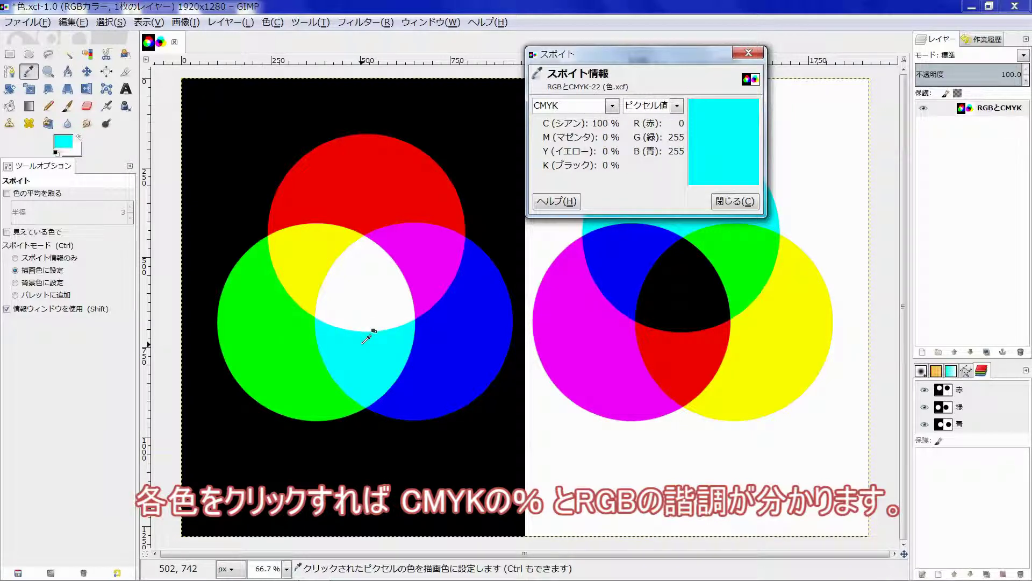
{"action": "left_click", "coordinate": [481, 324]}
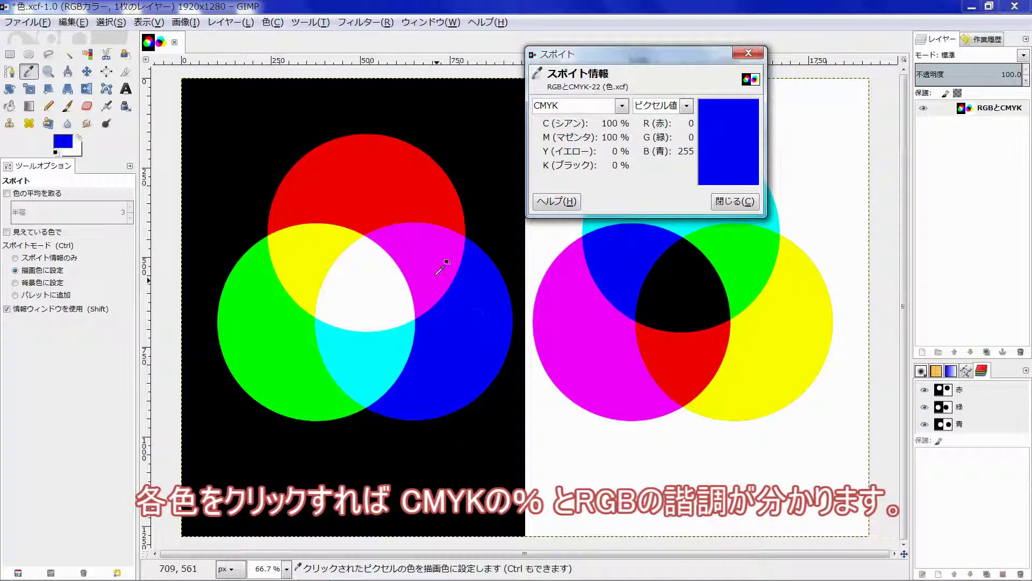
{"action": "left_click", "coordinate": [425, 256]}
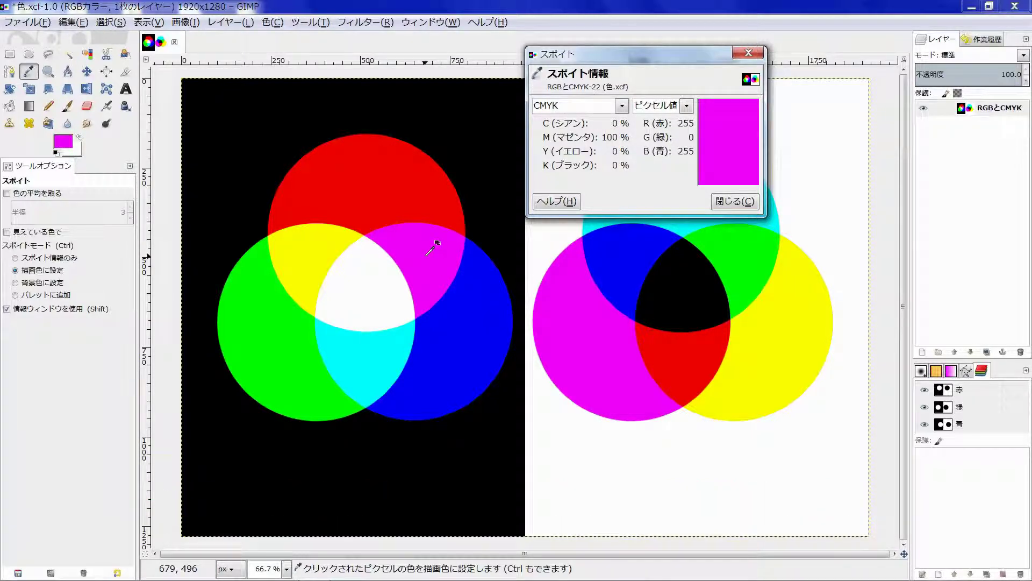
{"action": "left_click", "coordinate": [375, 278]}
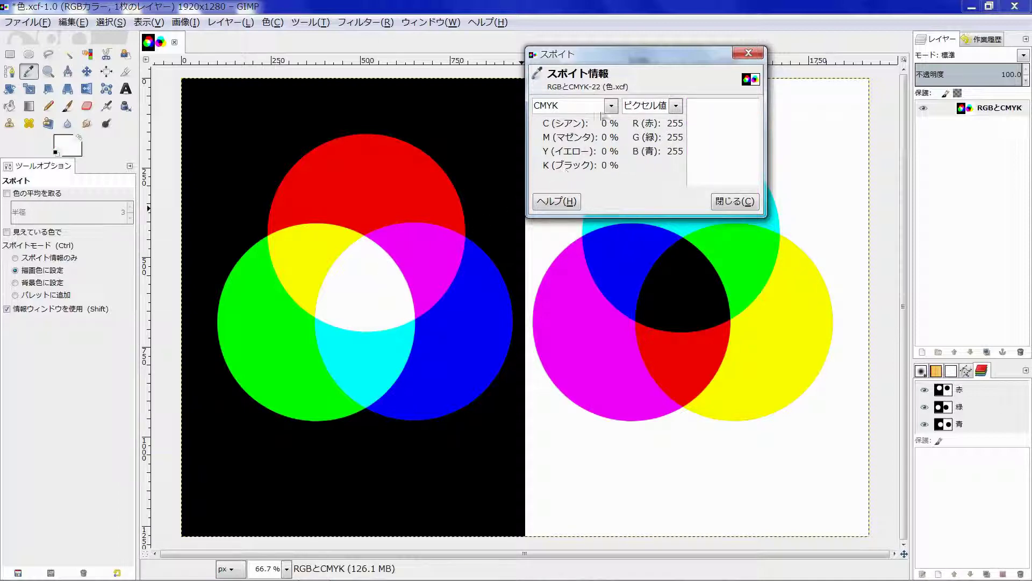
{"action": "left_click", "coordinate": [611, 106]}
Step: Show HSV in the first readout and sample blue, cyan, green, yellow, red and white
{"action": "left_click", "coordinate": [587, 156]}
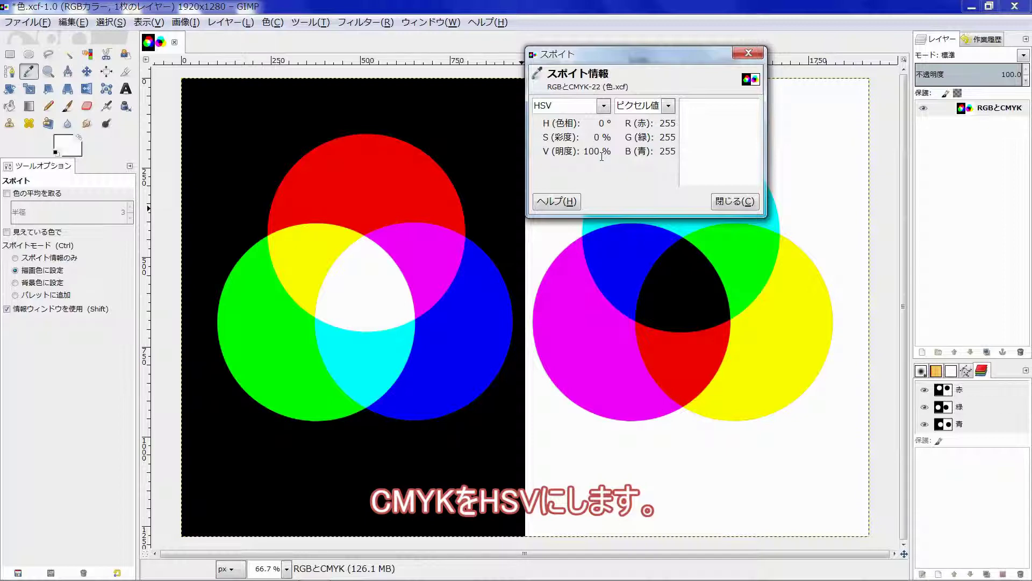
{"action": "left_click", "coordinate": [482, 320]}
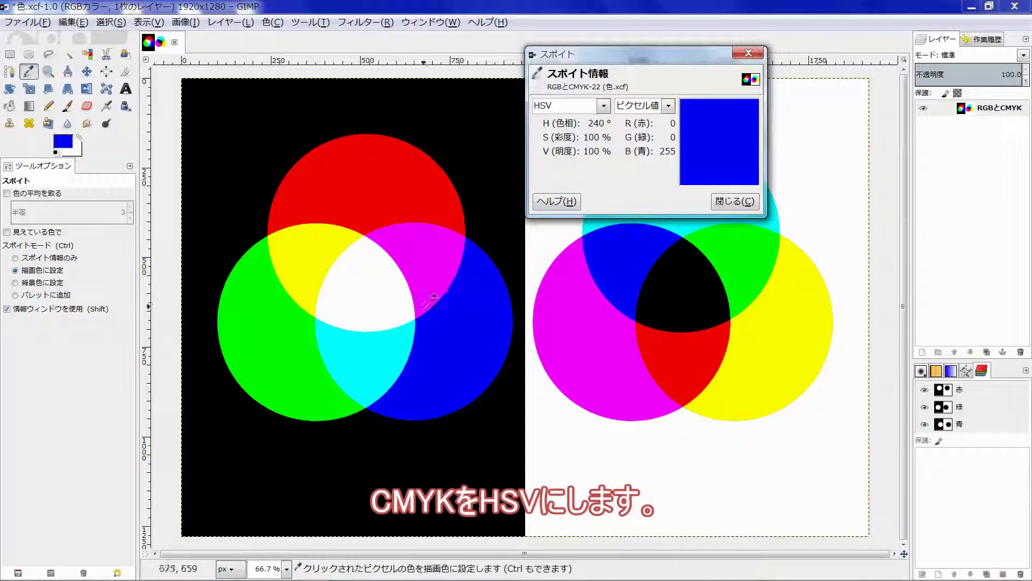
{"action": "left_click", "coordinate": [377, 349]}
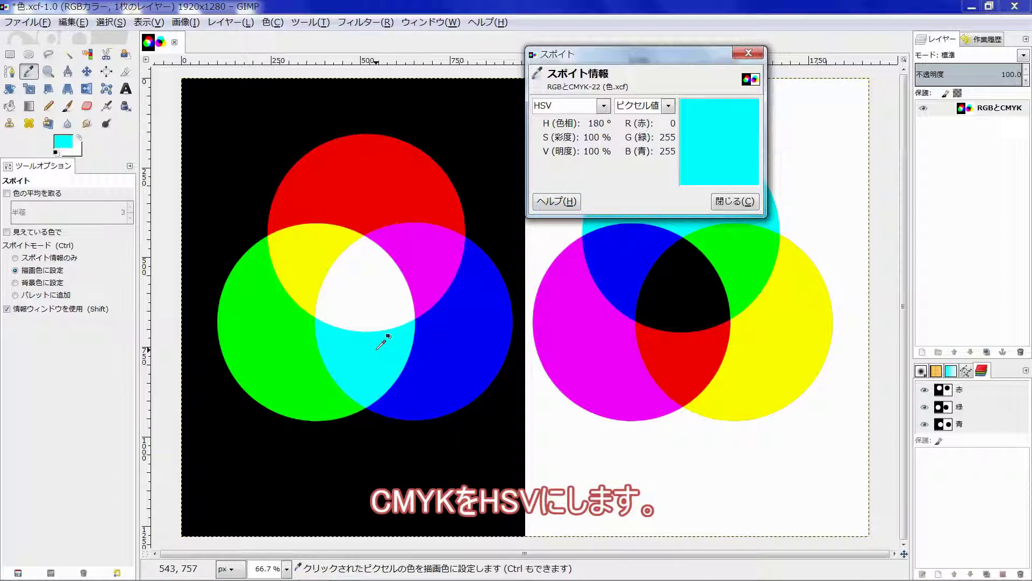
{"action": "left_click", "coordinate": [287, 350]}
{"action": "left_click", "coordinate": [309, 257]}
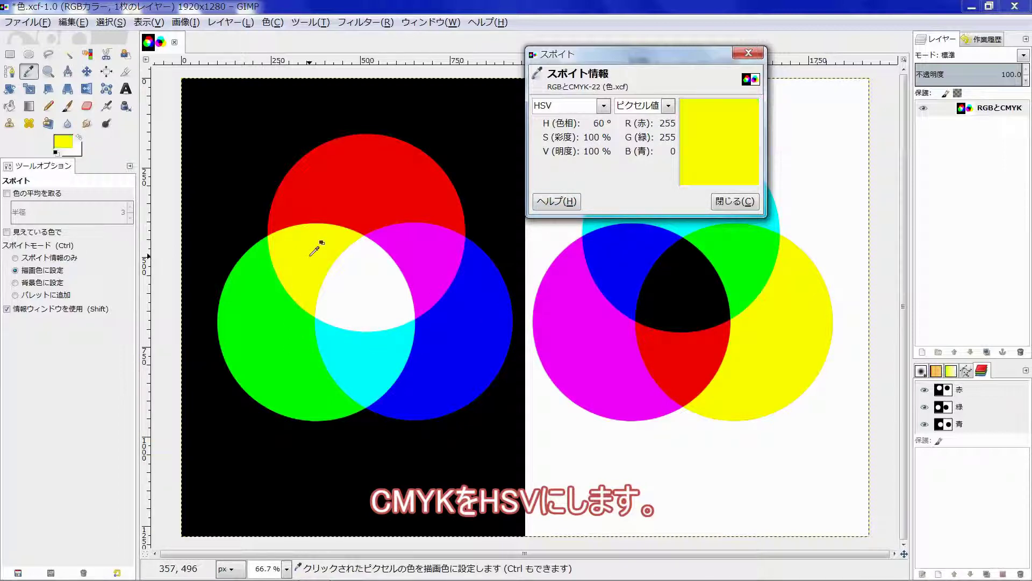
{"action": "left_click", "coordinate": [364, 172]}
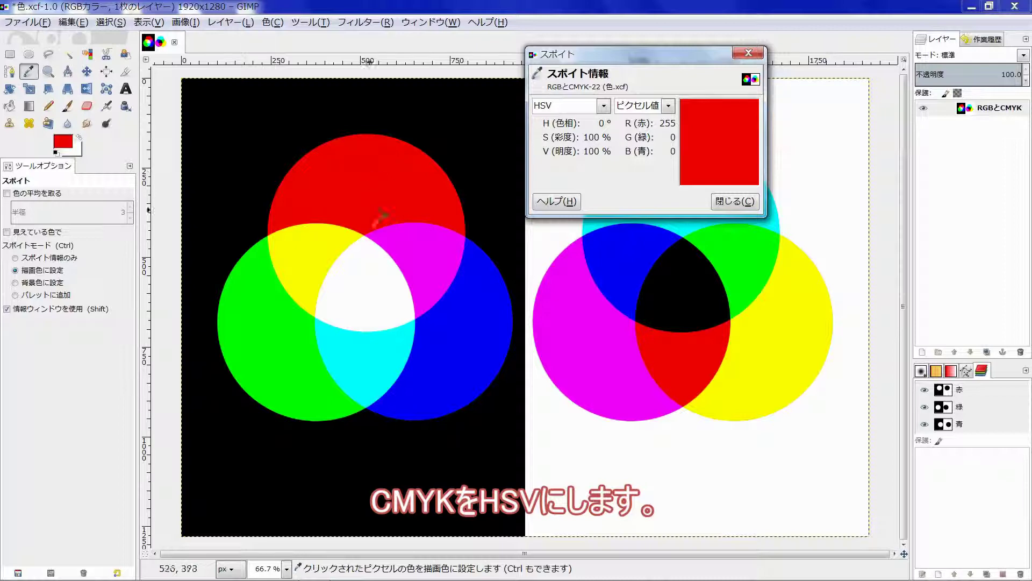
{"action": "left_click", "coordinate": [373, 286]}
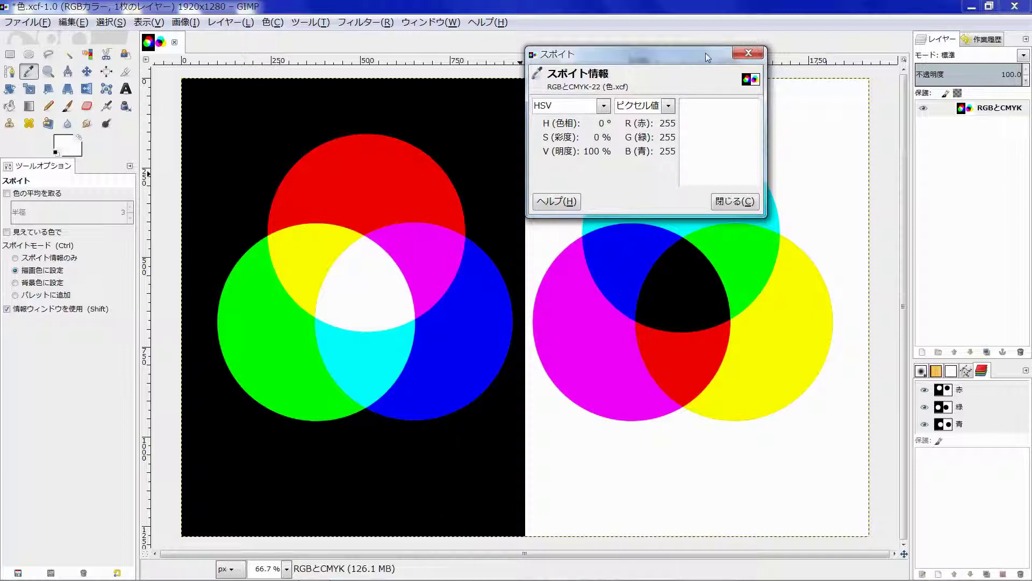
Step: Sample cyan, blue, magenta, red, yellow, green and the black centre on the white half
{"action": "left_click_drag", "start_coordinate": [696, 61], "coordinate": [436, 61]}
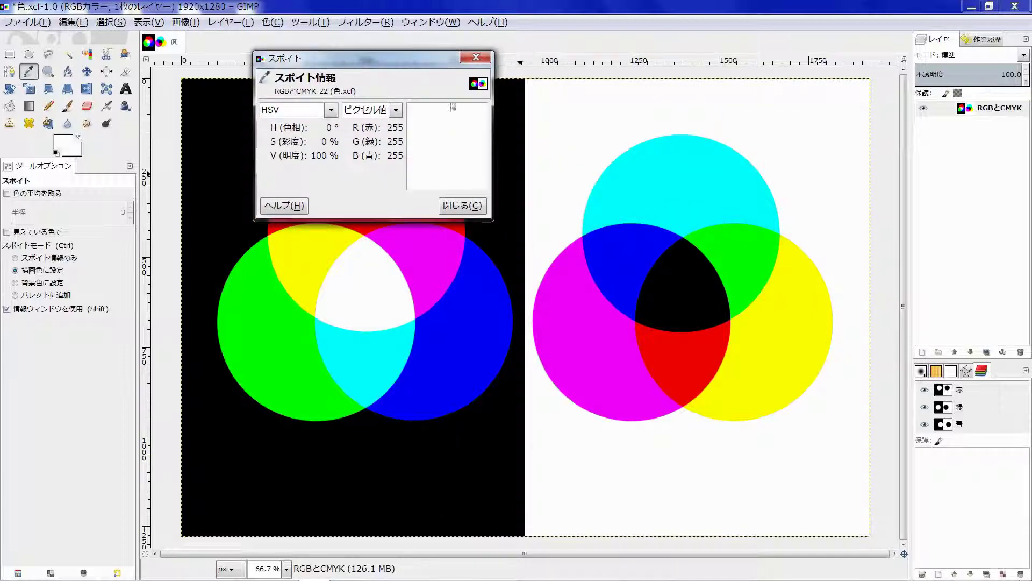
{"action": "left_click", "coordinate": [693, 153]}
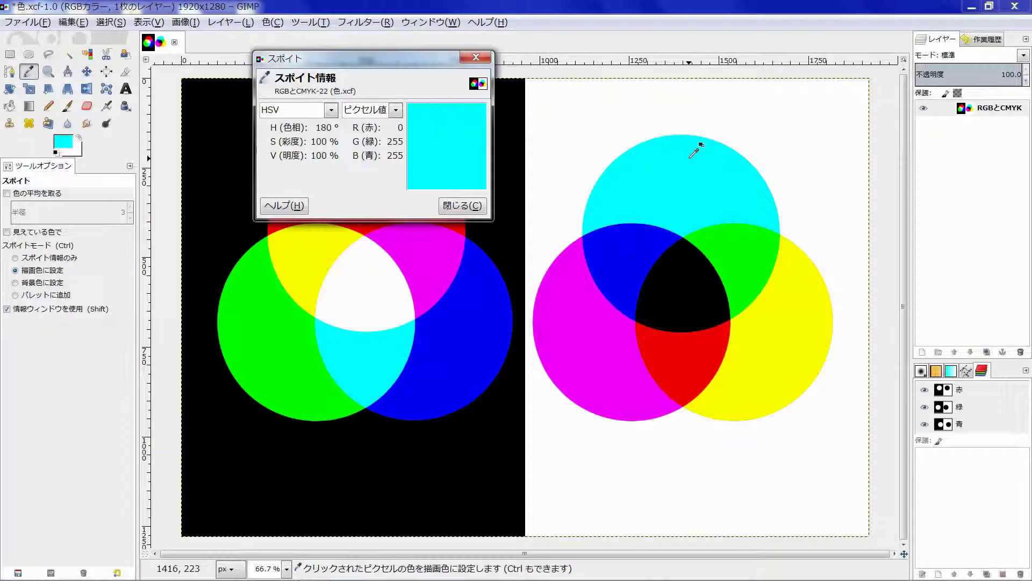
{"action": "left_click", "coordinate": [637, 236]}
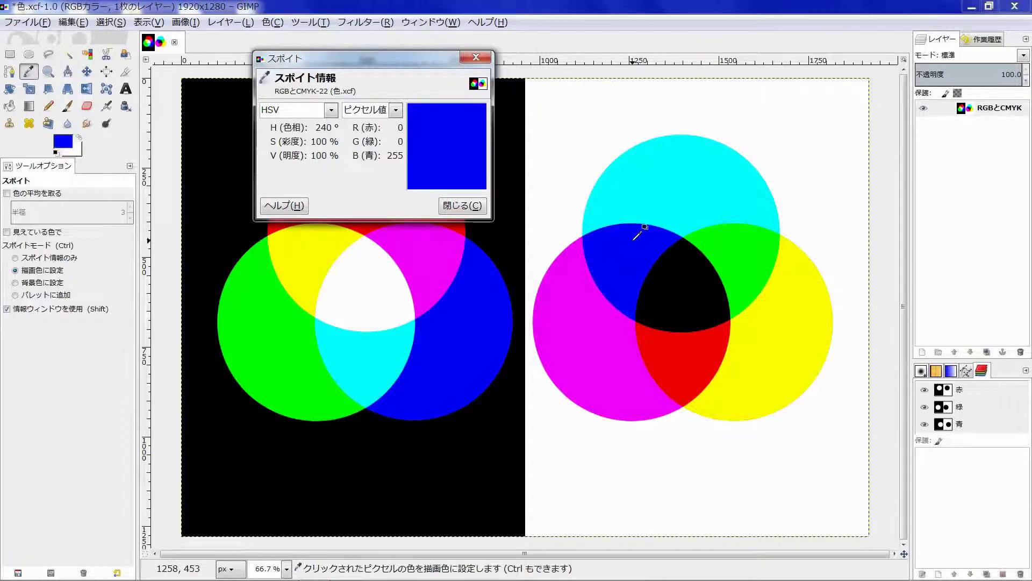
{"action": "left_click", "coordinate": [591, 329]}
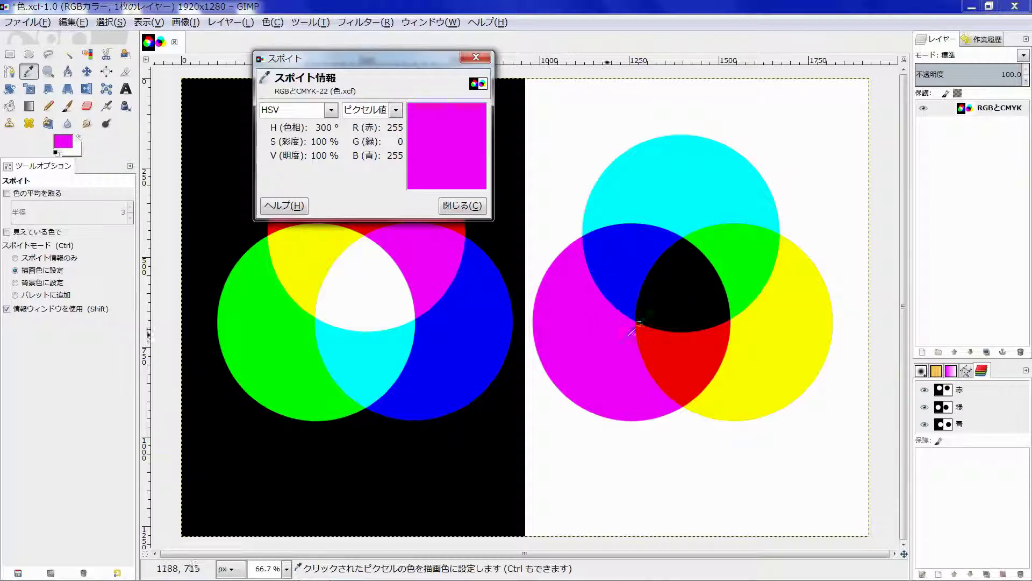
{"action": "left_click", "coordinate": [677, 346]}
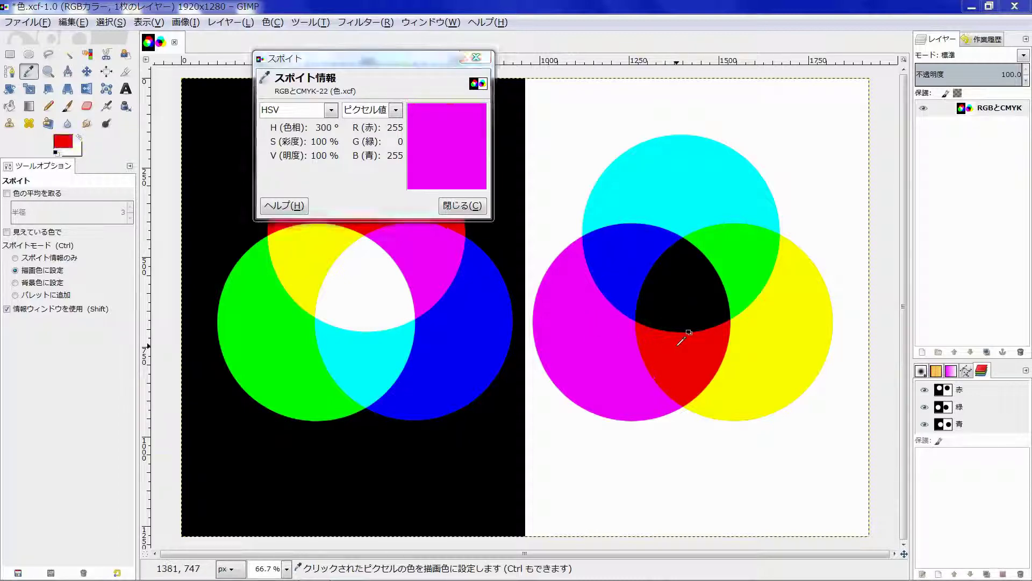
{"action": "left_click", "coordinate": [785, 338]}
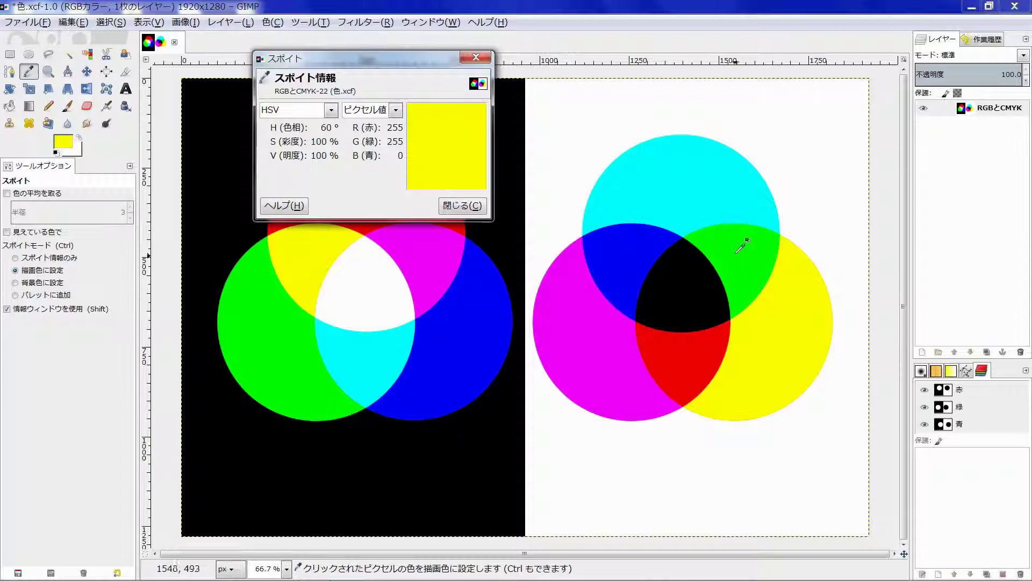
{"action": "left_click", "coordinate": [740, 248]}
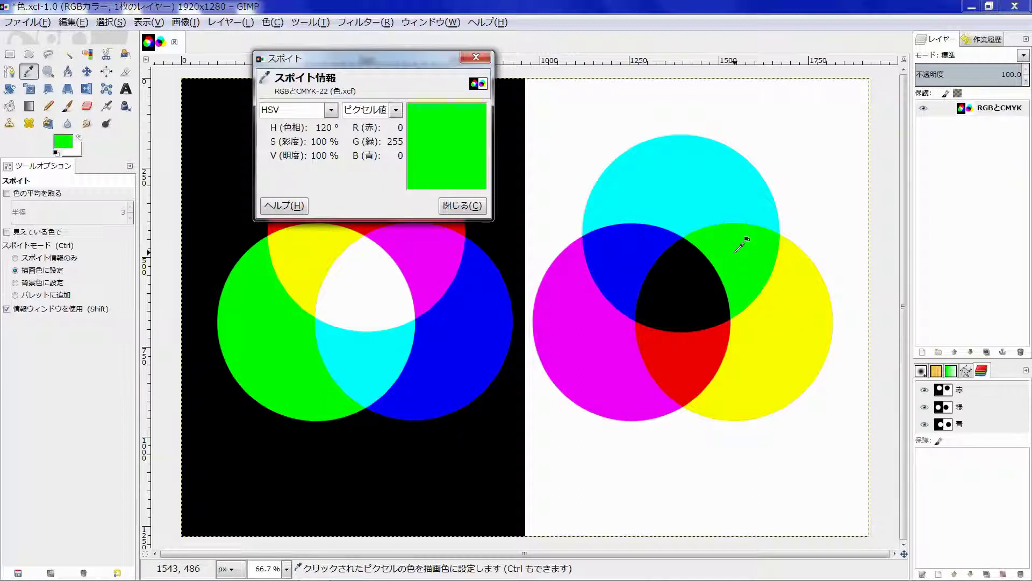
{"action": "left_click", "coordinate": [693, 279]}
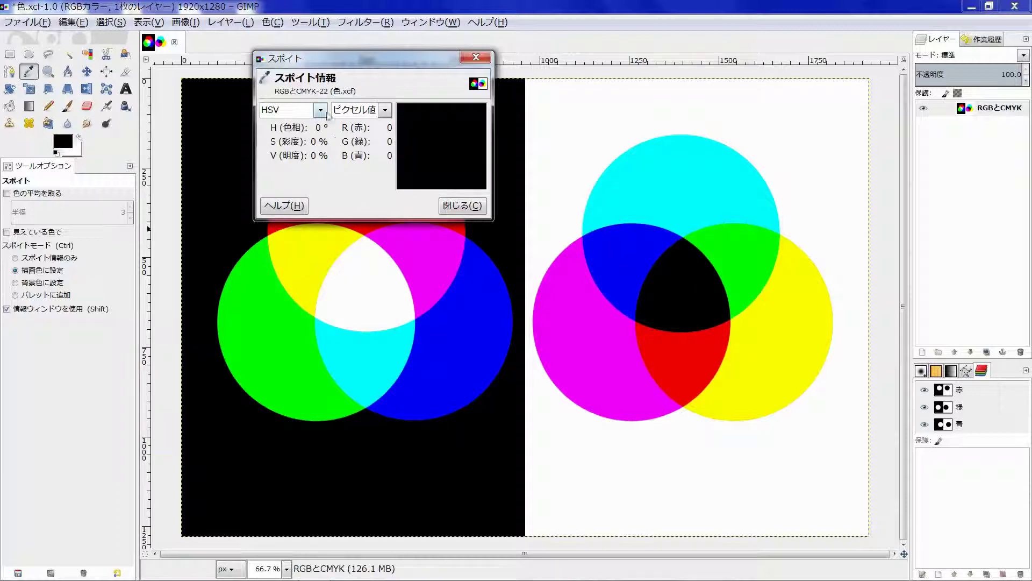
Step: Read the white centre and black background values, then close the colour-info window
{"action": "left_click", "coordinate": [357, 265]}
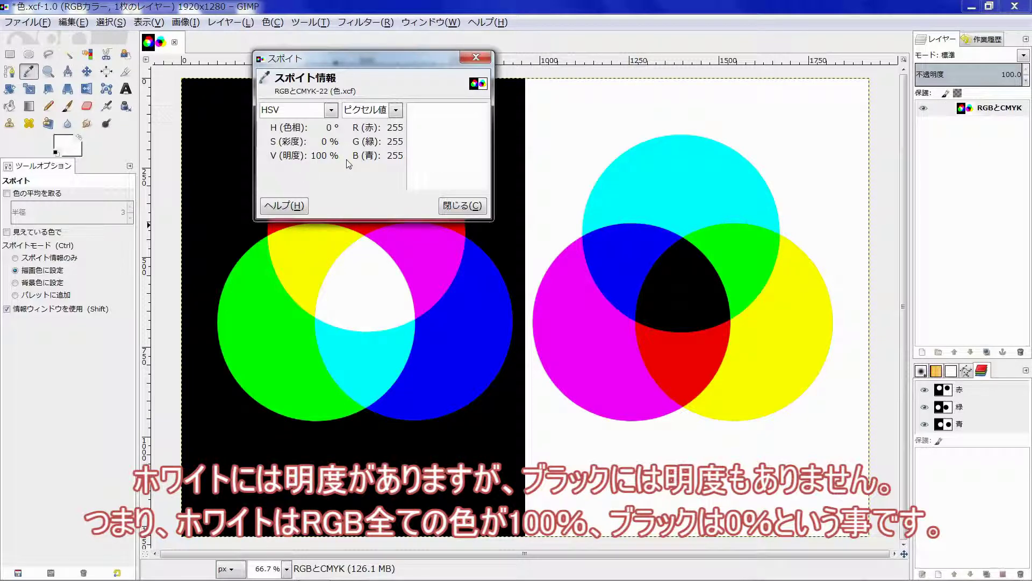
{"action": "left_click", "coordinate": [660, 264]}
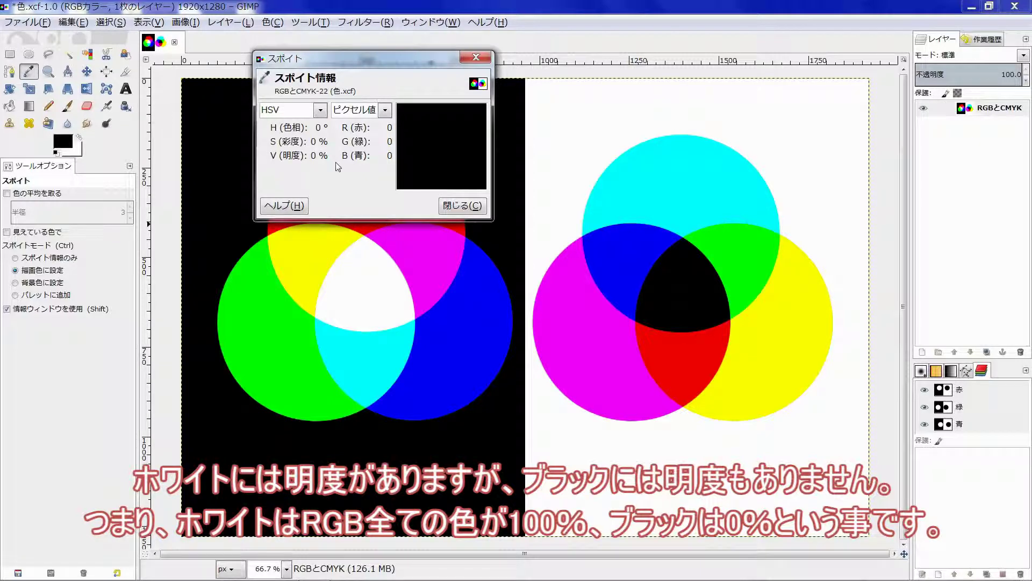
{"action": "left_click", "coordinate": [476, 60]}
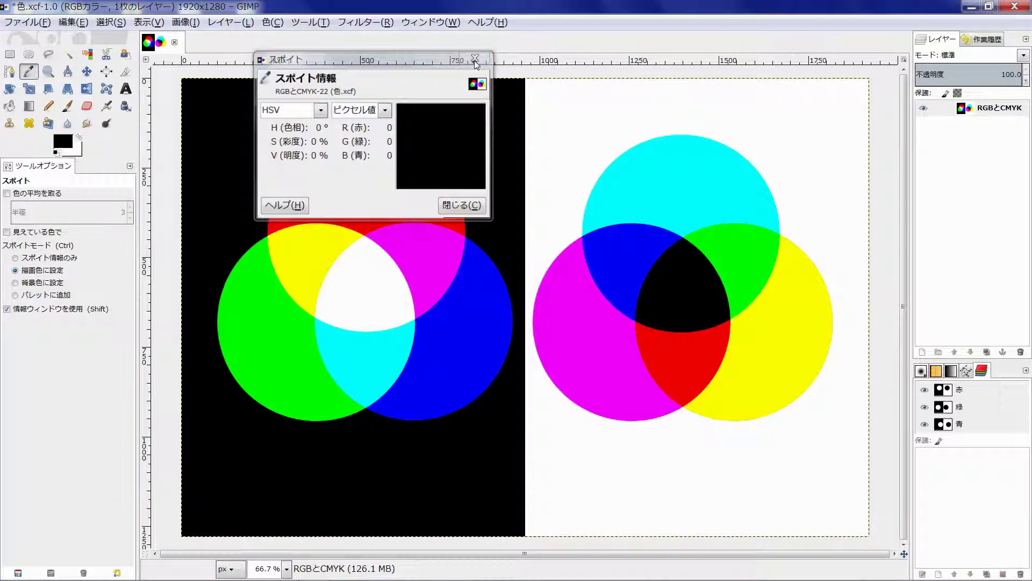
Step: Apply Levels with a changed midtone gamma and the white input level at 0
{"action": "left_click", "coordinate": [277, 25]}
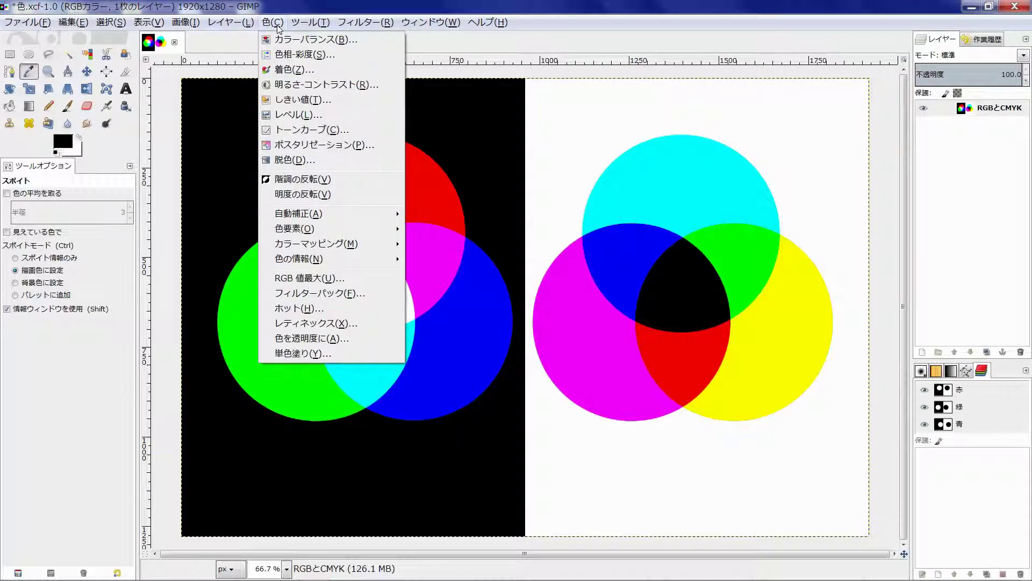
{"action": "left_click", "coordinate": [301, 114]}
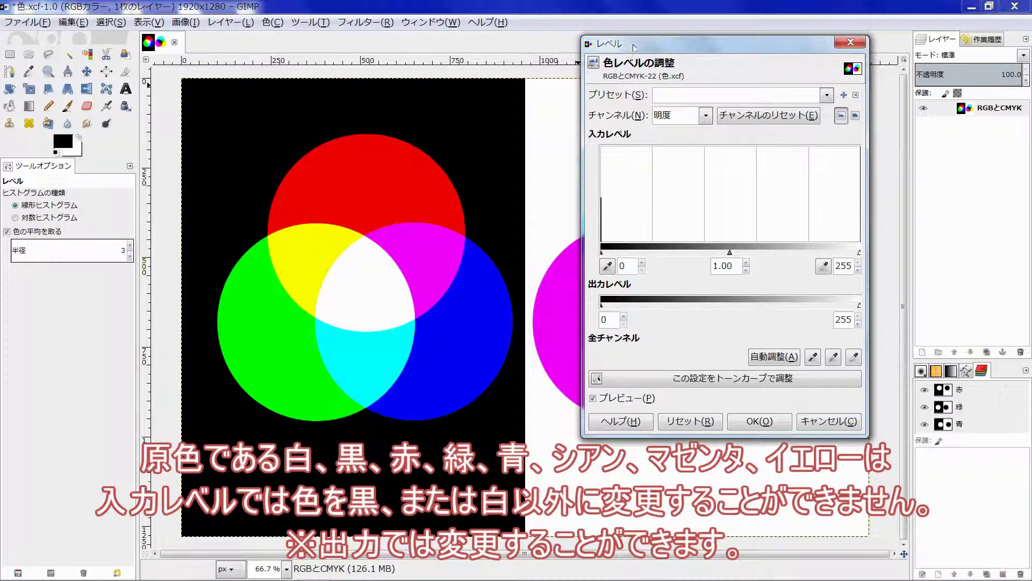
{"action": "left_click_drag", "start_coordinate": [630, 50], "coordinate": [716, 52]}
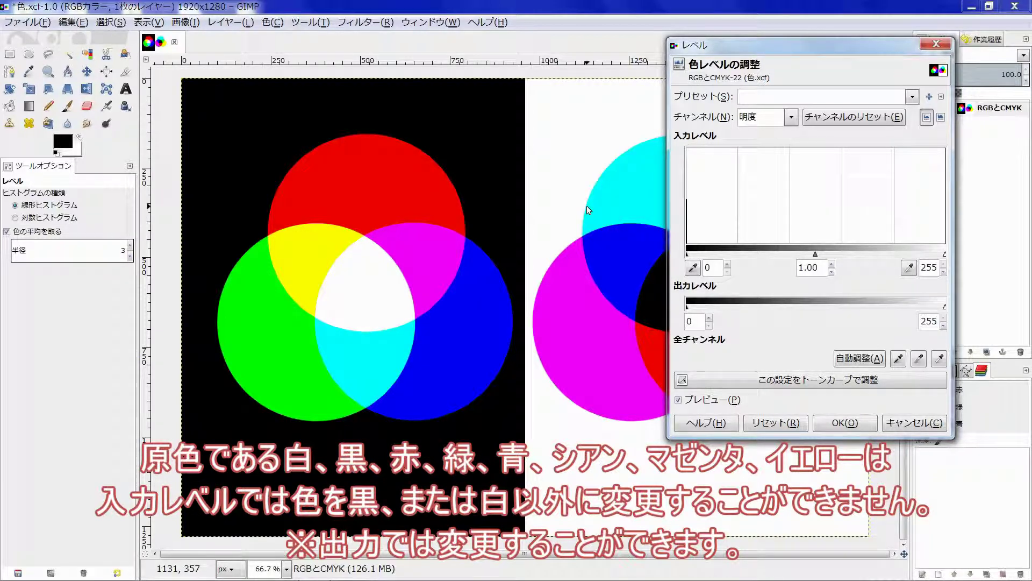
{"action": "key", "text": "minus"}
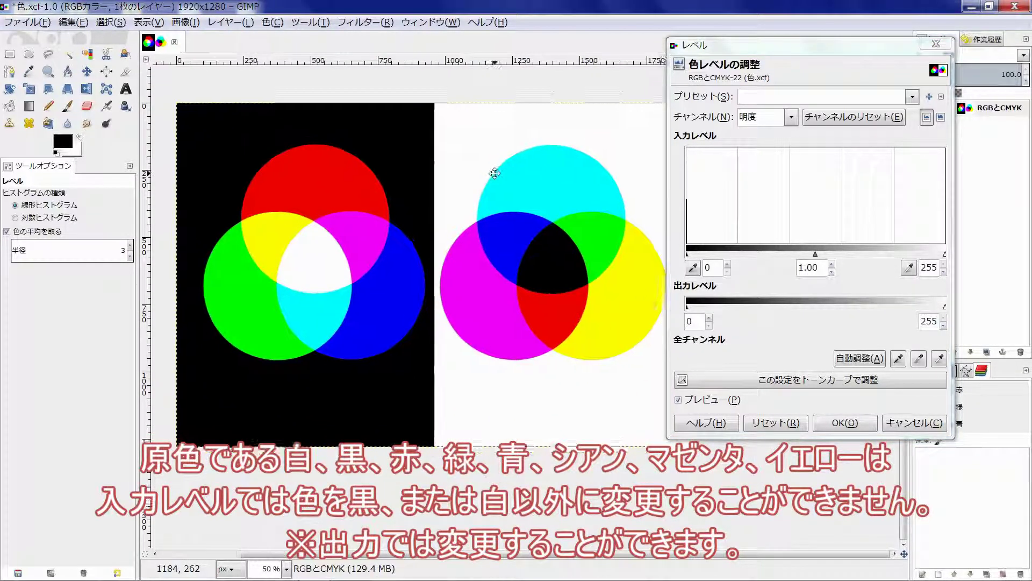
{"action": "left_click_drag", "start_coordinate": [495, 174], "coordinate": [491, 168]}
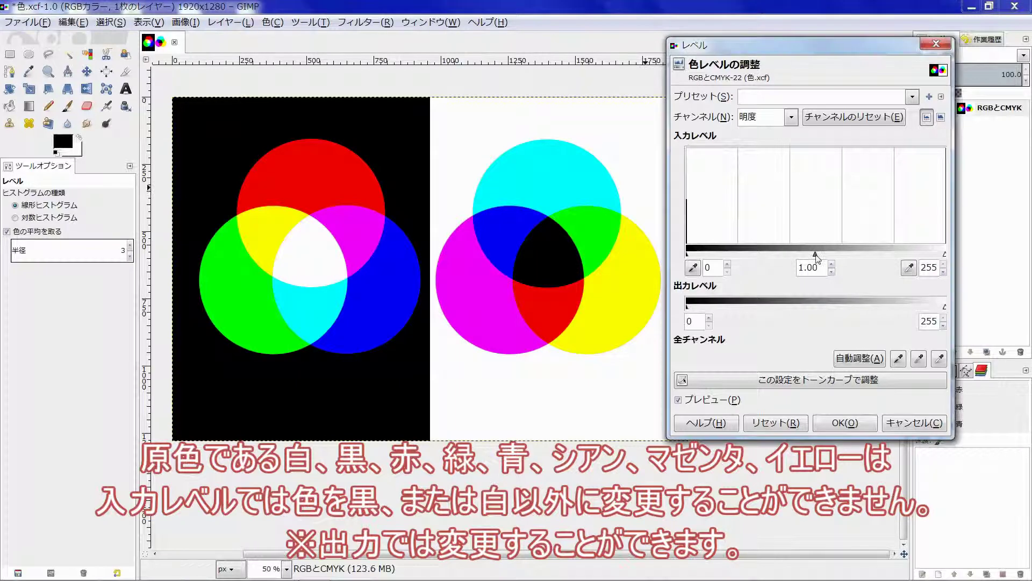
{"action": "mouse_move", "coordinate": [815, 254]}
{"action": "left_mouse_down"}
{"action": "mouse_move", "coordinate": [682, 257]}
{"action": "mouse_move", "coordinate": [958, 260]}
{"action": "left_mouse_up"}
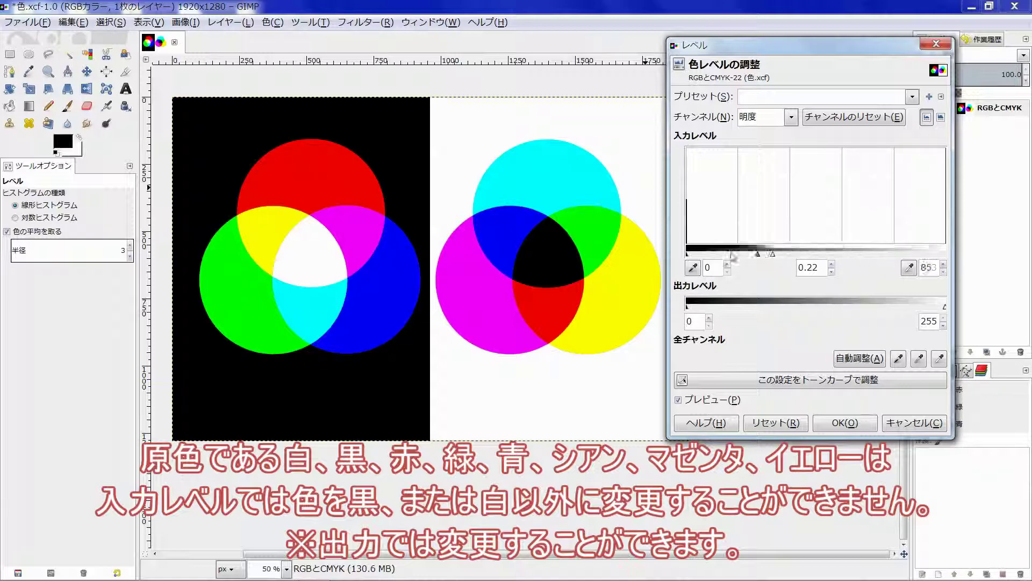
{"action": "left_click_drag", "start_coordinate": [945, 255], "coordinate": [649, 252]}
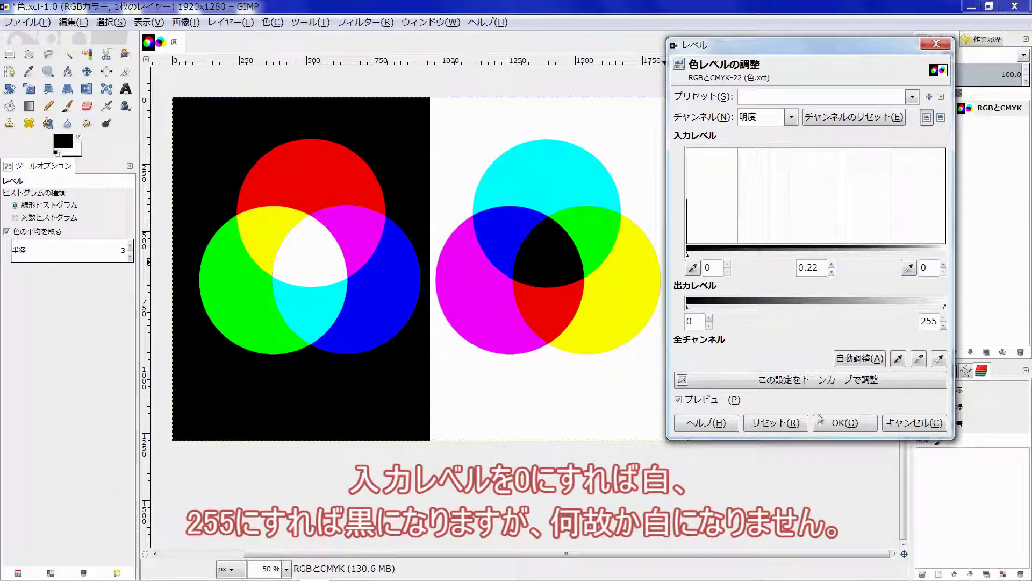
{"action": "left_click", "coordinate": [820, 422]}
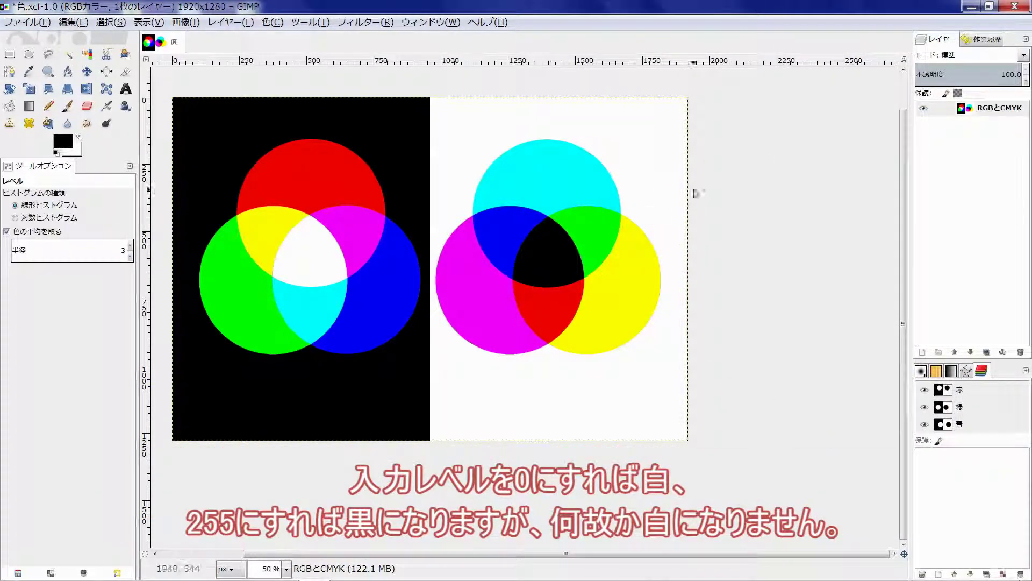
Step: Apply black input 255, undo the all-black result, then reopen Levels with white input 0
{"action": "left_click", "coordinate": [535, 275]}
{"action": "left_click_drag", "start_coordinate": [690, 255], "coordinate": [966, 261]}
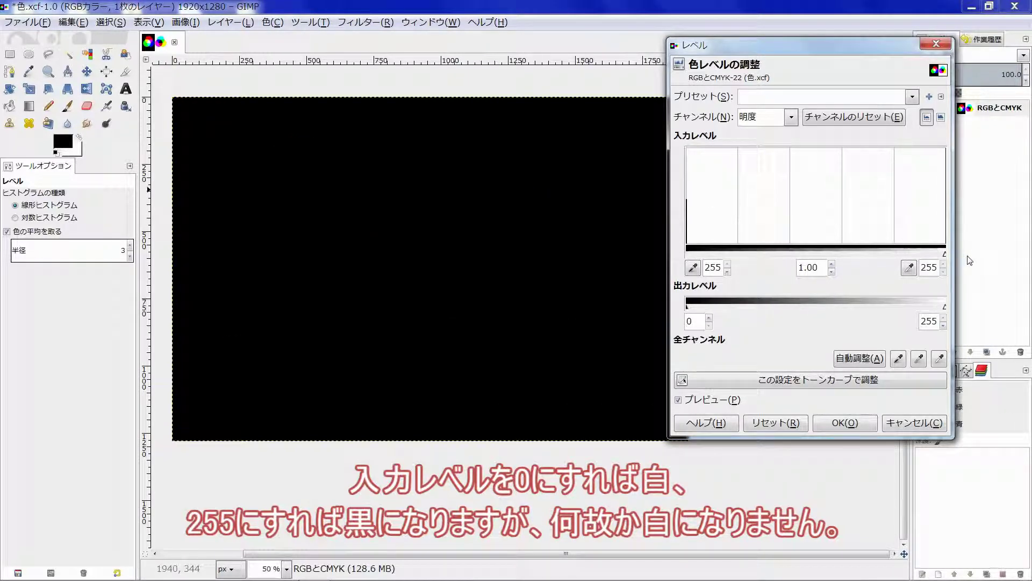
{"action": "left_click", "coordinate": [848, 423]}
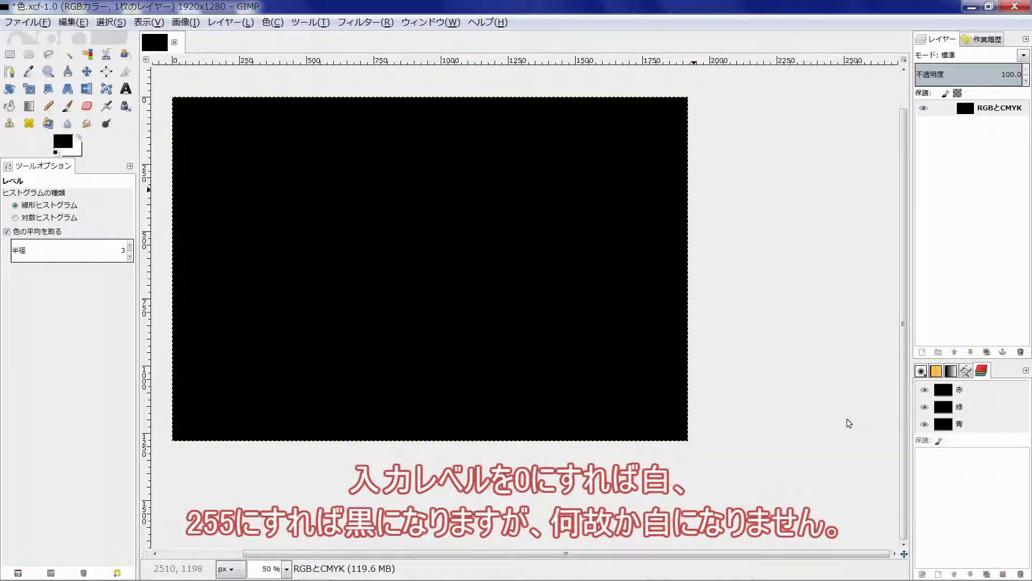
{"action": "key", "text": "ctrl+z"}
{"action": "left_click", "coordinate": [786, 189]}
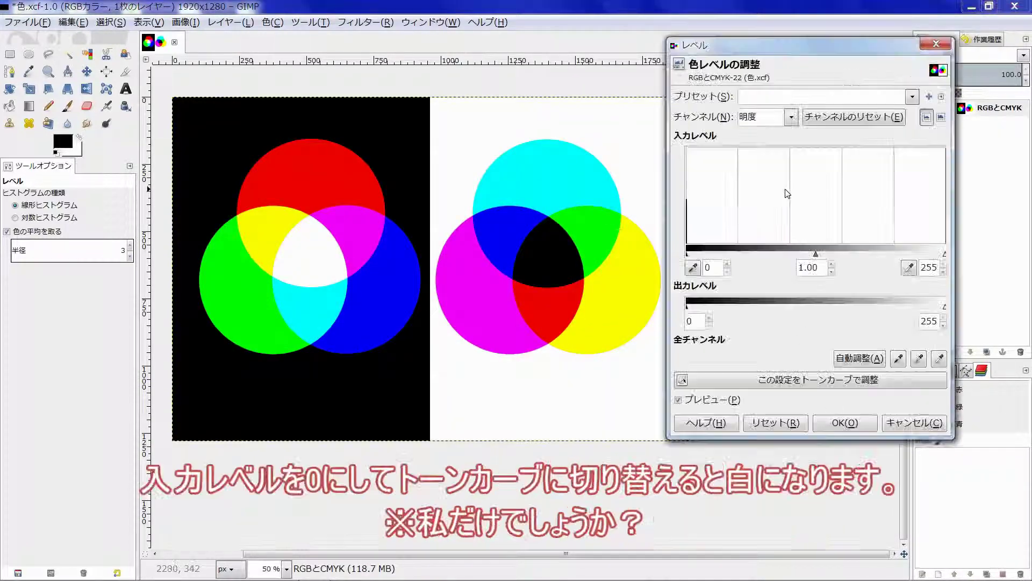
{"action": "left_click_drag", "start_coordinate": [945, 253], "coordinate": [672, 258]}
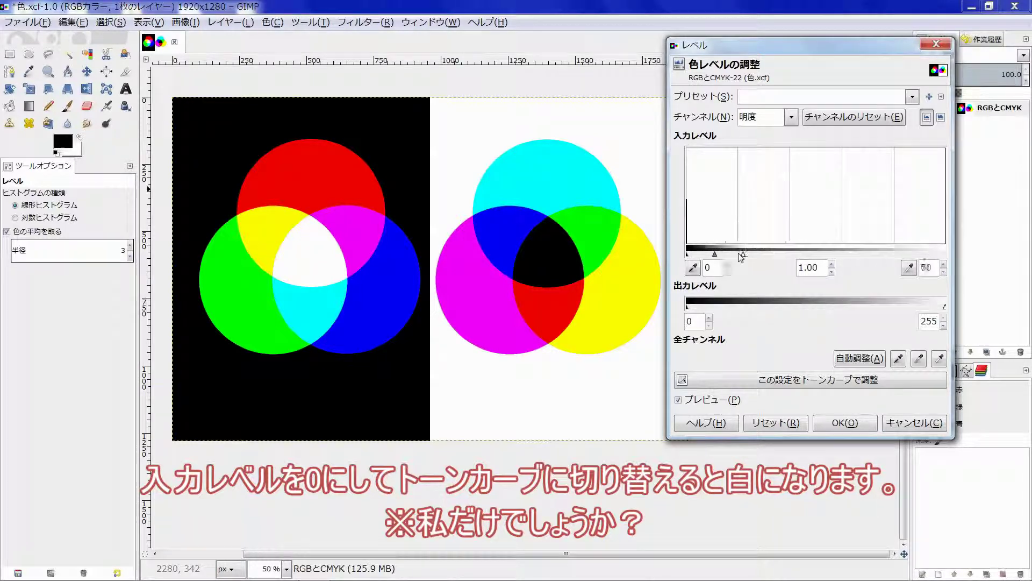
Step: Carry the Levels settings into Curves, drag the end anchors, then reset the curve straight
{"action": "left_click", "coordinate": [821, 379]}
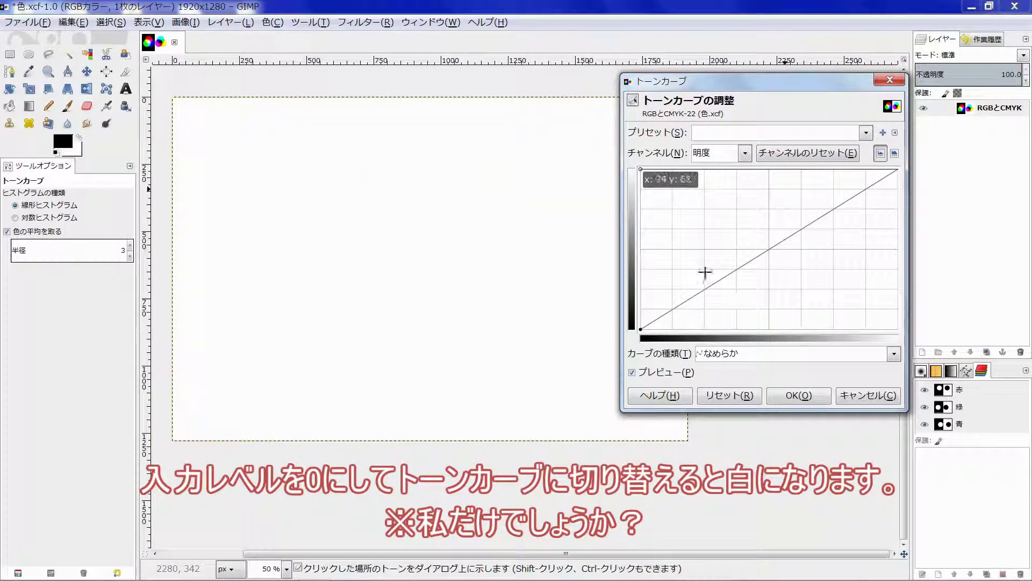
{"action": "mouse_move", "coordinate": [643, 167]}
{"action": "left_mouse_down"}
{"action": "mouse_move", "coordinate": [636, 215]}
{"action": "mouse_move", "coordinate": [638, 168]}
{"action": "left_mouse_up"}
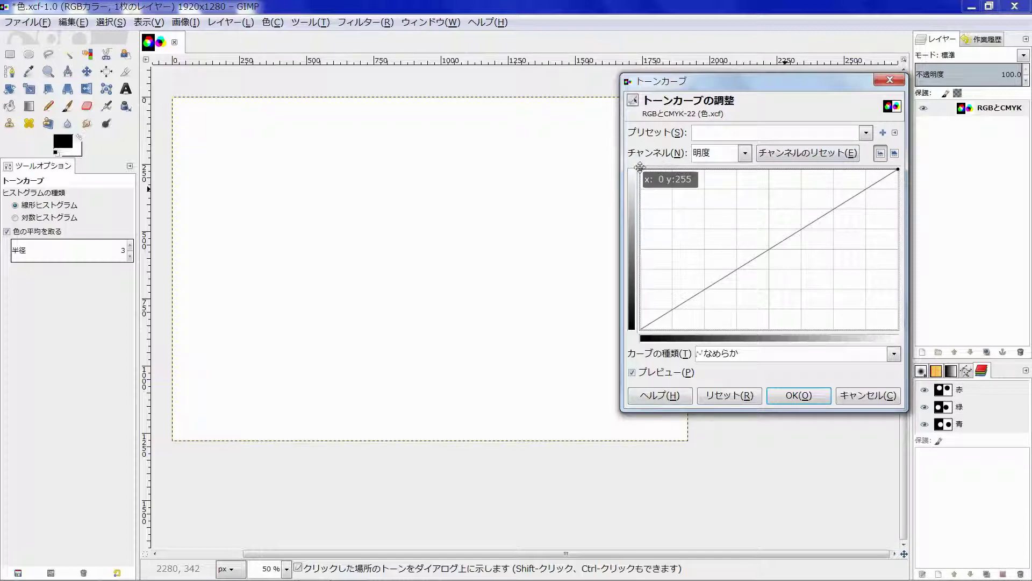
{"action": "left_click_drag", "start_coordinate": [640, 170], "coordinate": [633, 335]}
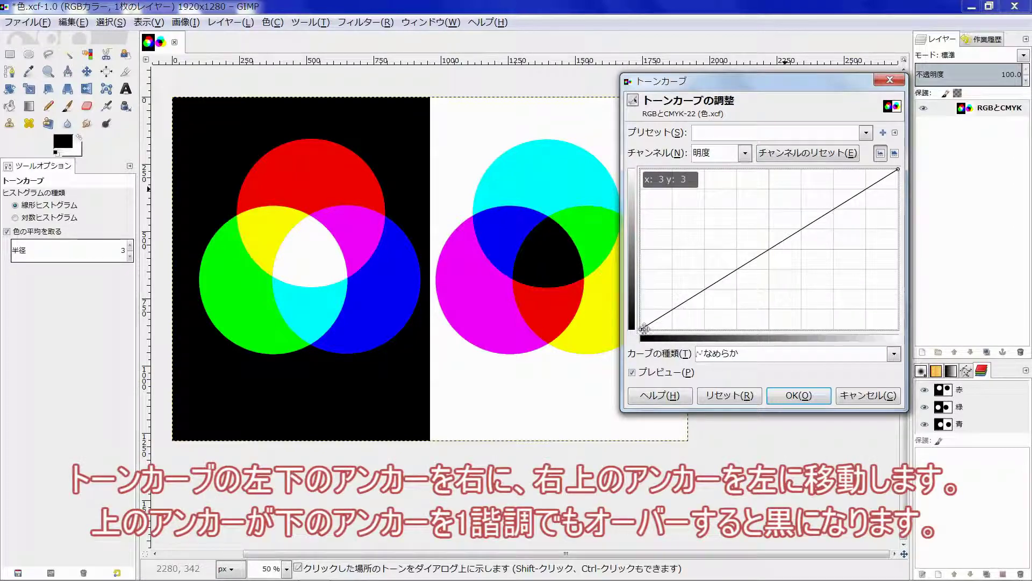
{"action": "left_click_drag", "start_coordinate": [643, 329], "coordinate": [746, 344]}
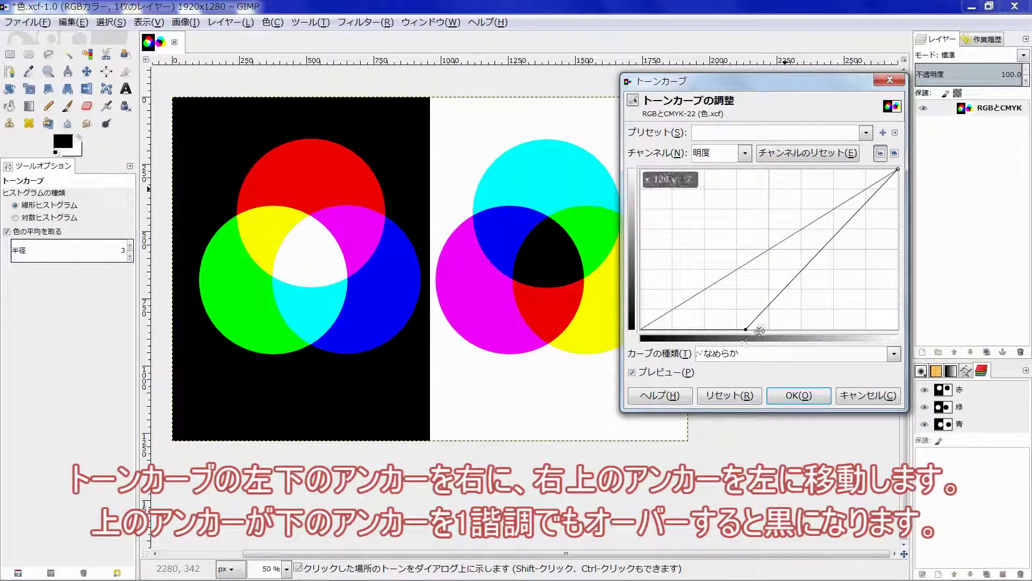
{"action": "left_click_drag", "start_coordinate": [894, 177], "coordinate": [744, 164]}
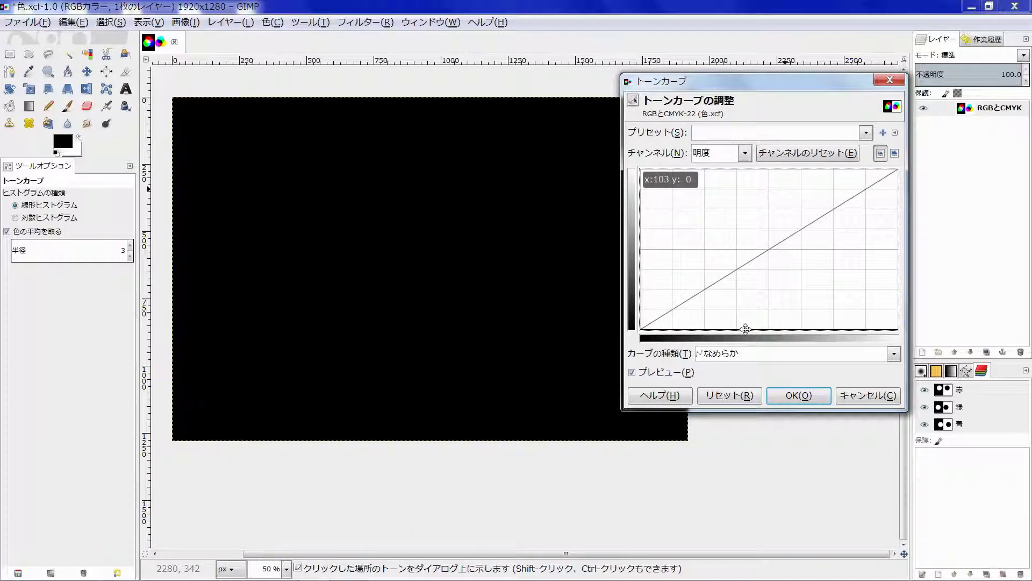
{"action": "left_click", "coordinate": [740, 396]}
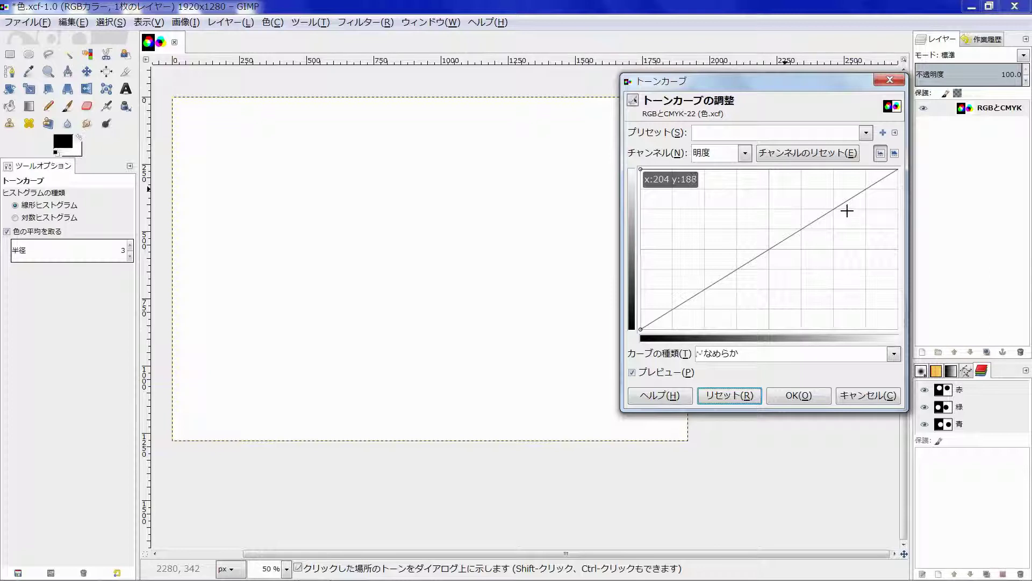
{"action": "left_click", "coordinate": [640, 169]}
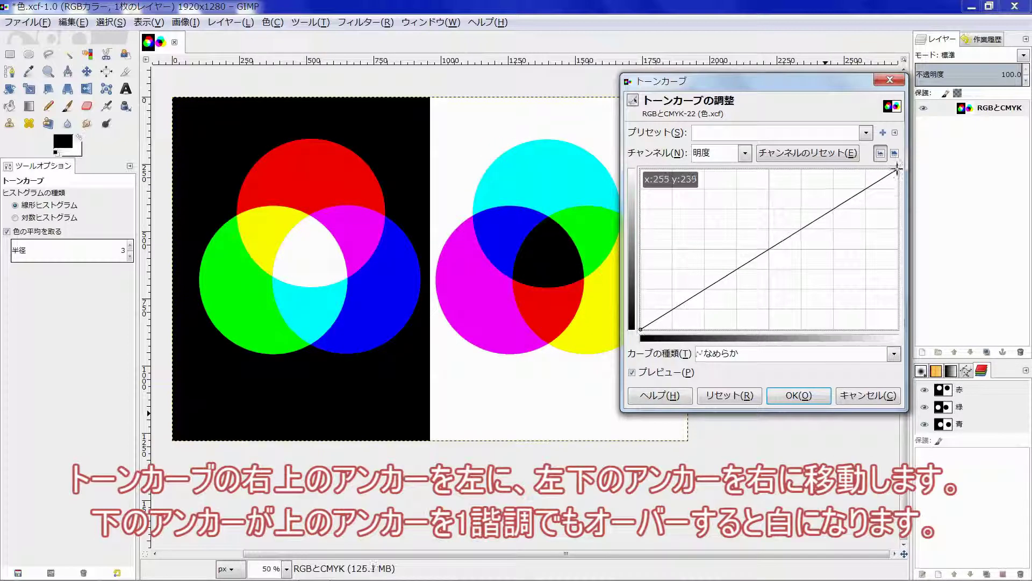
Step: Cross the Curves end anchors until the image turns white, then cancel the Curves dialog
{"action": "left_click_drag", "start_coordinate": [897, 169], "coordinate": [758, 158]}
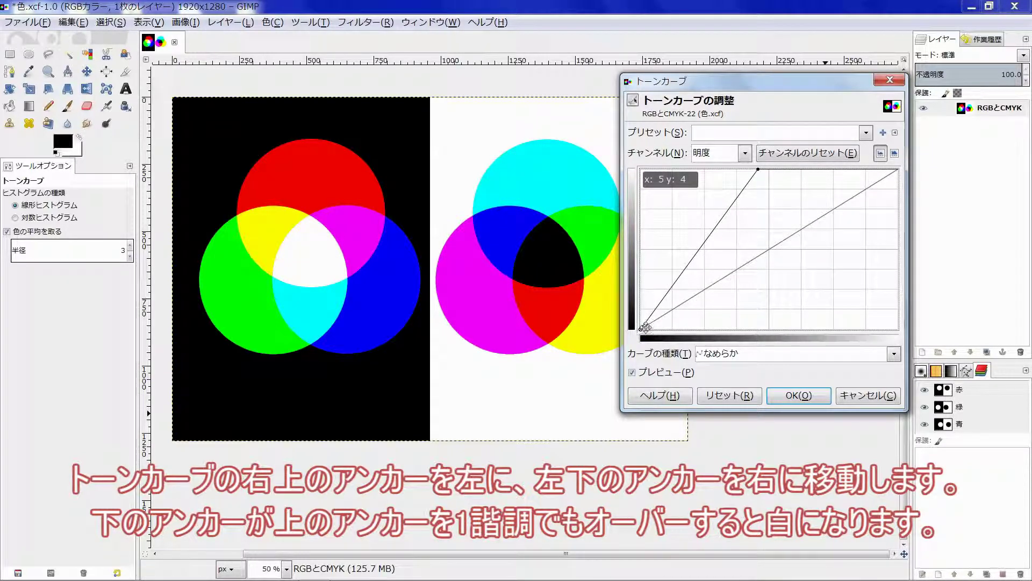
{"action": "left_click_drag", "start_coordinate": [645, 328], "coordinate": [756, 347]}
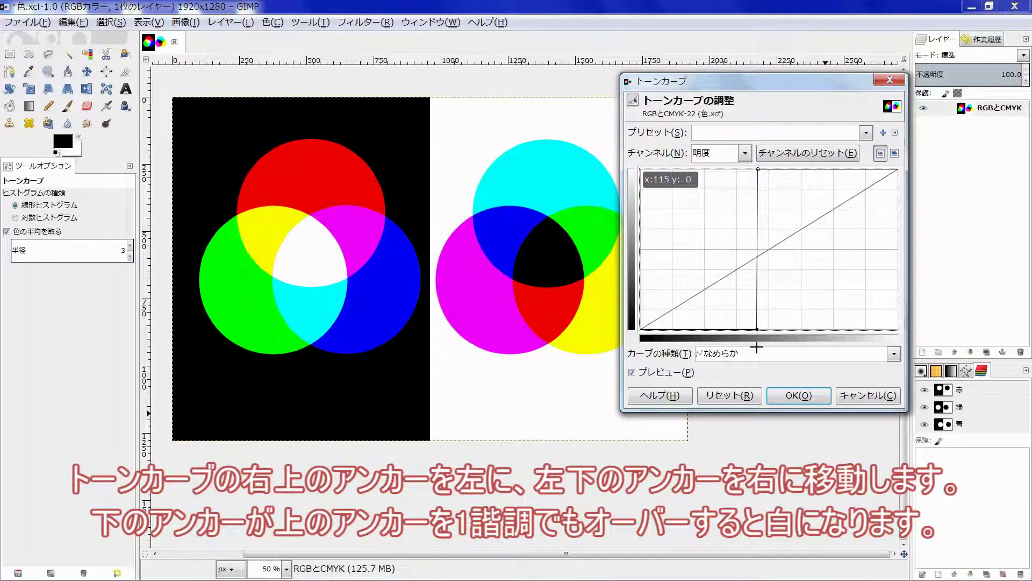
{"action": "left_click_drag", "start_coordinate": [757, 347], "coordinate": [758, 347]}
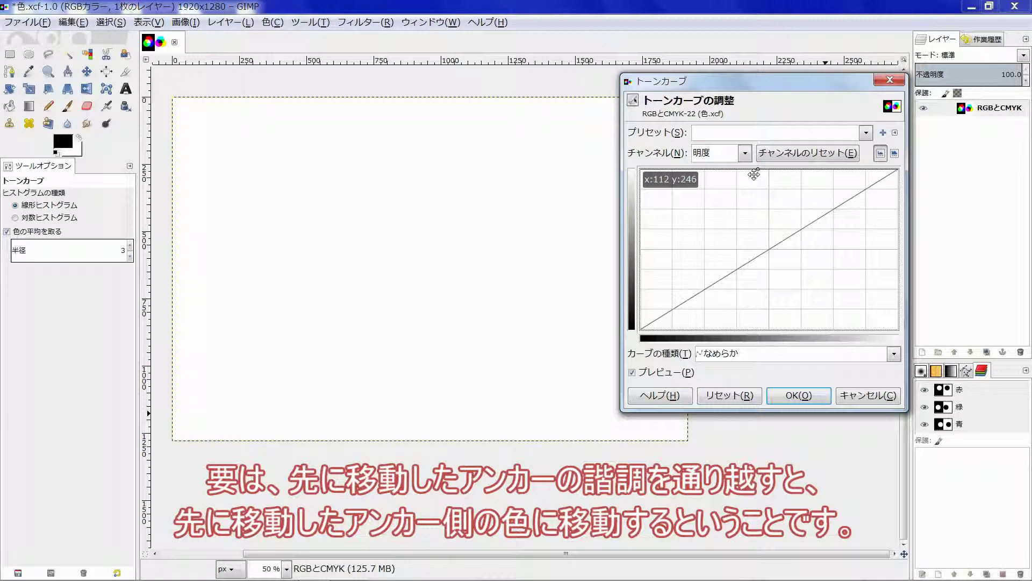
{"action": "left_click", "coordinate": [887, 394]}
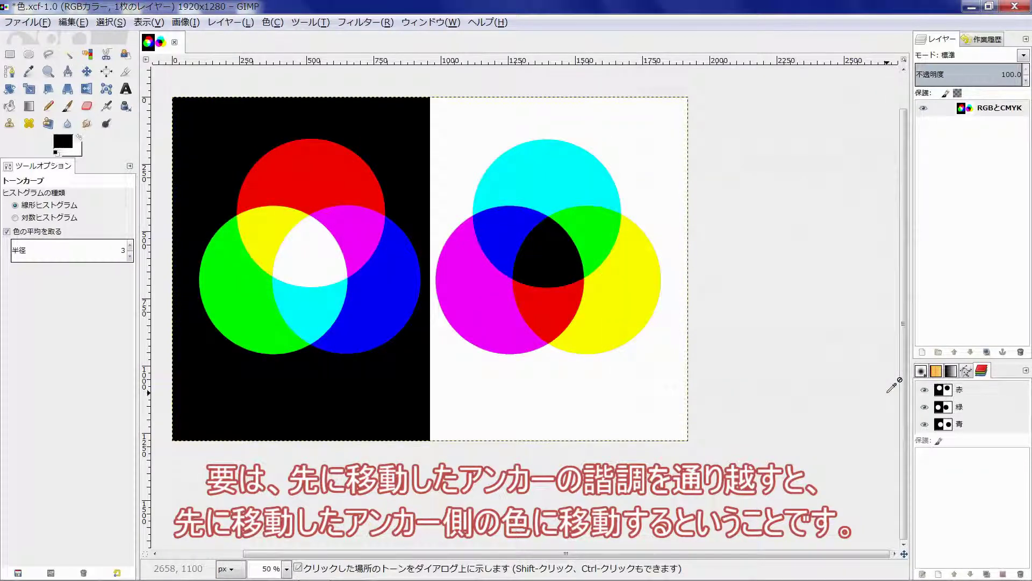
Step: Try Levels input points at 122, reset, set both to 57, and carry them into Curves
{"action": "left_click", "coordinate": [277, 23]}
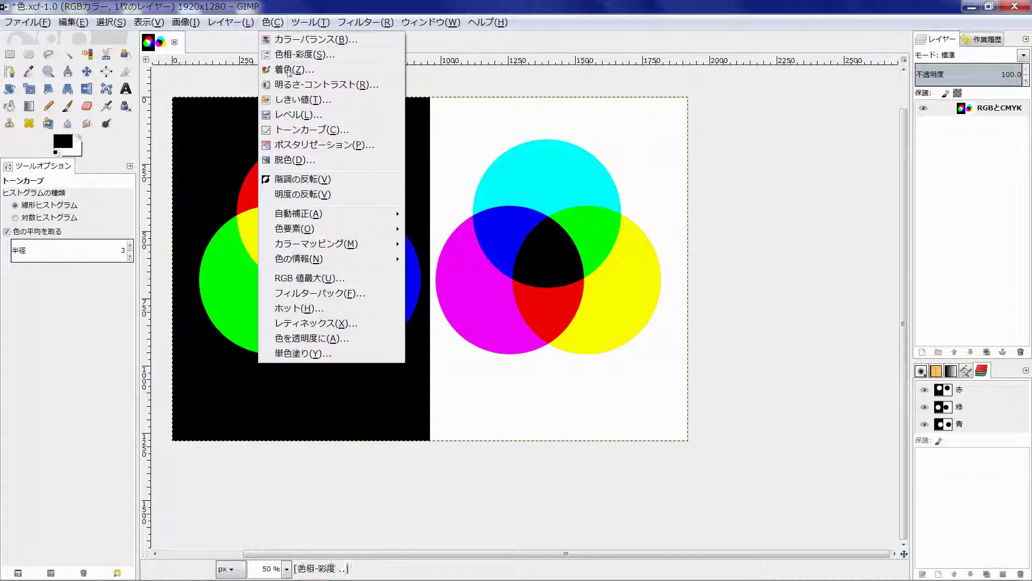
{"action": "left_click", "coordinate": [299, 115]}
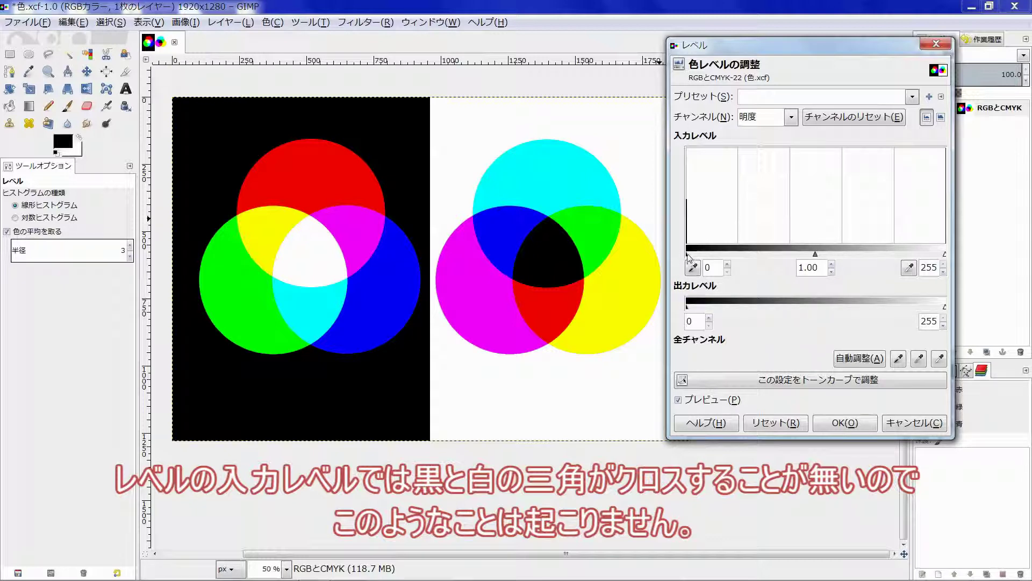
{"action": "left_click_drag", "start_coordinate": [687, 252], "coordinate": [809, 254]}
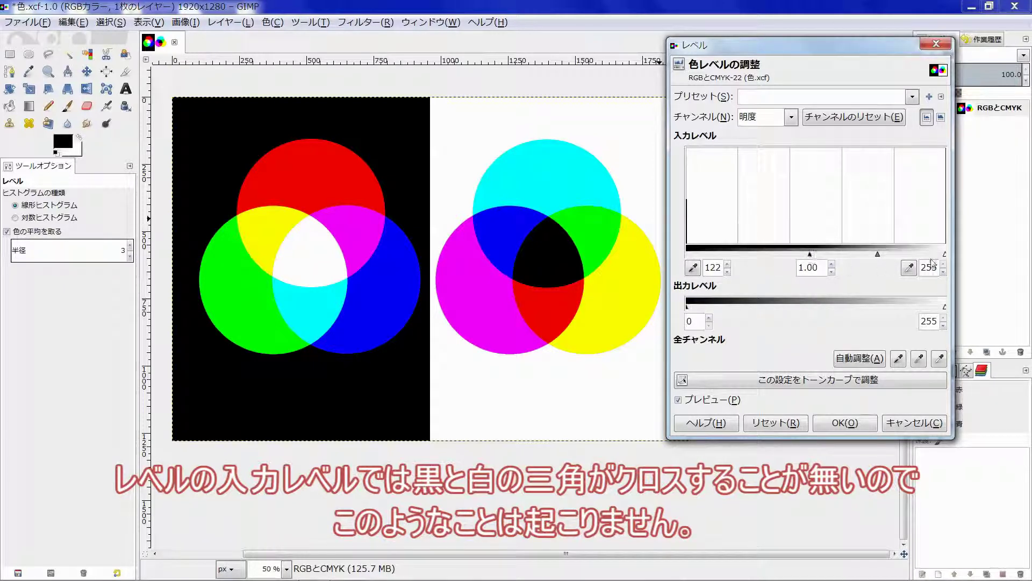
{"action": "left_click_drag", "start_coordinate": [944, 254], "coordinate": [810, 254]}
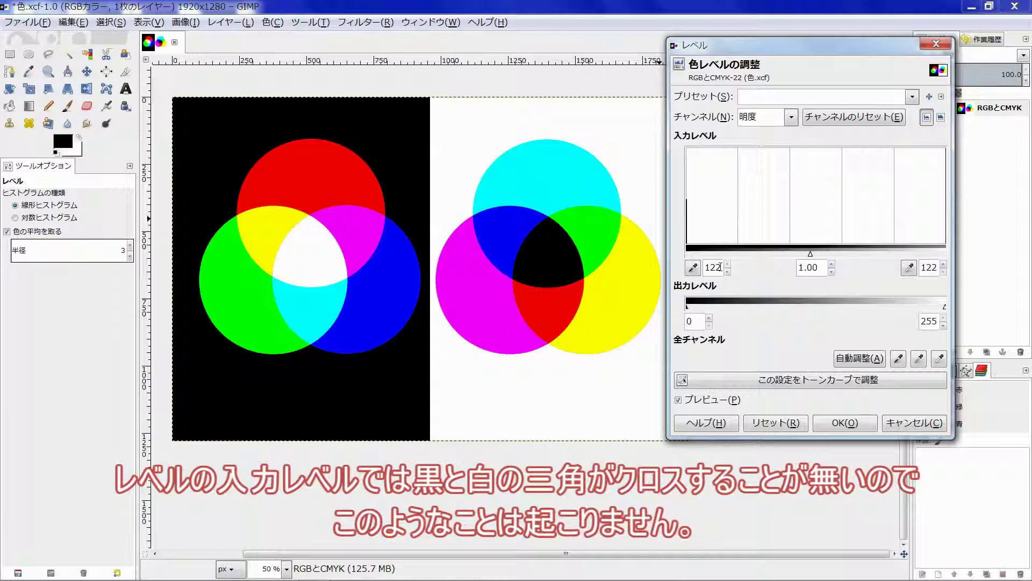
{"action": "left_click", "coordinate": [845, 423]}
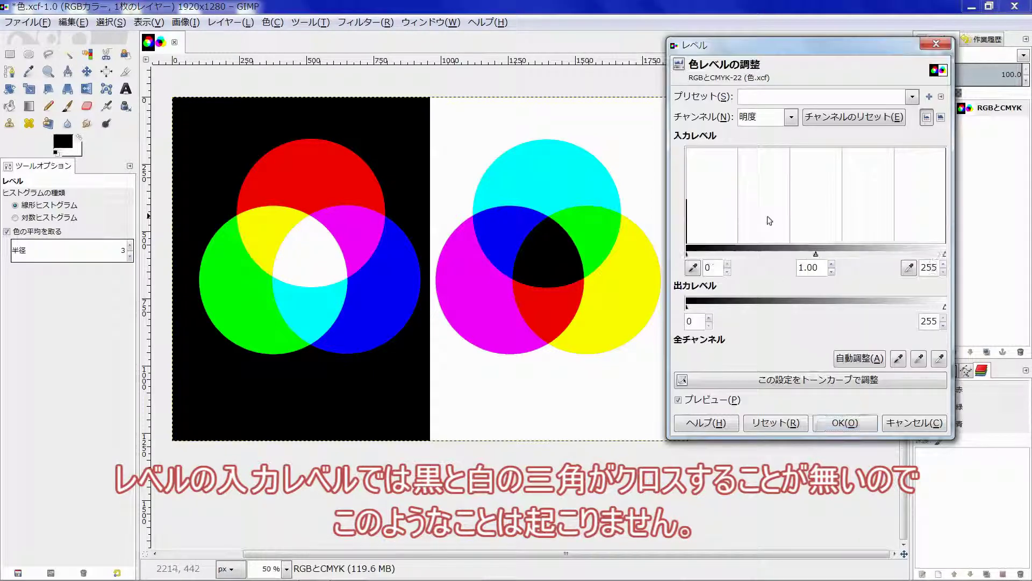
{"action": "left_click_drag", "start_coordinate": [687, 253], "coordinate": [744, 253]}
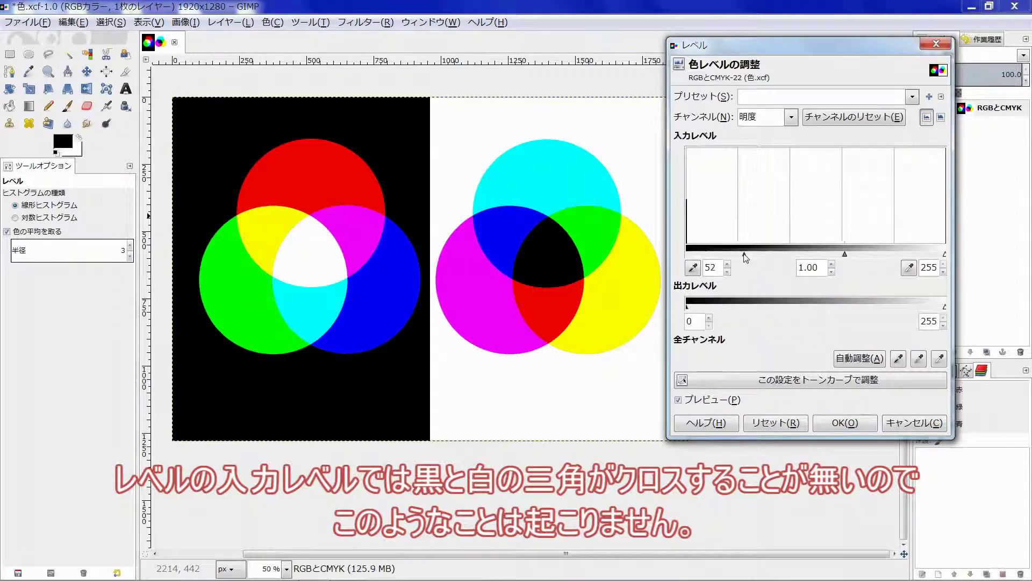
{"action": "left_click_drag", "start_coordinate": [944, 253], "coordinate": [741, 257]}
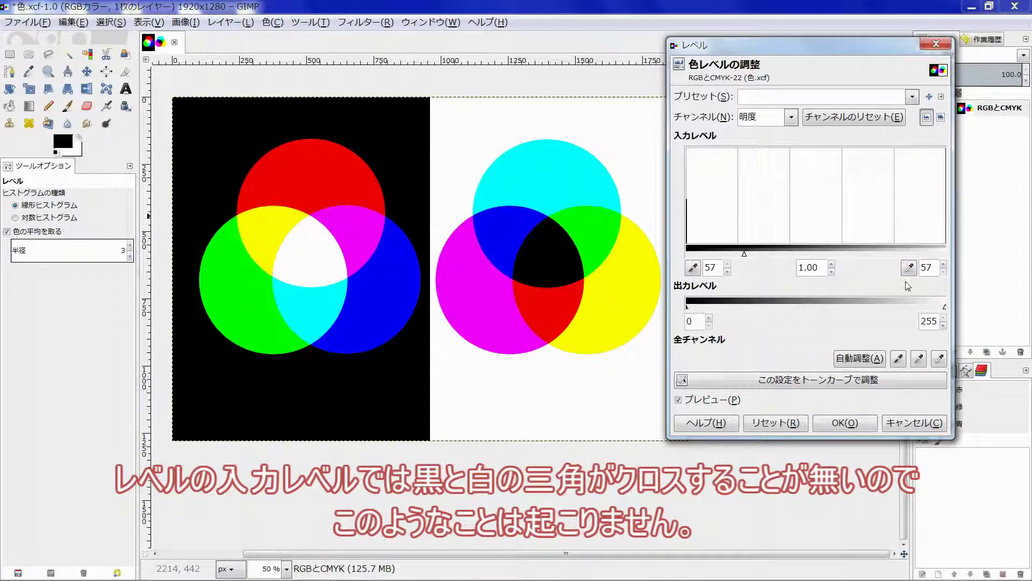
{"action": "left_click", "coordinate": [841, 381]}
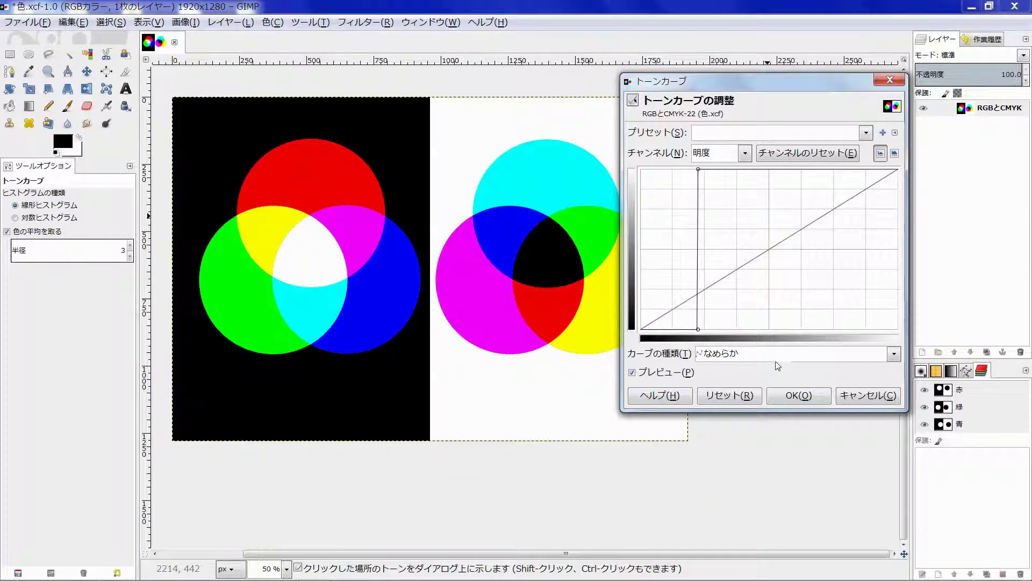
Step: Inspect the curve point at input 57, cancel Curves, then zoom and pan the circles
{"action": "left_click", "coordinate": [699, 327]}
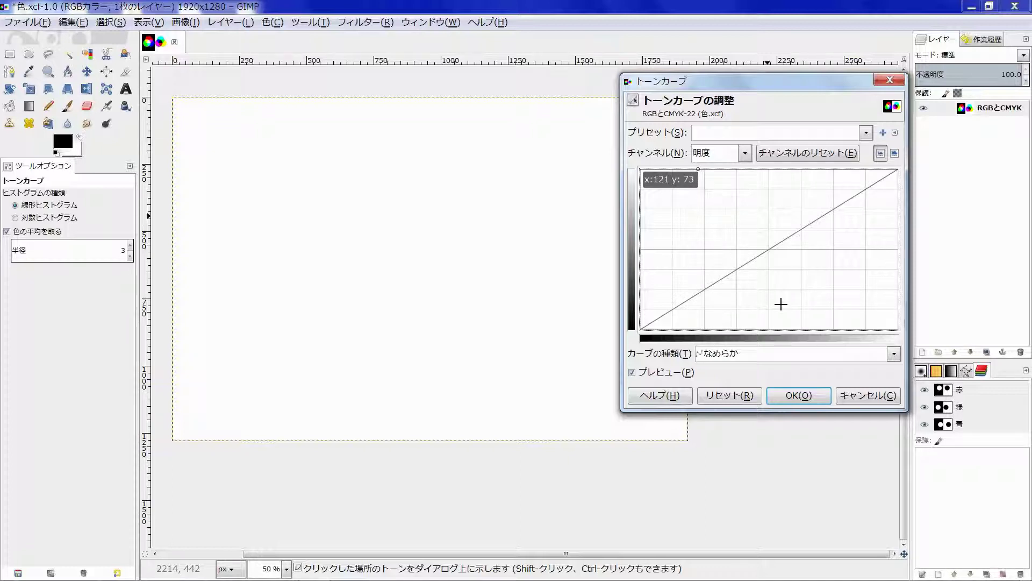
{"action": "left_click", "coordinate": [865, 397]}
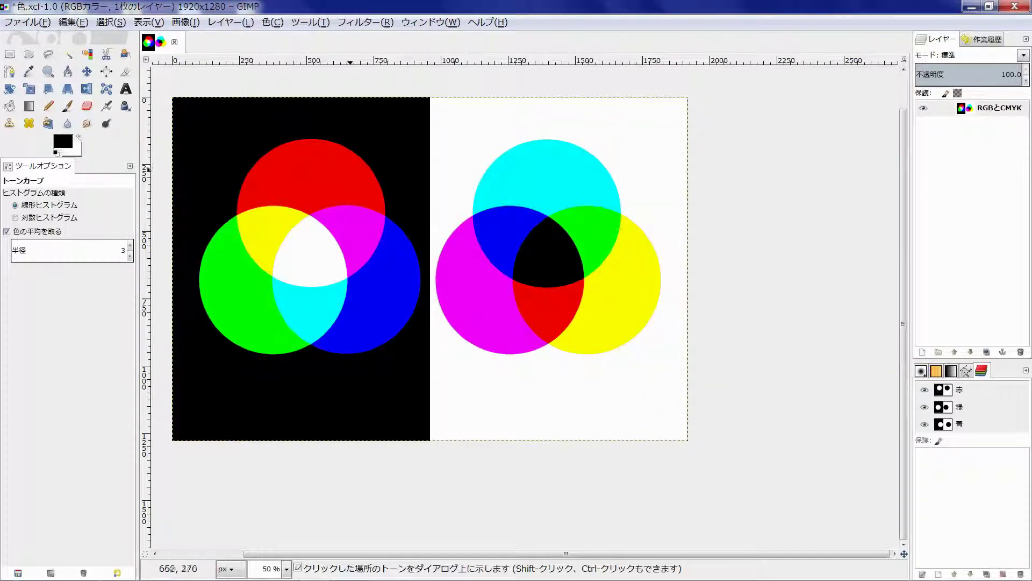
{"action": "scroll", "coordinate": [417, 245], "scroll_direction": "up", "scroll_amount": 1}
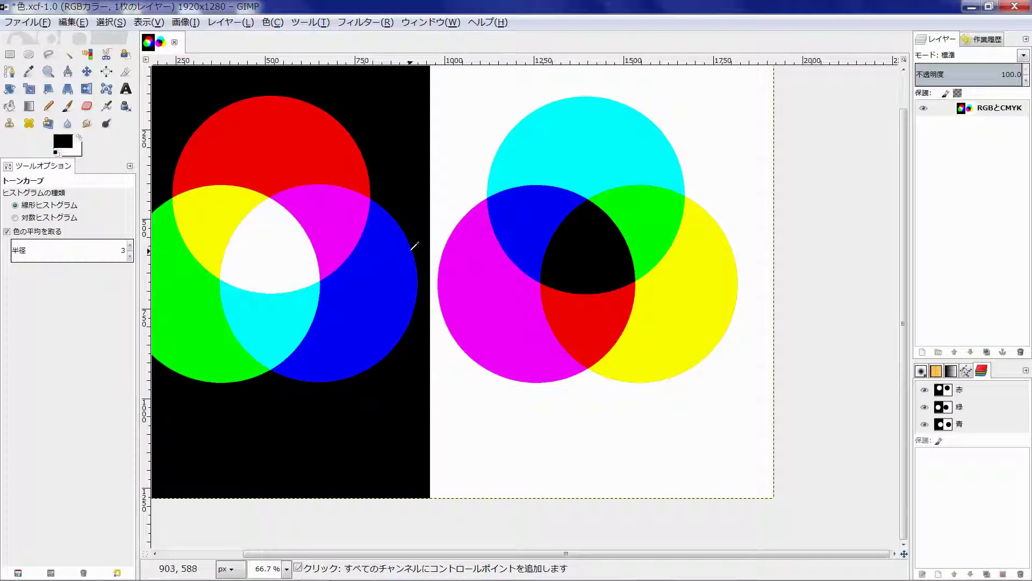
{"action": "left_click_drag", "start_coordinate": [413, 249], "coordinate": [507, 295]}
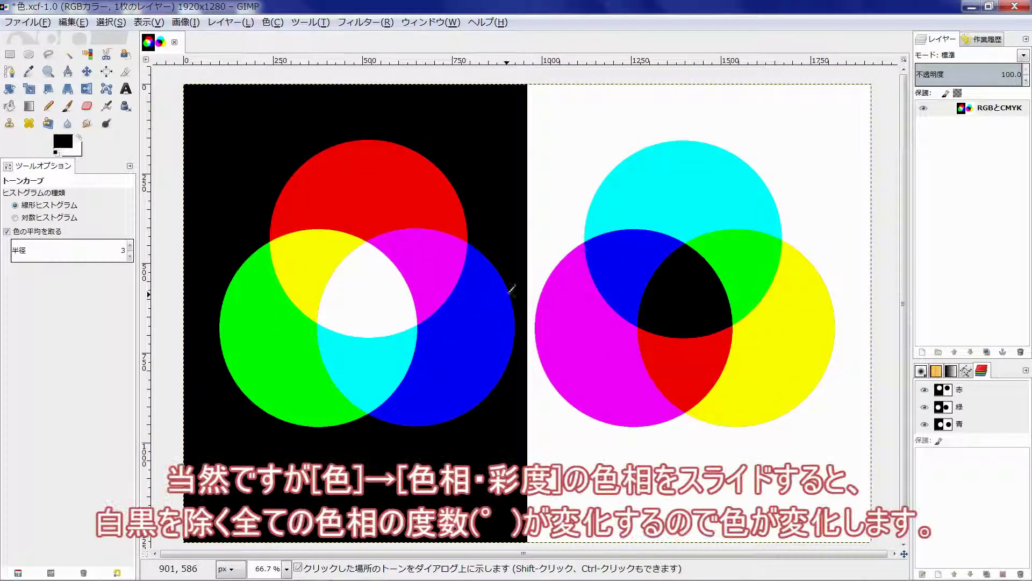
Step: In Hue-Saturation, shift the circles' hue and then their lightness, resetting each to 0
{"action": "left_click", "coordinate": [280, 24]}
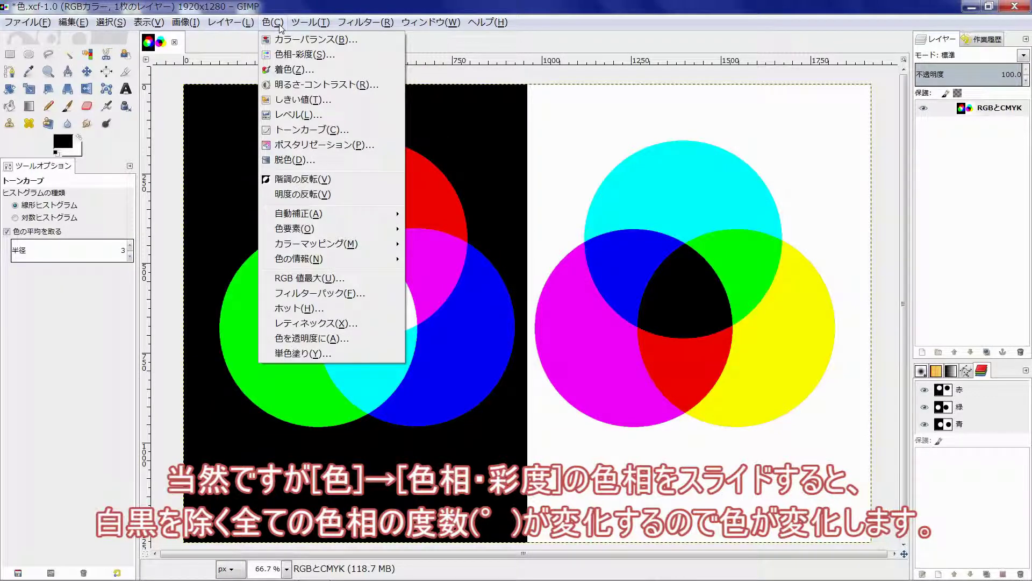
{"action": "left_click", "coordinate": [287, 55]}
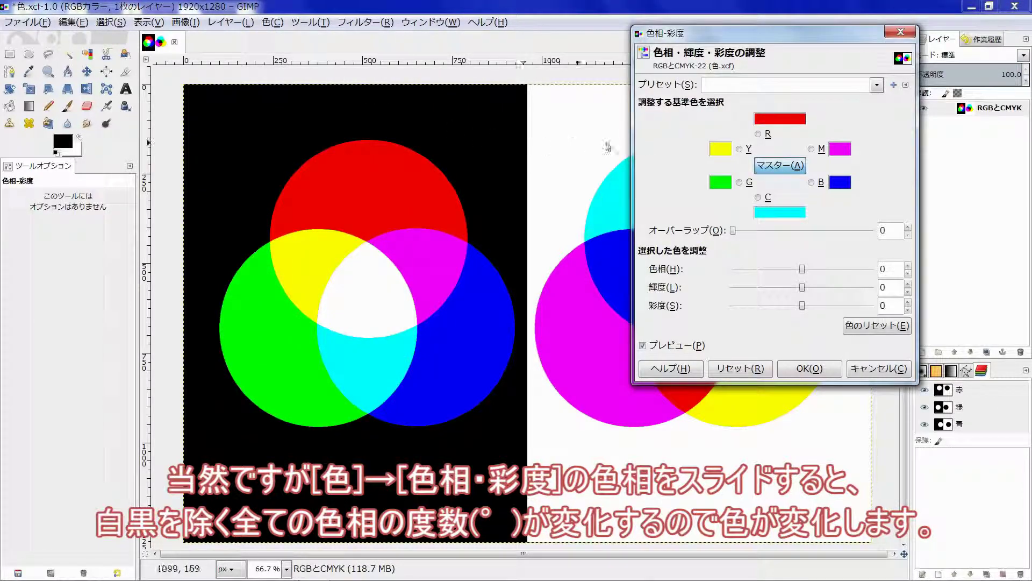
{"action": "mouse_move", "coordinate": [777, 42]}
{"action": "left_mouse_down"}
{"action": "mouse_move", "coordinate": [830, 47]}
{"action": "mouse_move", "coordinate": [857, 33]}
{"action": "left_mouse_up"}
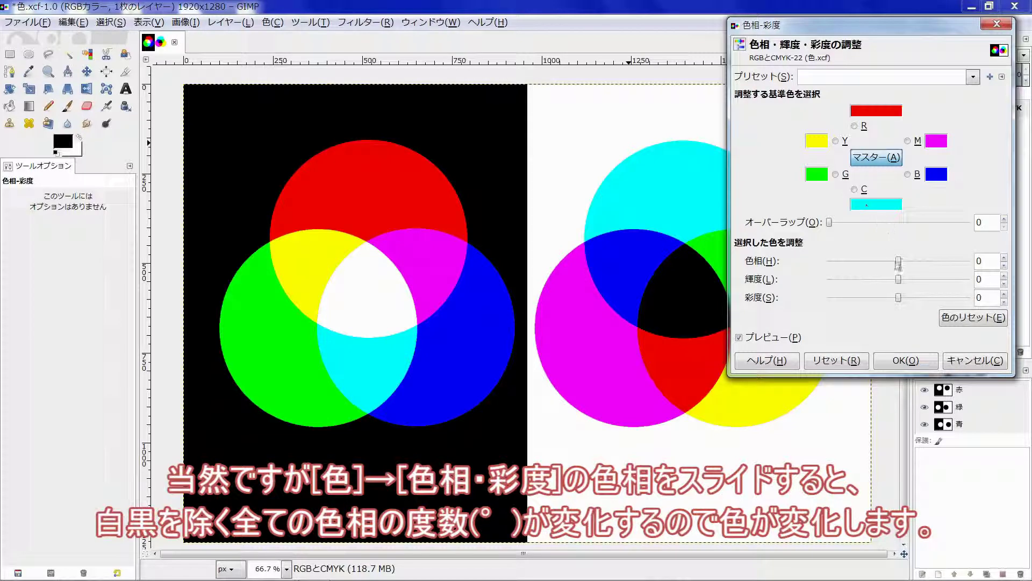
{"action": "mouse_move", "coordinate": [898, 261]}
{"action": "left_mouse_down"}
{"action": "mouse_move", "coordinate": [793, 262]}
{"action": "mouse_move", "coordinate": [961, 262]}
{"action": "mouse_move", "coordinate": [905, 262]}
{"action": "left_mouse_up"}
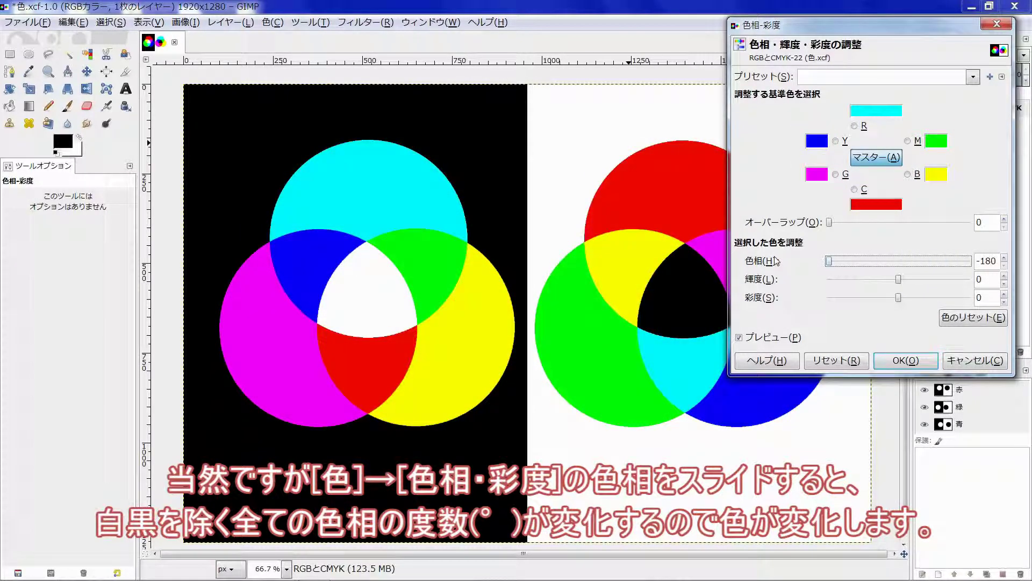
{"action": "left_click", "coordinate": [846, 364]}
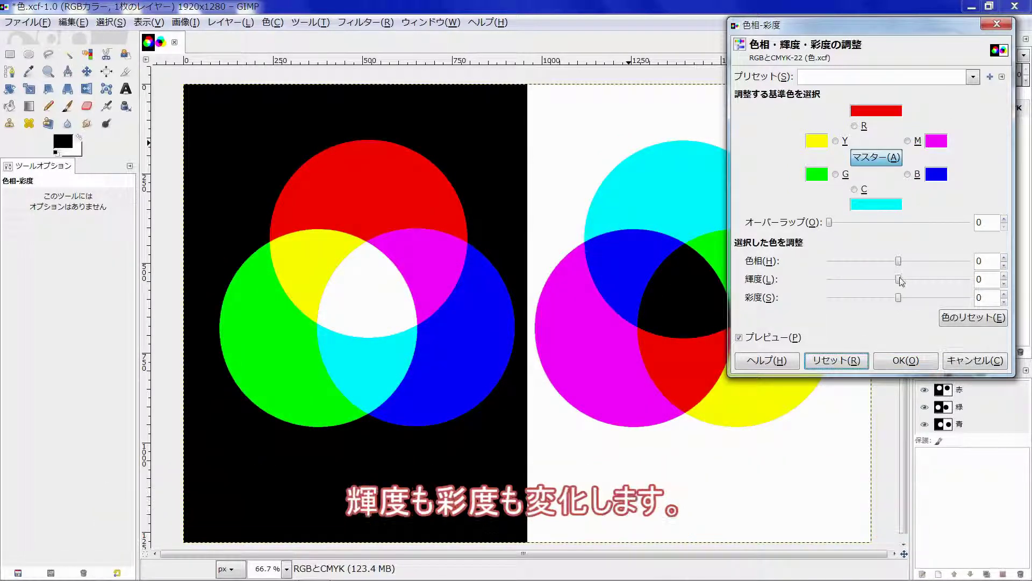
{"action": "mouse_move", "coordinate": [898, 279]}
{"action": "left_mouse_down"}
{"action": "mouse_move", "coordinate": [796, 280]}
{"action": "mouse_move", "coordinate": [991, 285]}
{"action": "left_mouse_up"}
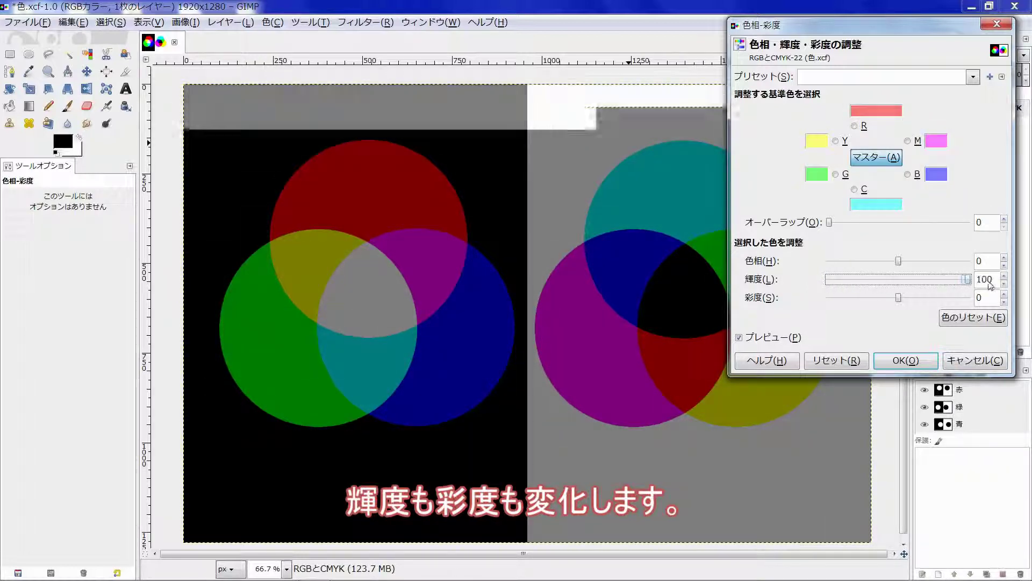
{"action": "left_click", "coordinate": [843, 361]}
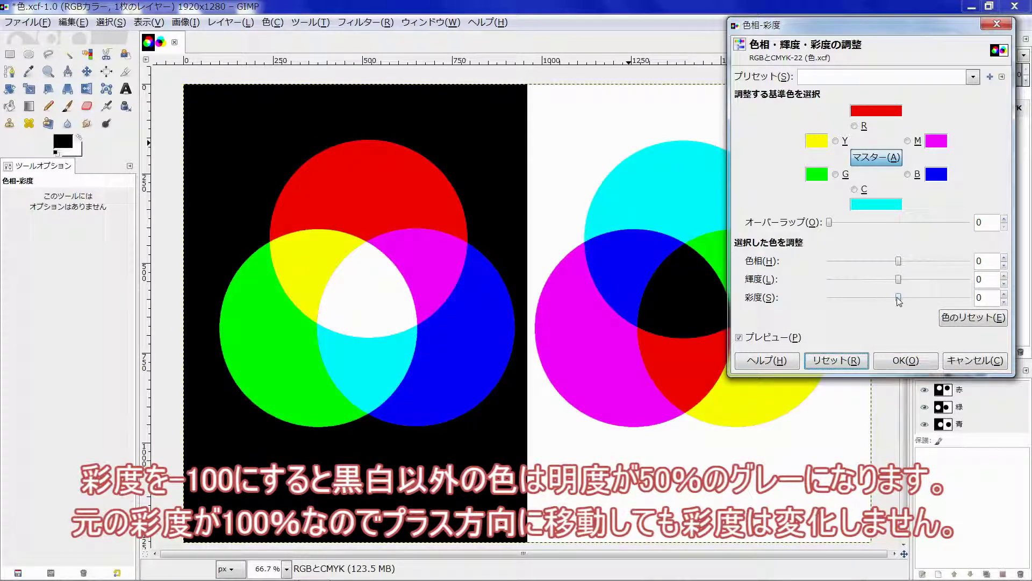
Step: Test saturation at -100 (grey) and +100, resetting to 0 each time, and close the tool
{"action": "mouse_move", "coordinate": [898, 299]}
{"action": "left_mouse_down"}
{"action": "mouse_move", "coordinate": [824, 299]}
{"action": "mouse_move", "coordinate": [885, 299]}
{"action": "left_mouse_up"}
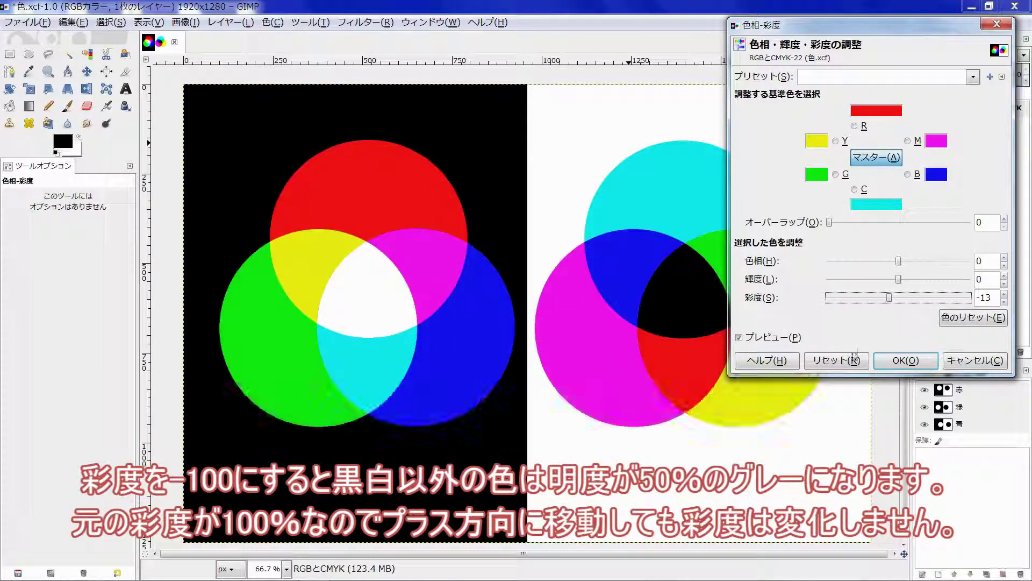
{"action": "left_click", "coordinate": [853, 360]}
{"action": "left_click_drag", "start_coordinate": [898, 298], "coordinate": [967, 299]}
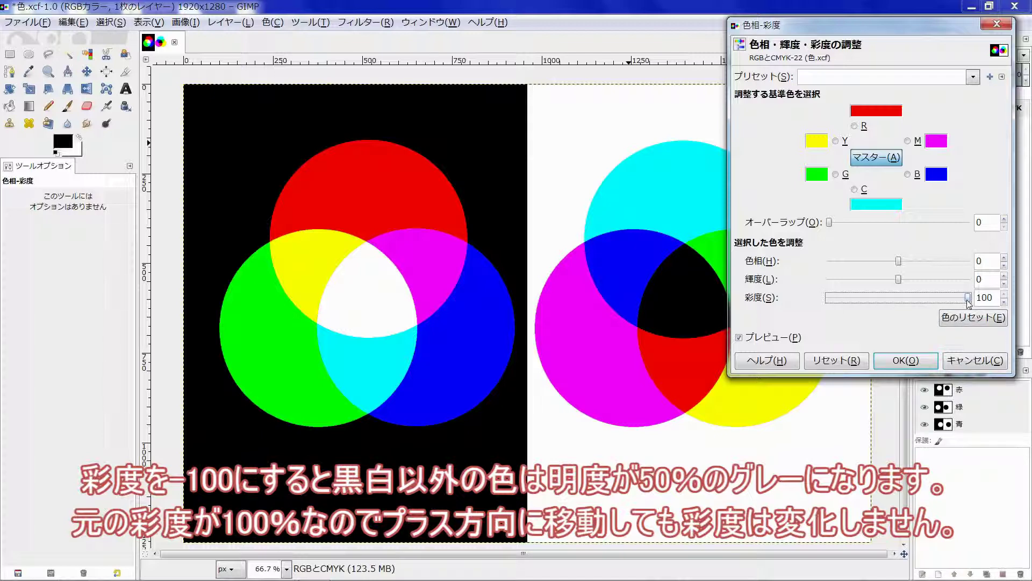
{"action": "left_click", "coordinate": [844, 365]}
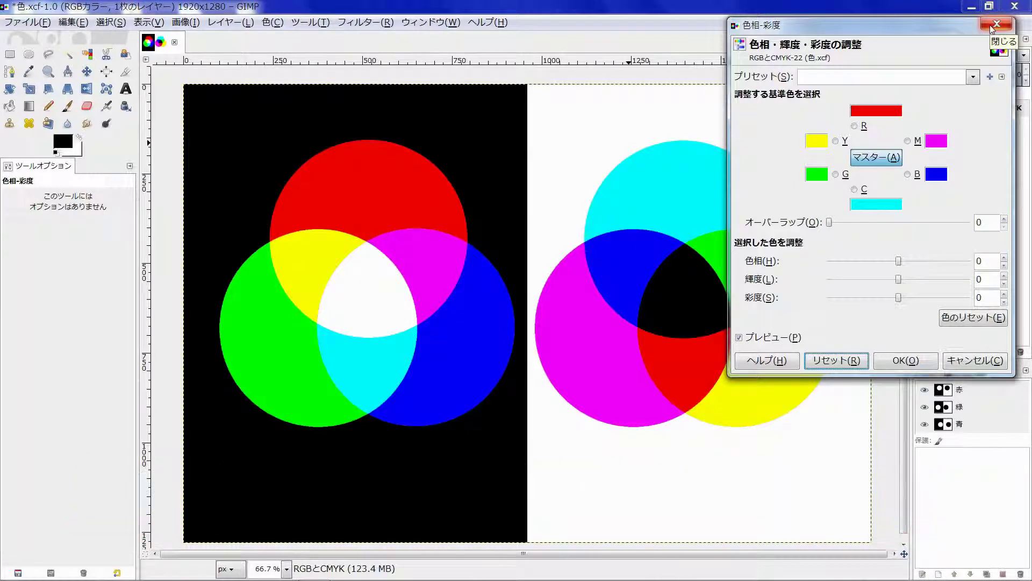
{"action": "left_click", "coordinate": [993, 28]}
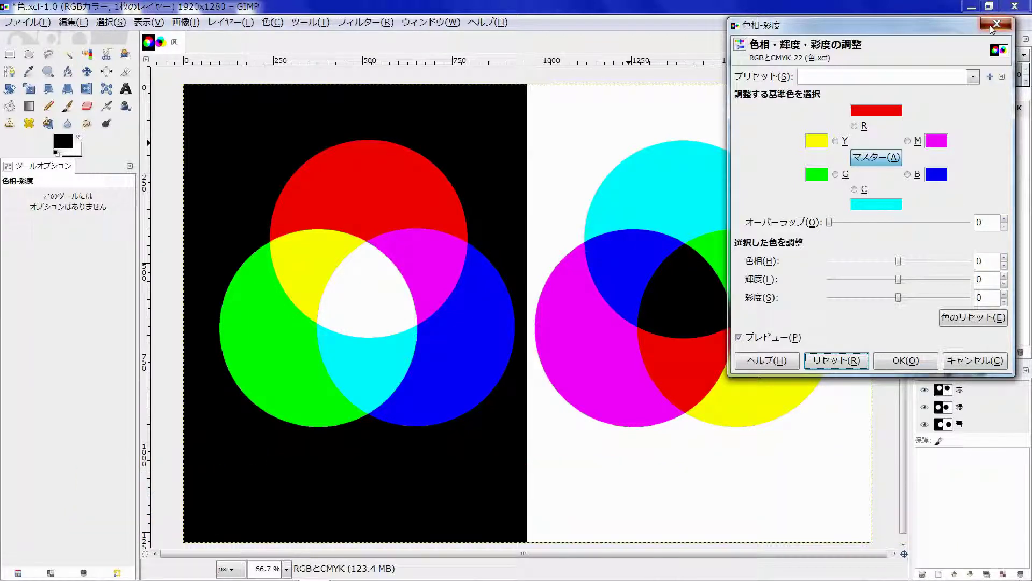